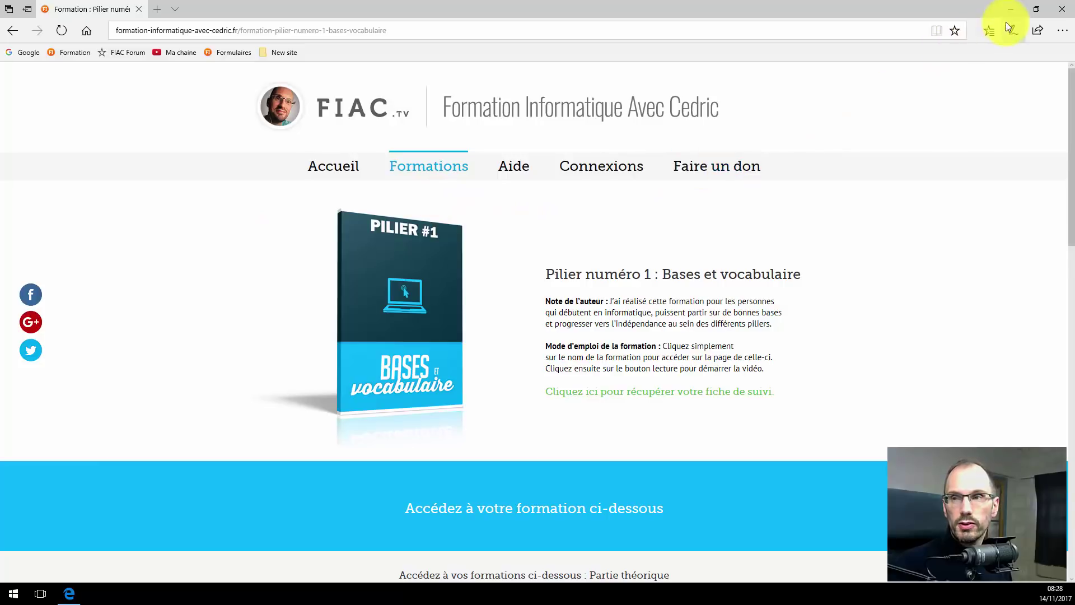
Minimize the FIAC training page in Edge to reveal the blank Word document.
left_click(1012, 10)
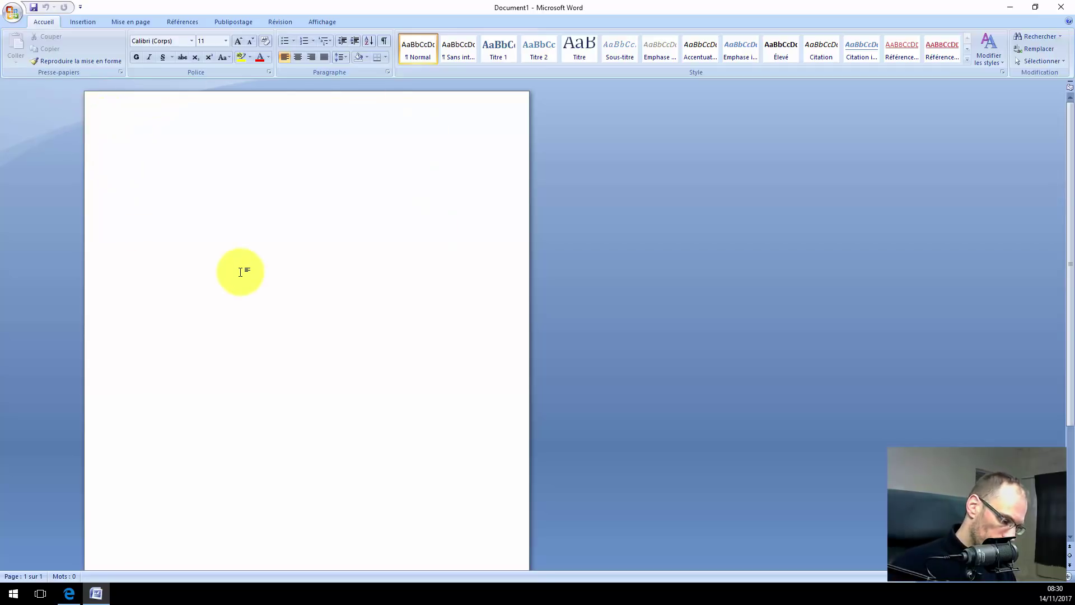
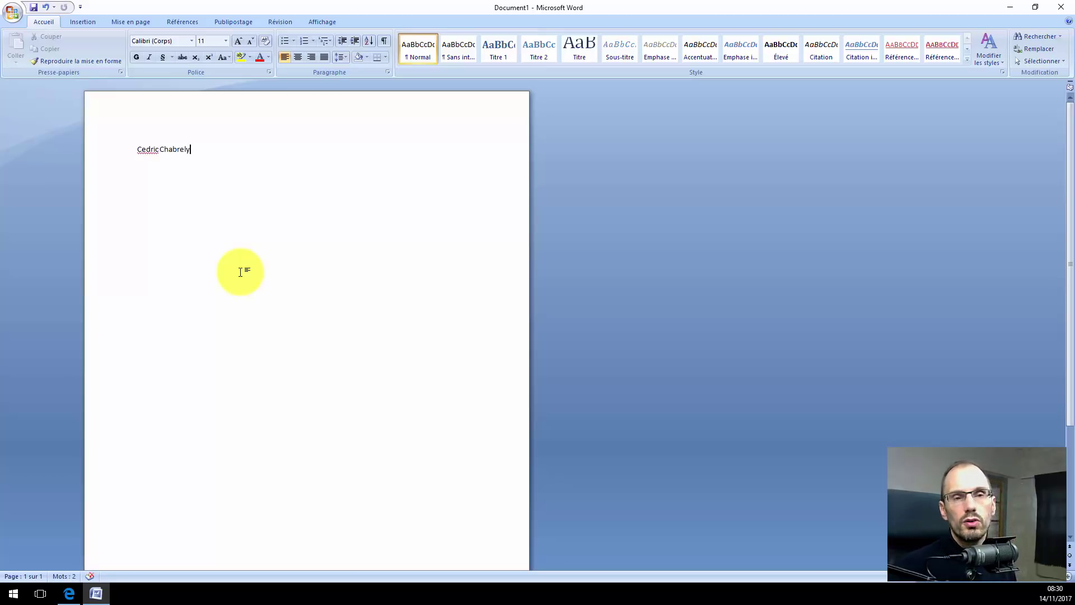
Type the sender's full name on the first line, with 'Adresse' on the line below.
key("Return")
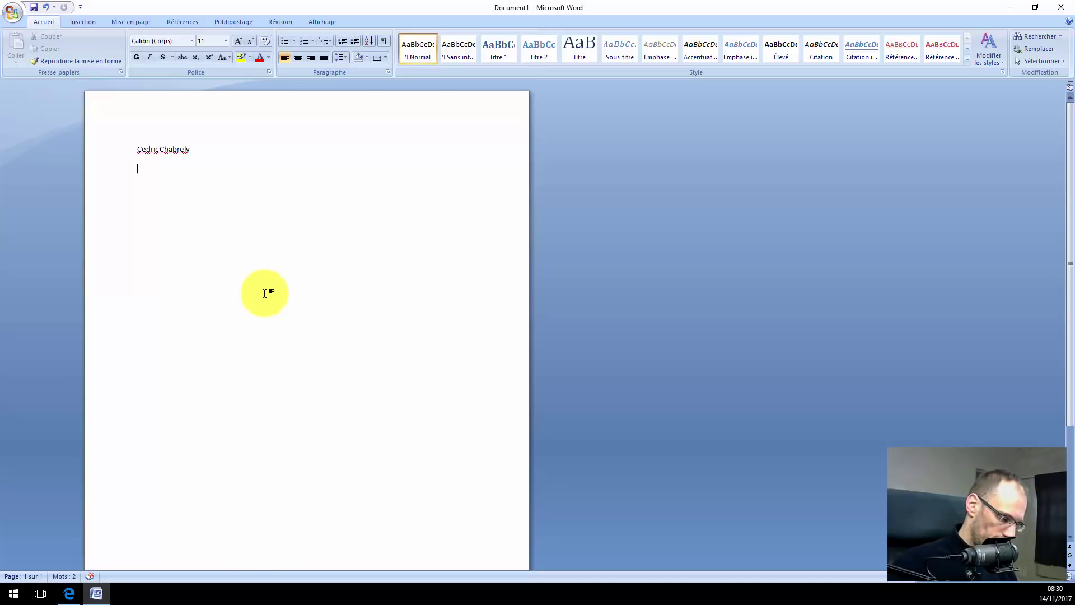
type("Adresse")
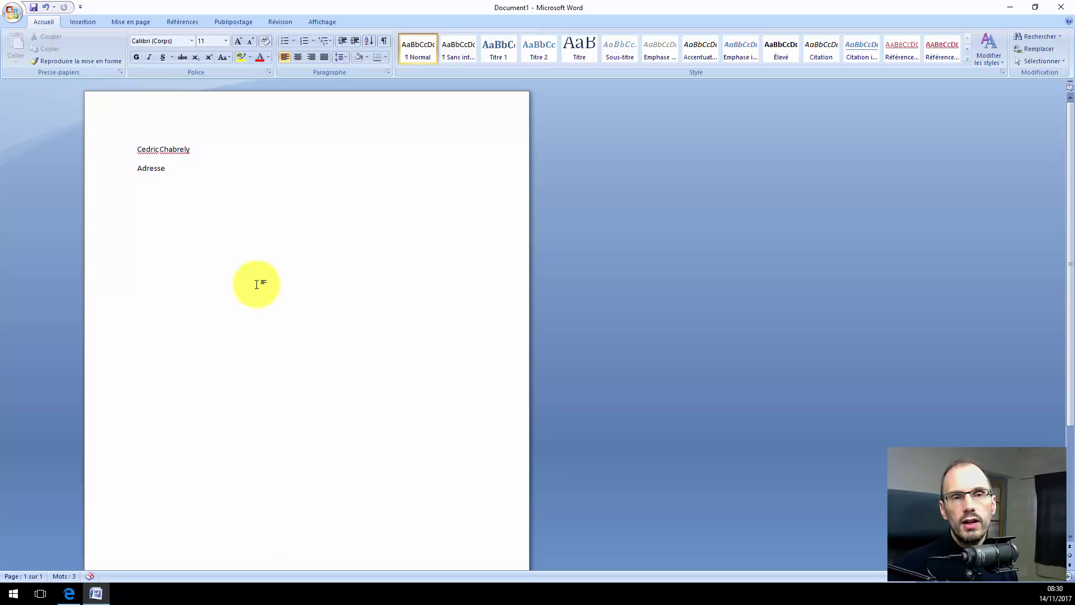
key("Return")
key("Return")
key("Return")
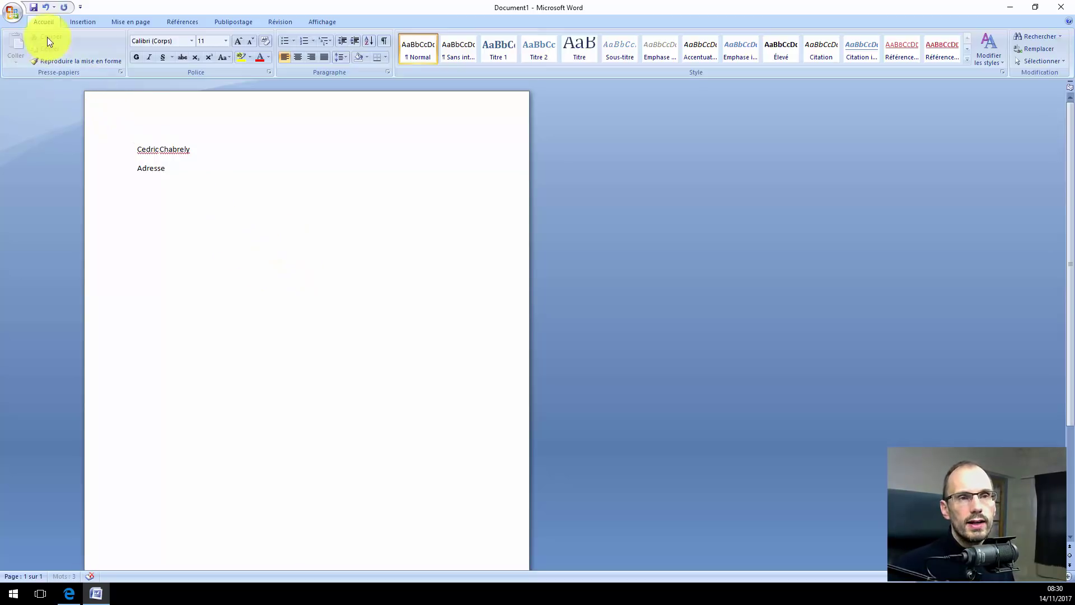
Open Save As on the Documents folder for the new letter and deselect the proposed file name.
left_click(34, 8)
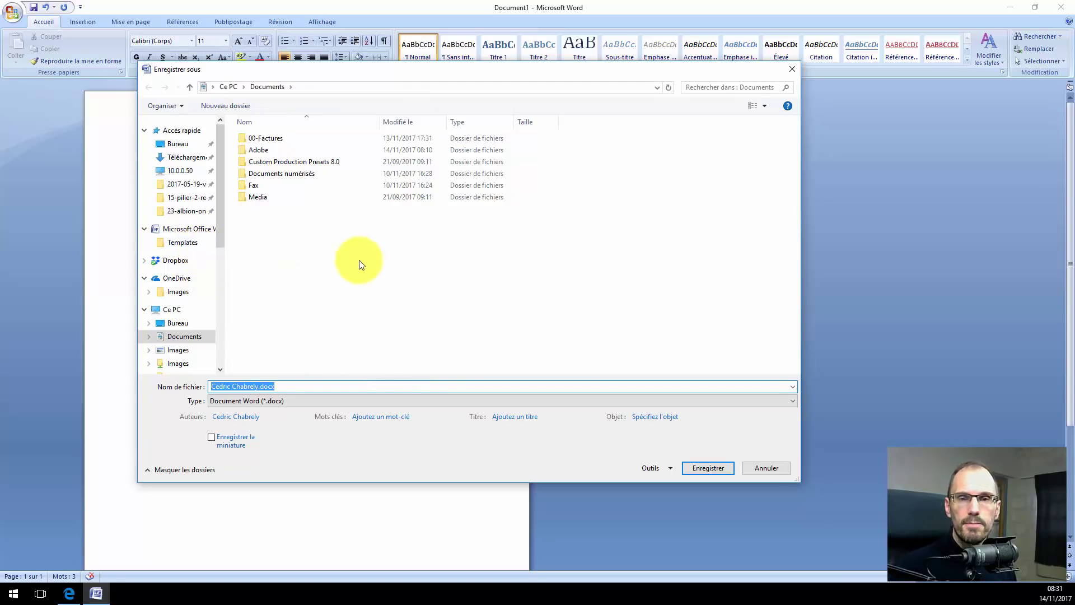
left_click(377, 284)
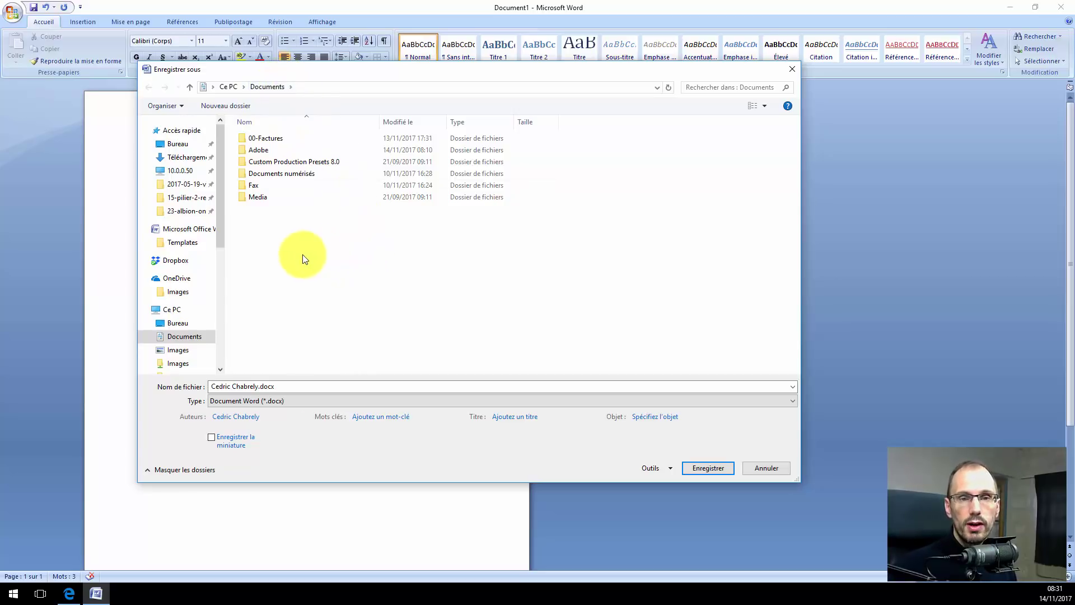
double_click(270, 139)
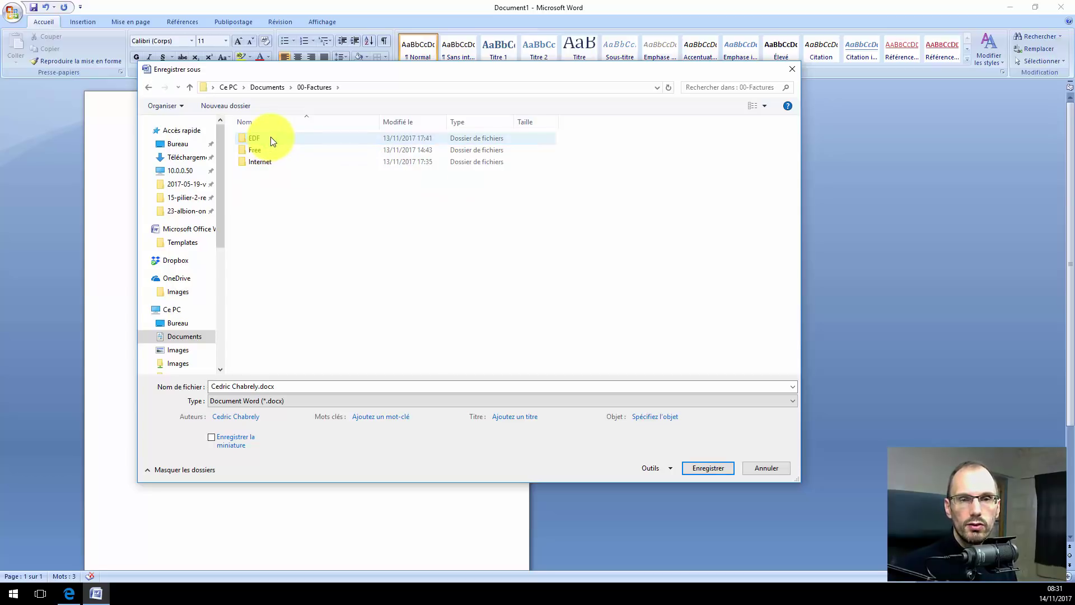
left_click(272, 87)
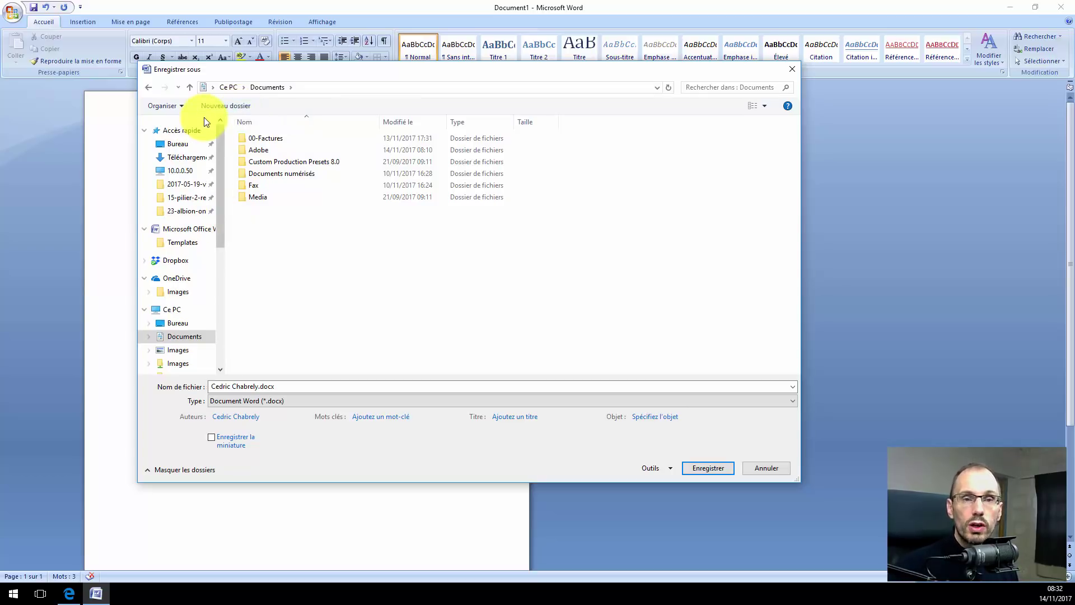
Create a new folder named 01-Lettres in Documents and open it.
left_click(233, 106)
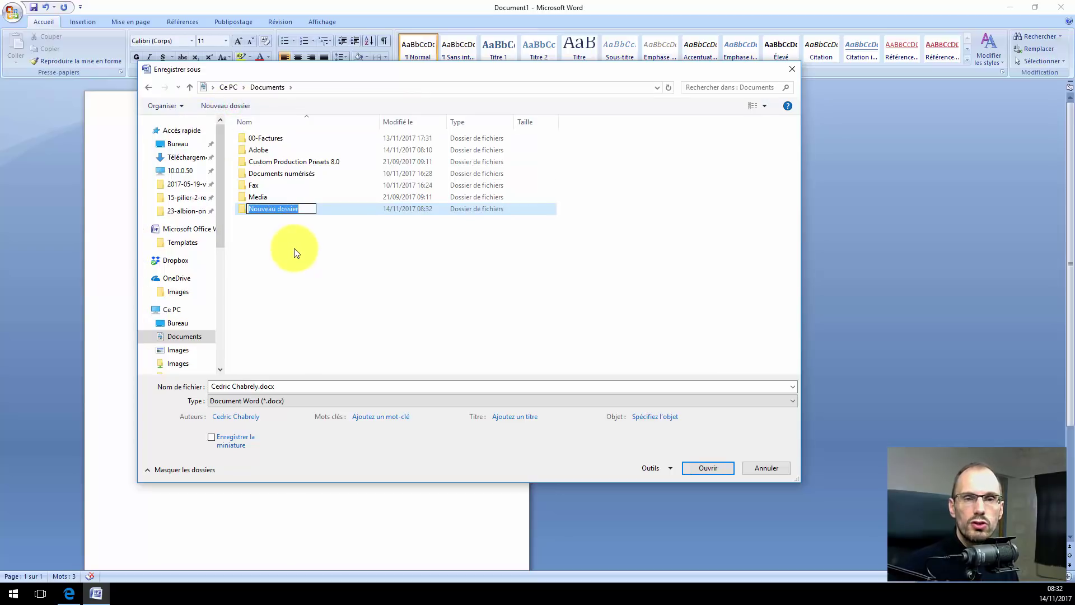
type("01-")
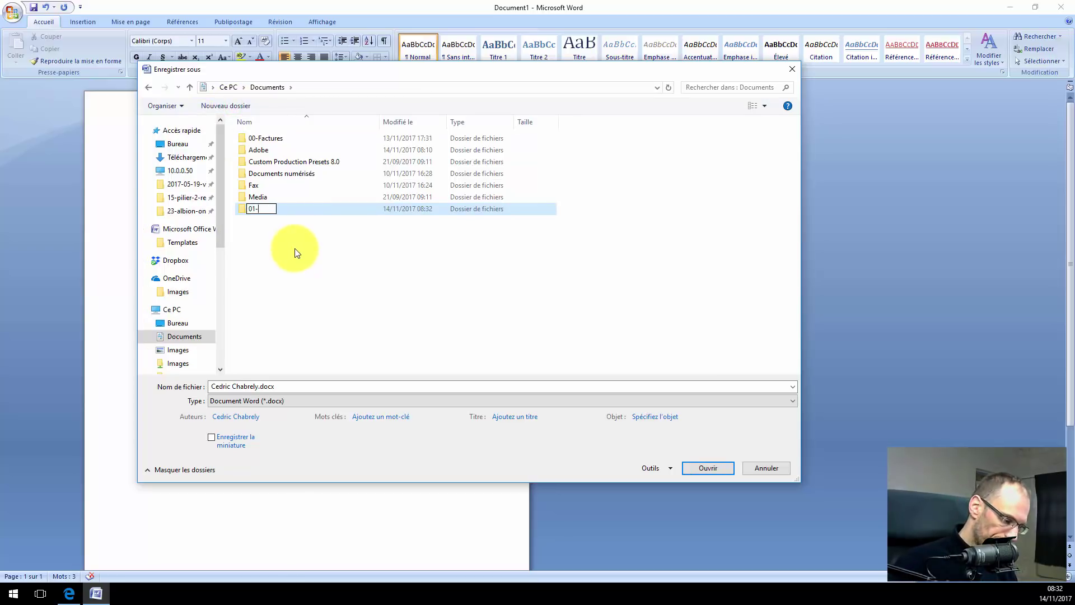
type("lettres")
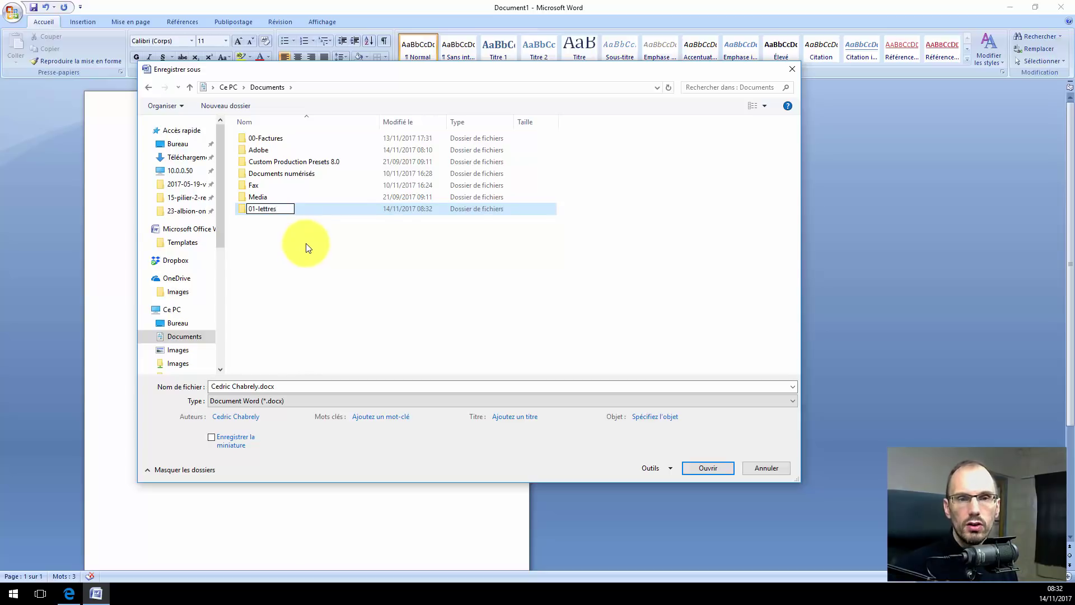
left_click(259, 209)
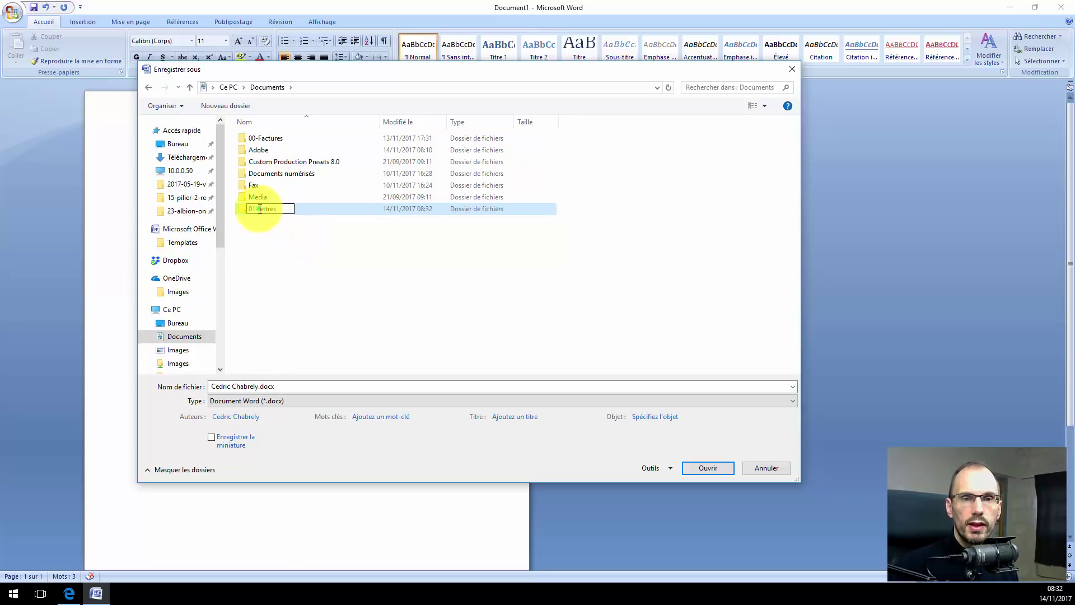
key("Delete")
type("L")
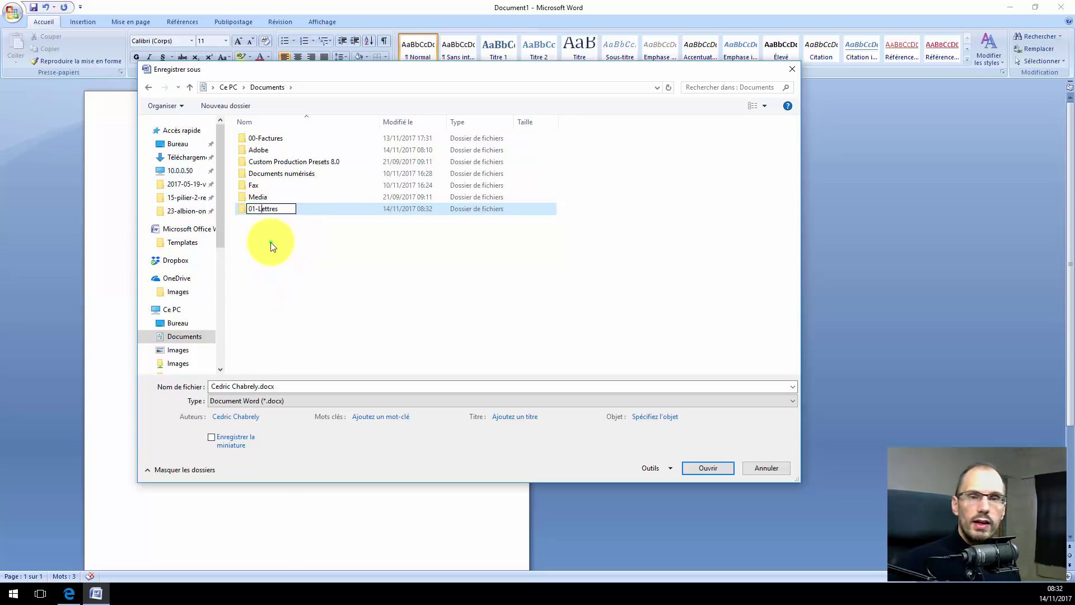
left_click(274, 242)
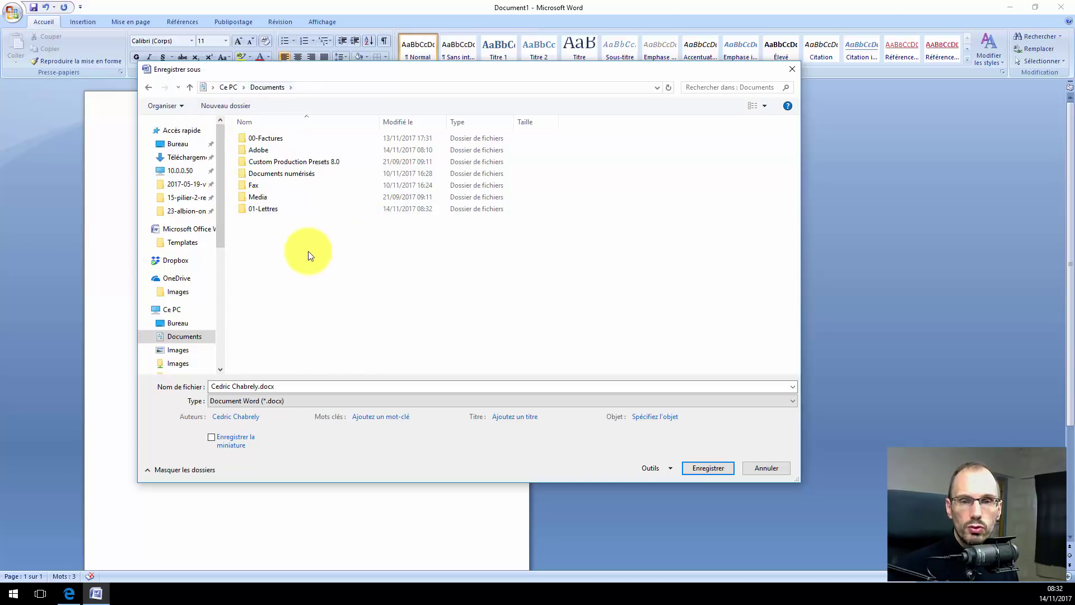
right_click(270, 209)
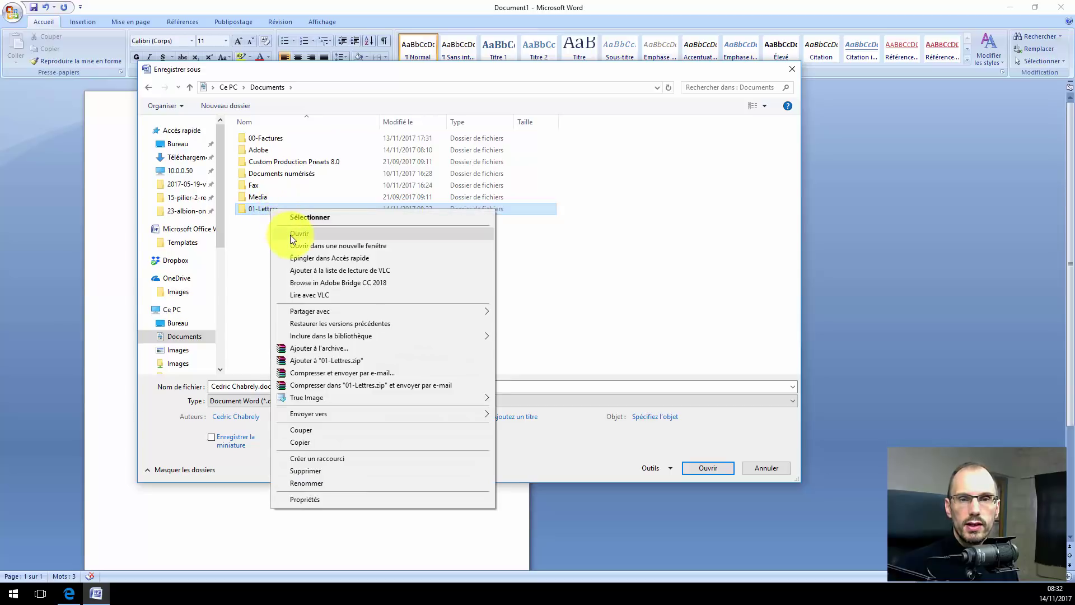
left_click(290, 234)
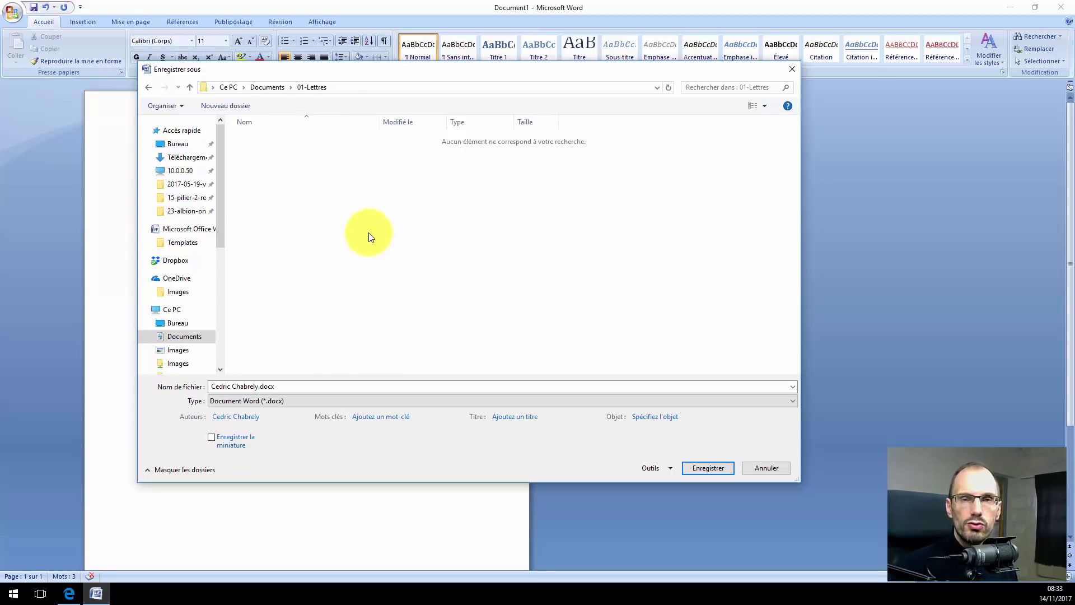
Create an EDF subfolder inside 01-Lettres and open it.
left_click(235, 105)
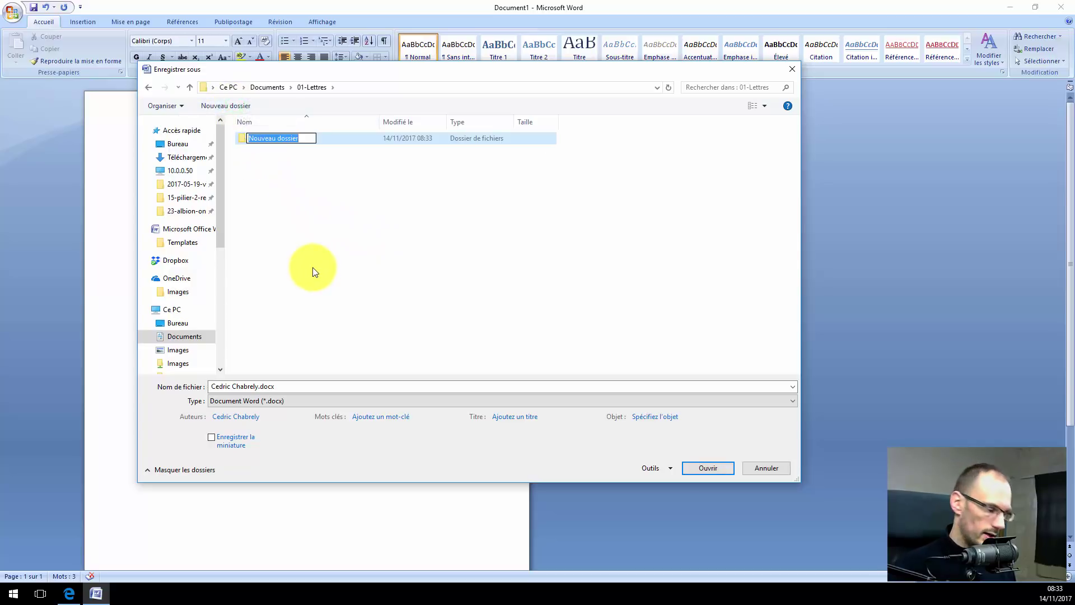
type("EDF")
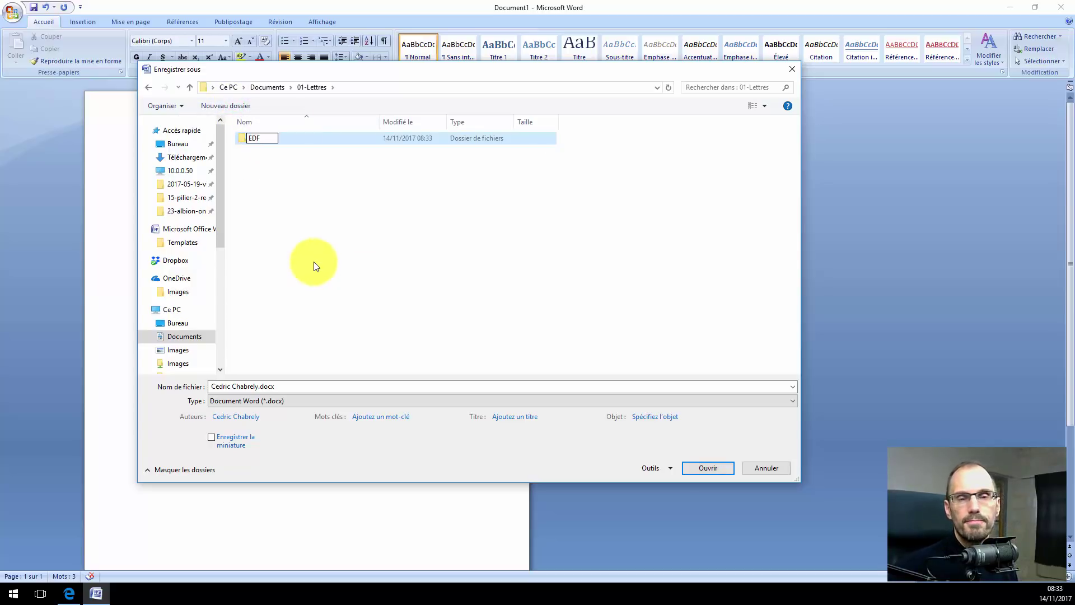
left_click(317, 180)
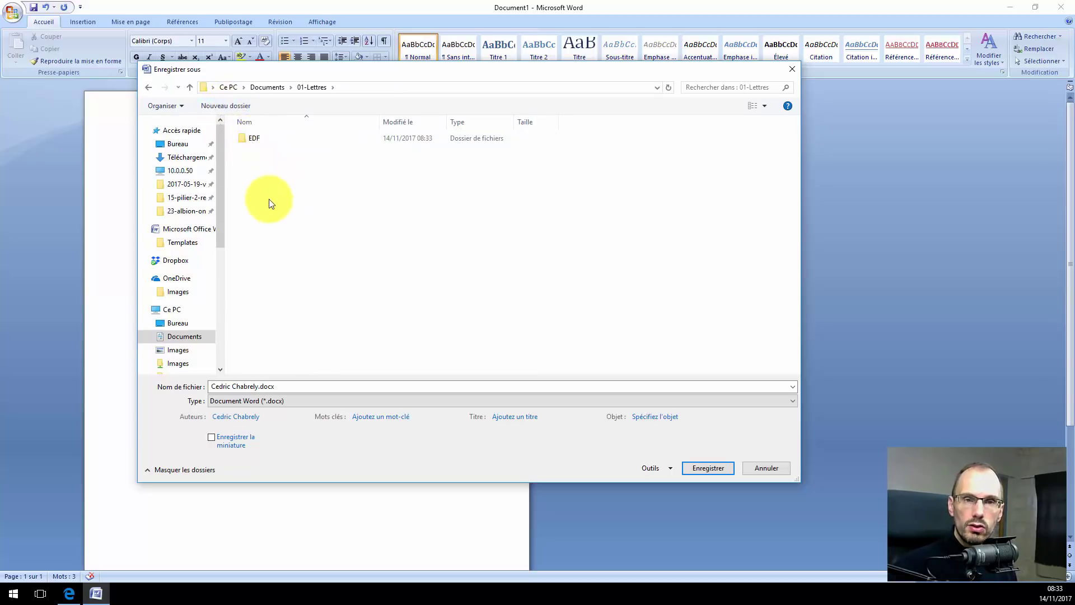
double_click(246, 138)
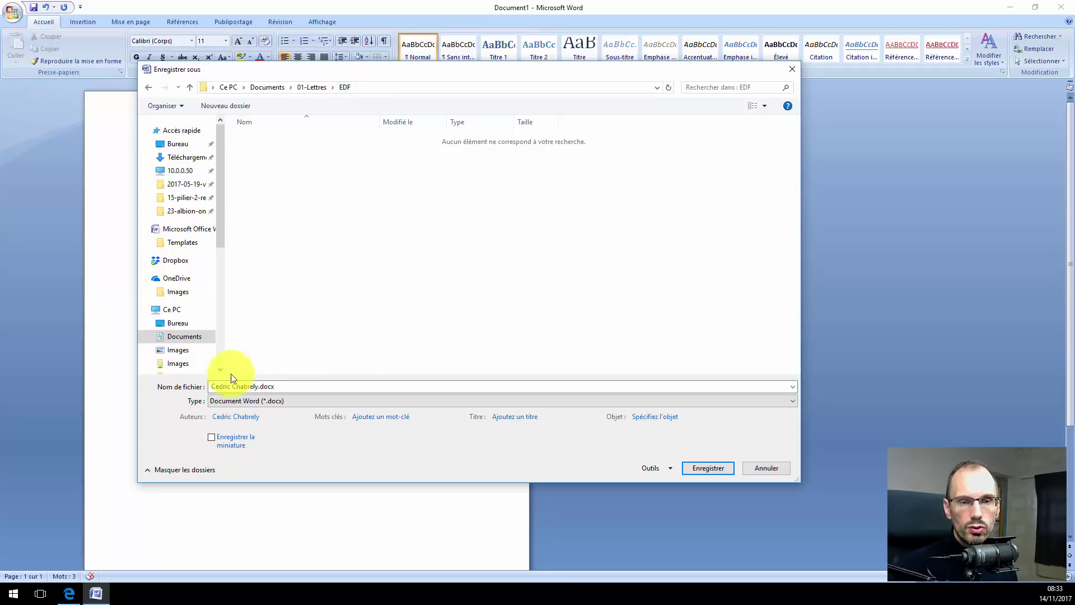
Save the letter as lettre-relance.docx in the EDF folder.
left_click(253, 386)
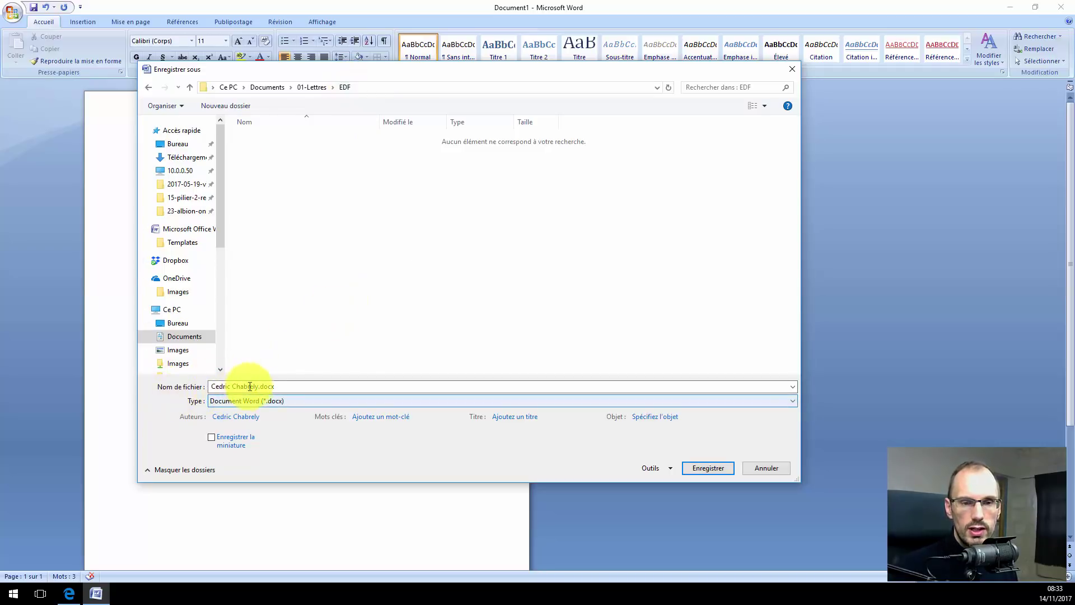
left_click_drag(258, 385, 199, 382)
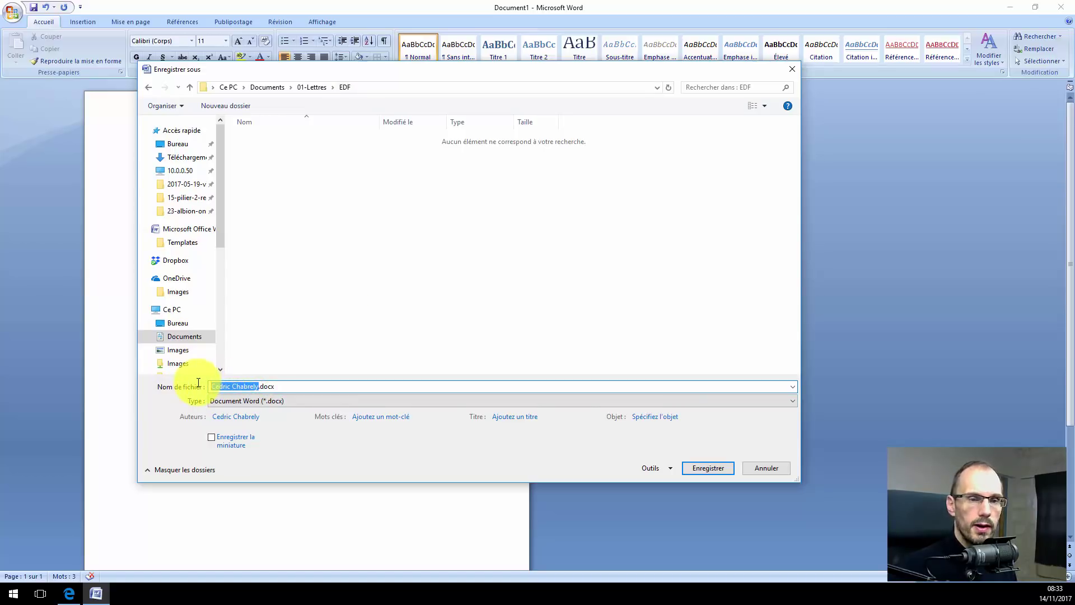
key("BackSpace")
type("lett")
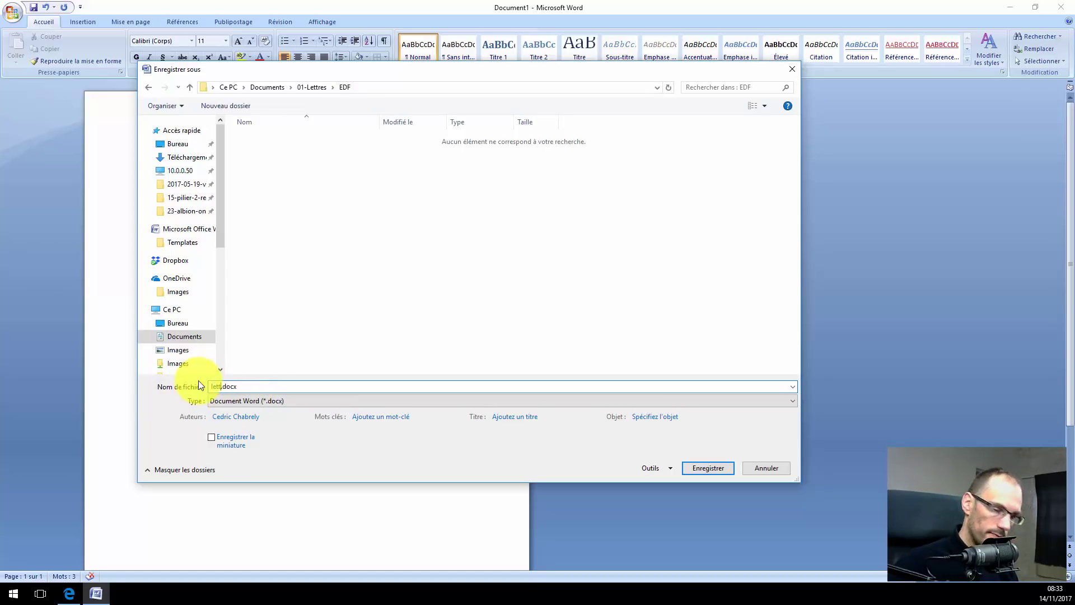
type("re-relanc")
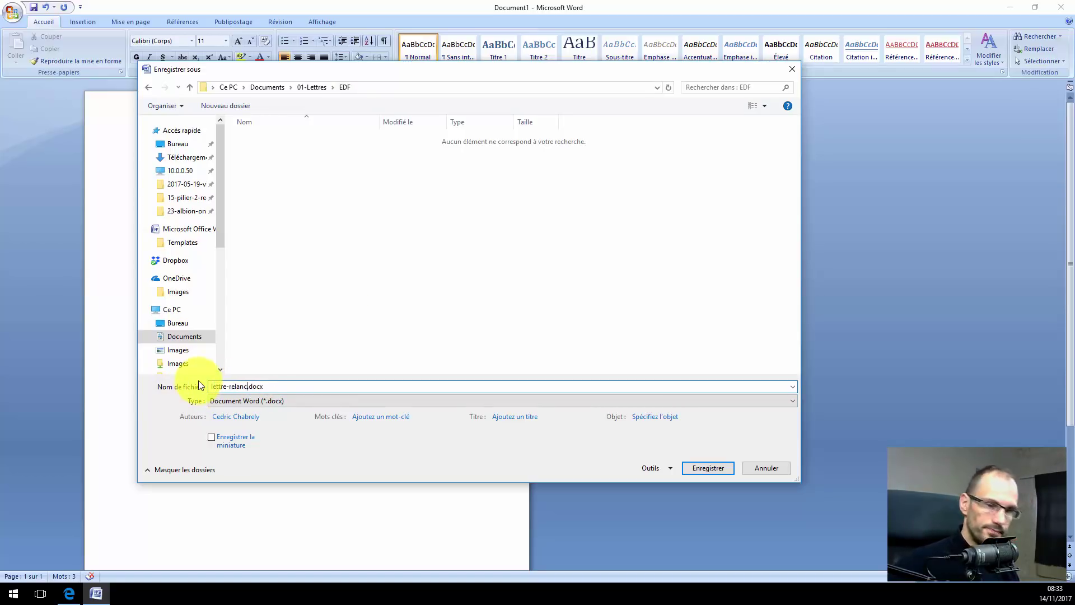
type("e")
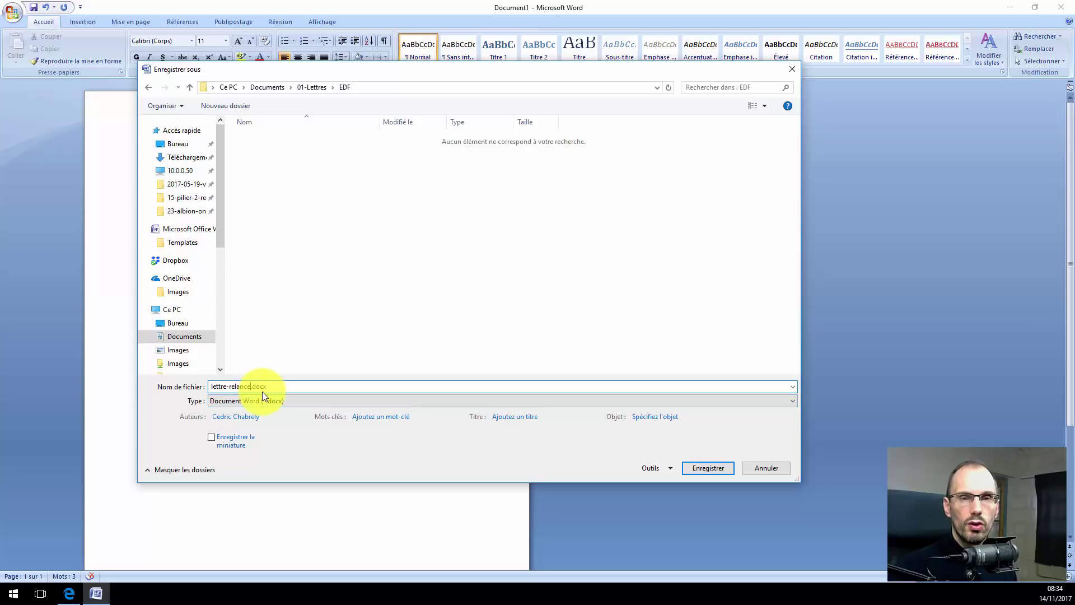
left_click(707, 468)
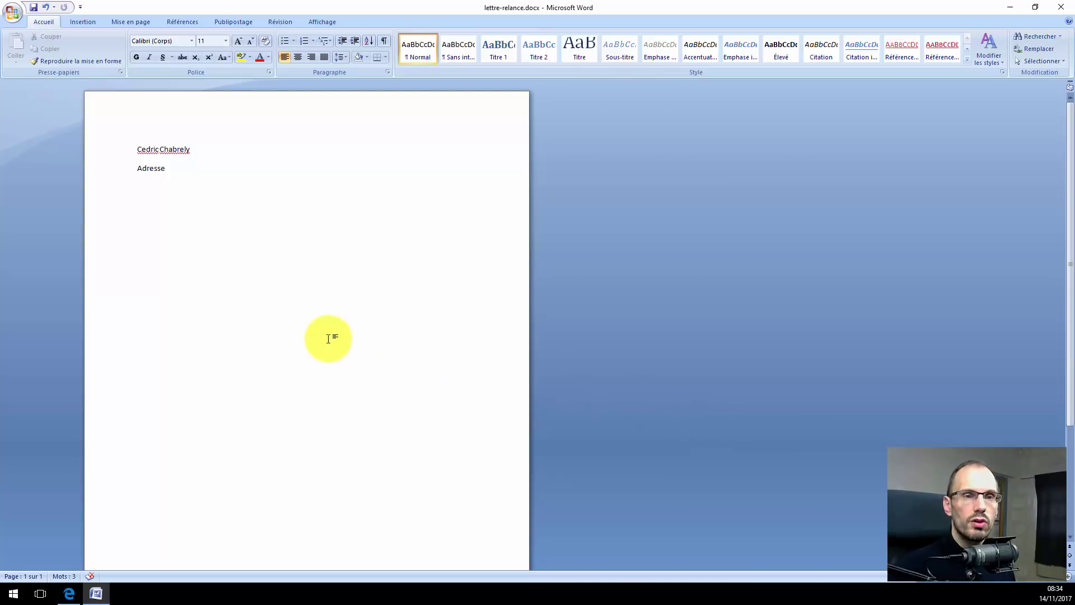
Add 'Code postal et ville' and 'Telephone' lines below Adresse, save, and quit Word.
left_click(140, 184)
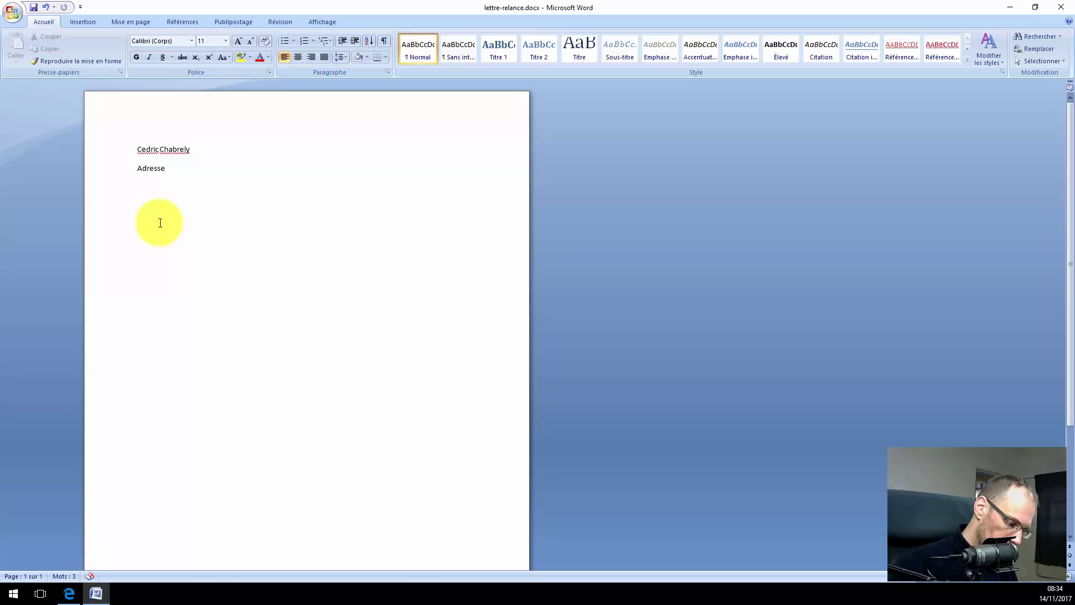
type("Code postal")
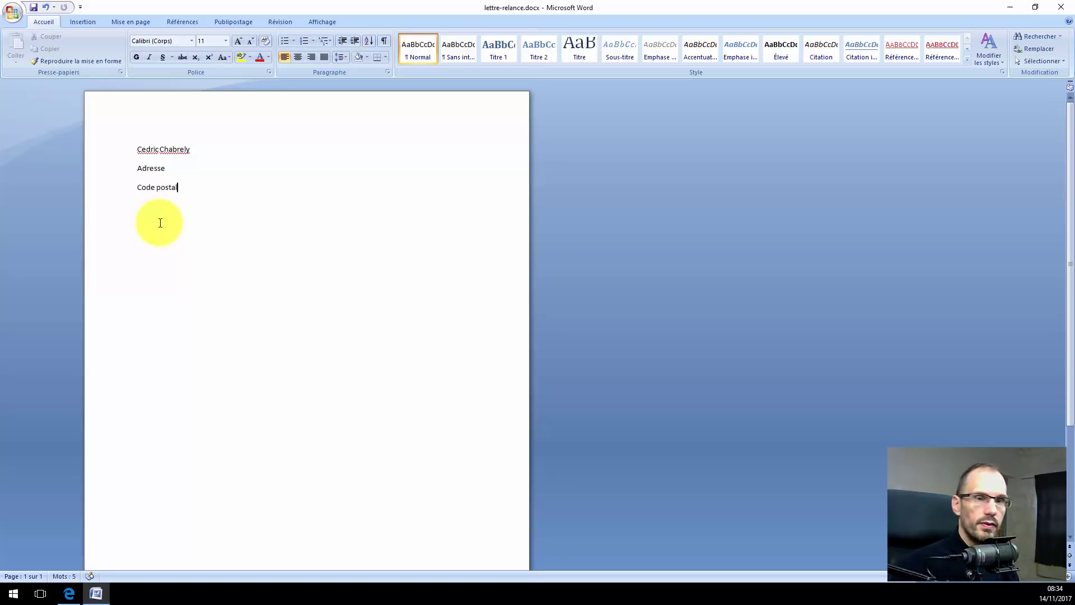
type(" et vil")
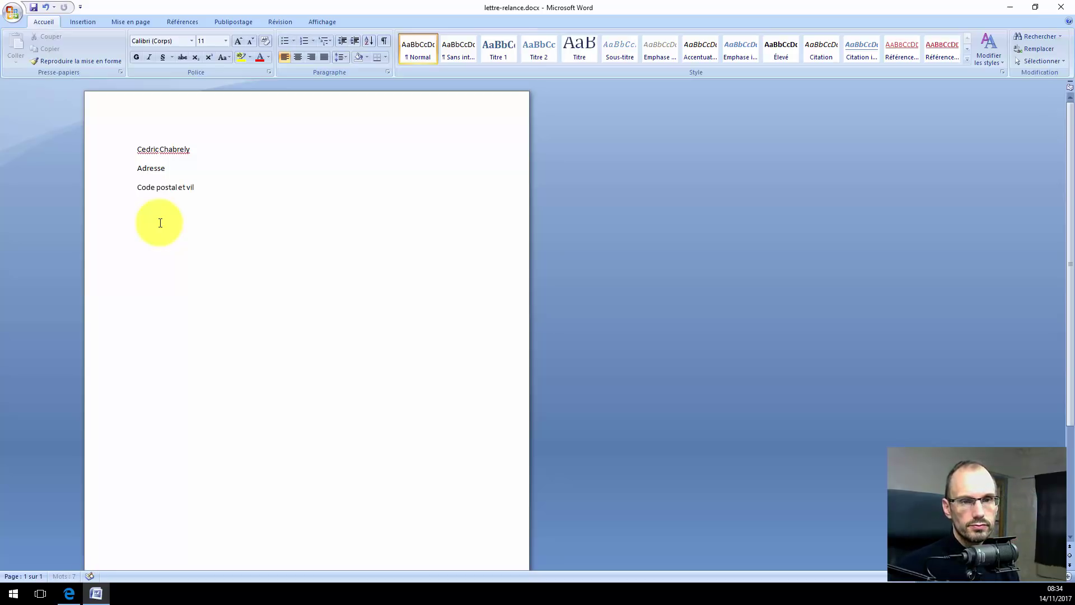
type("le")
key("Return")
type("Tel")
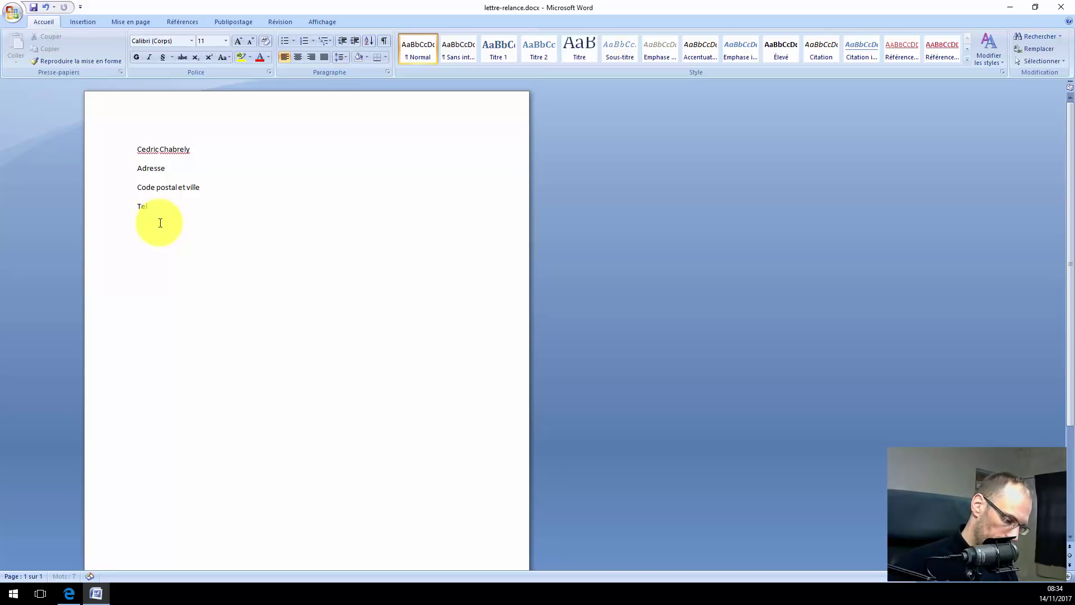
type("ephone")
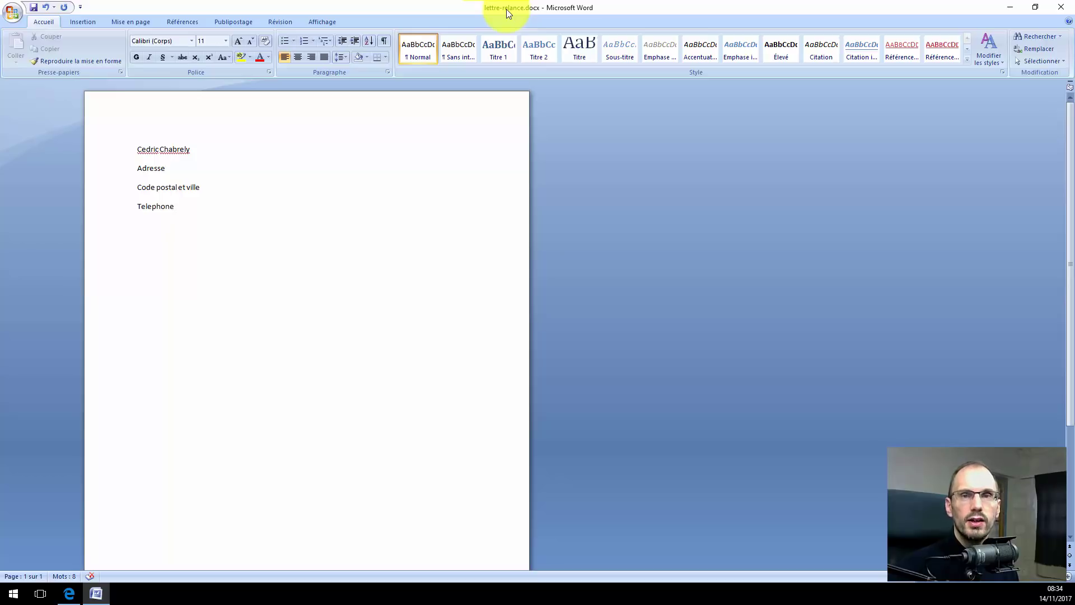
left_click(34, 8)
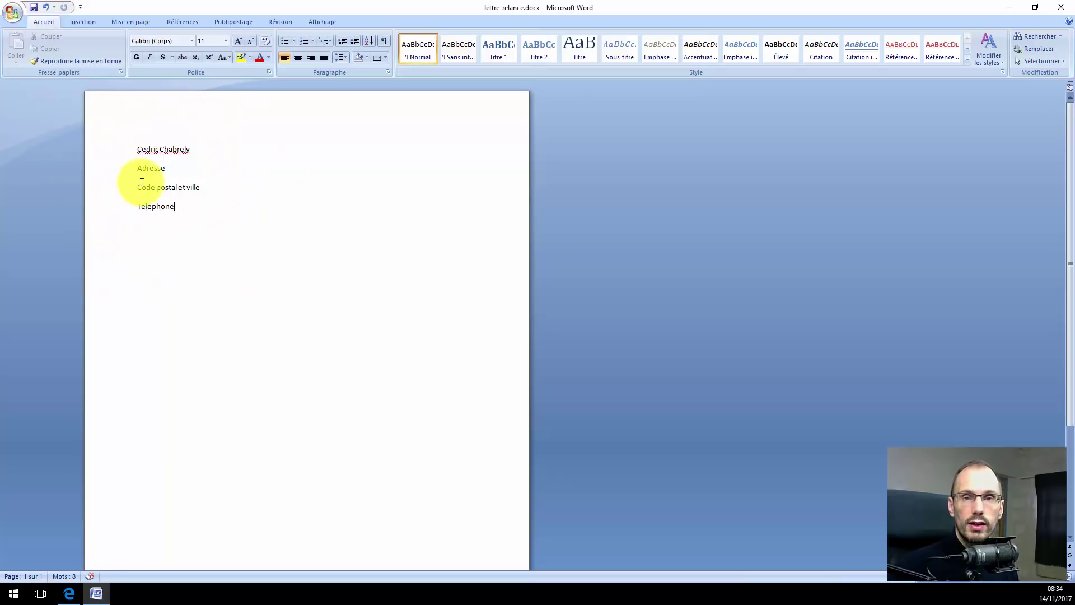
left_click(1063, 9)
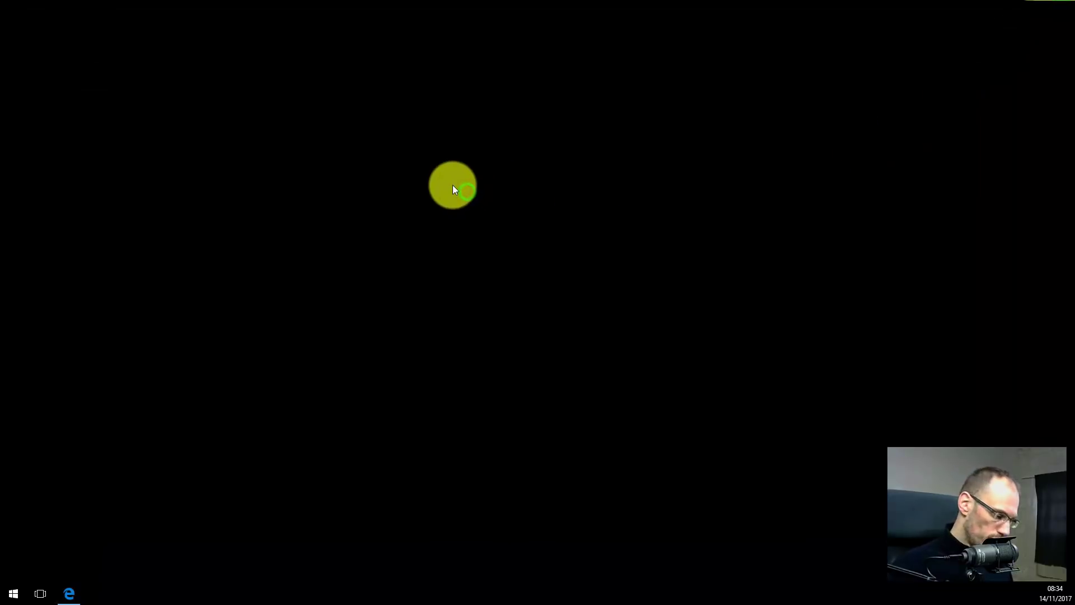
Browse File Explorer to Documents > 01-Lettres > EDF and reopen lettre-relance.docx.
key("super+e")
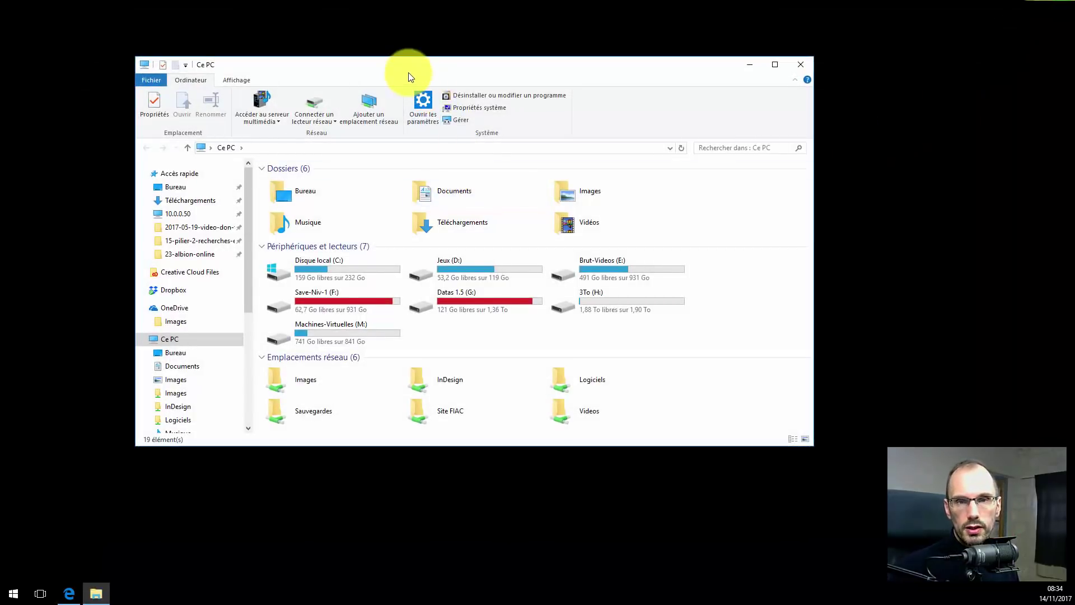
left_click_drag(408, 72, 444, 80)
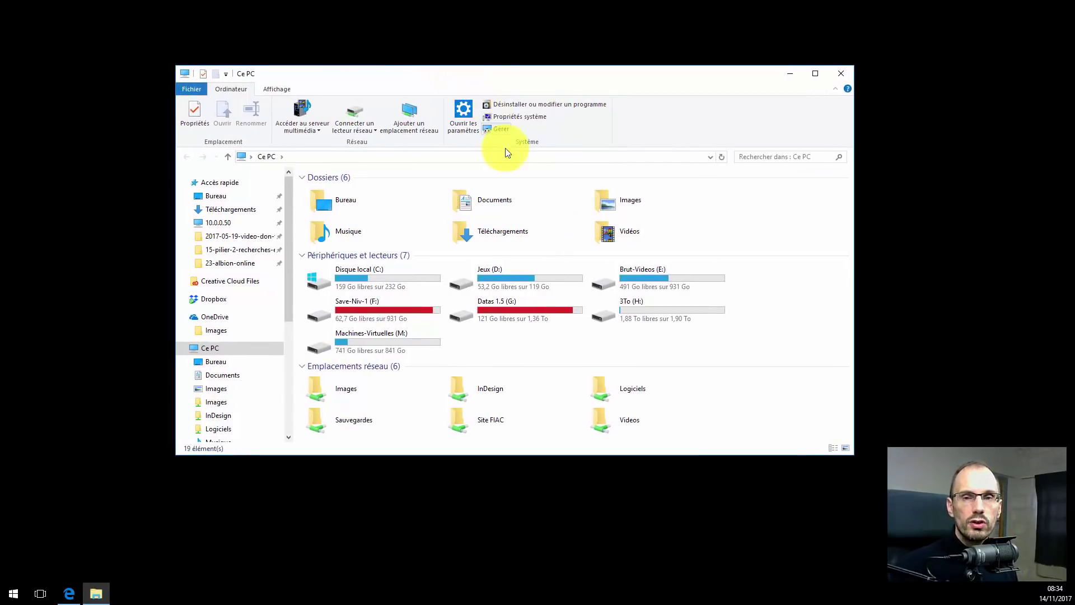
double_click(463, 203)
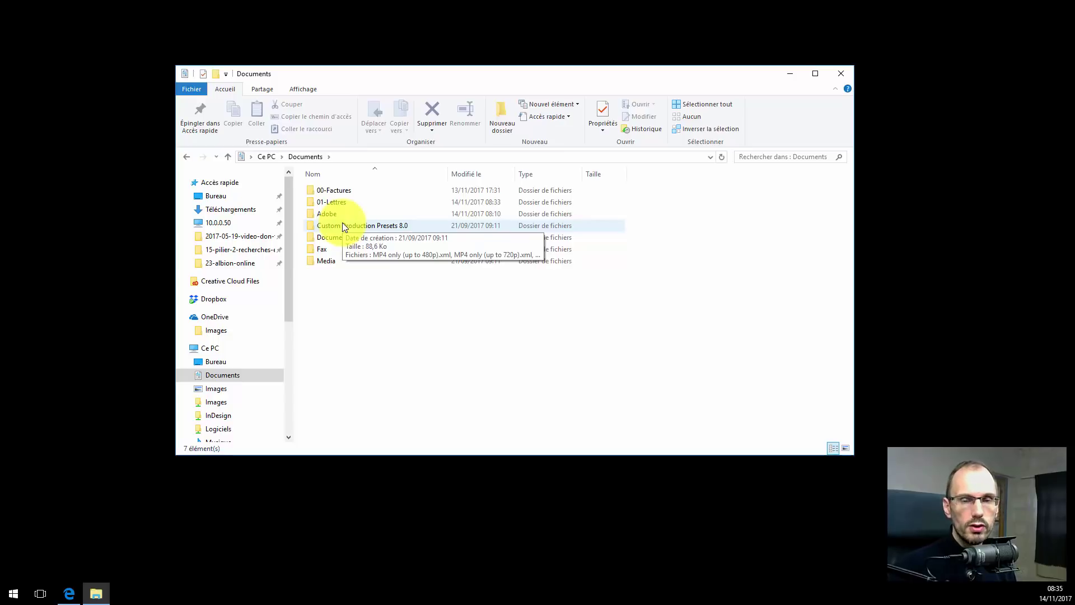
double_click(340, 199)
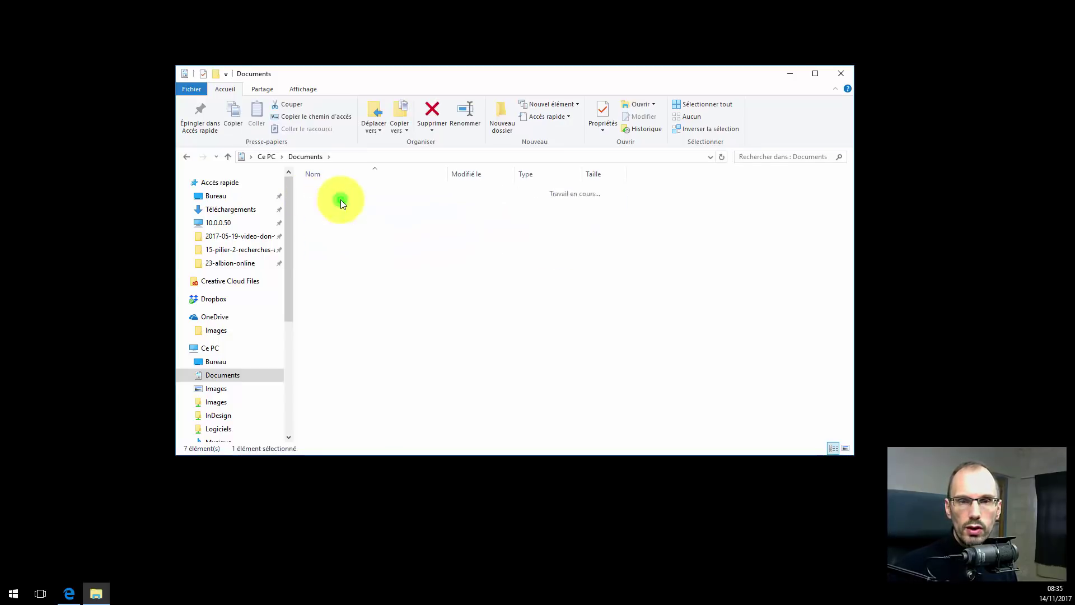
double_click(318, 191)
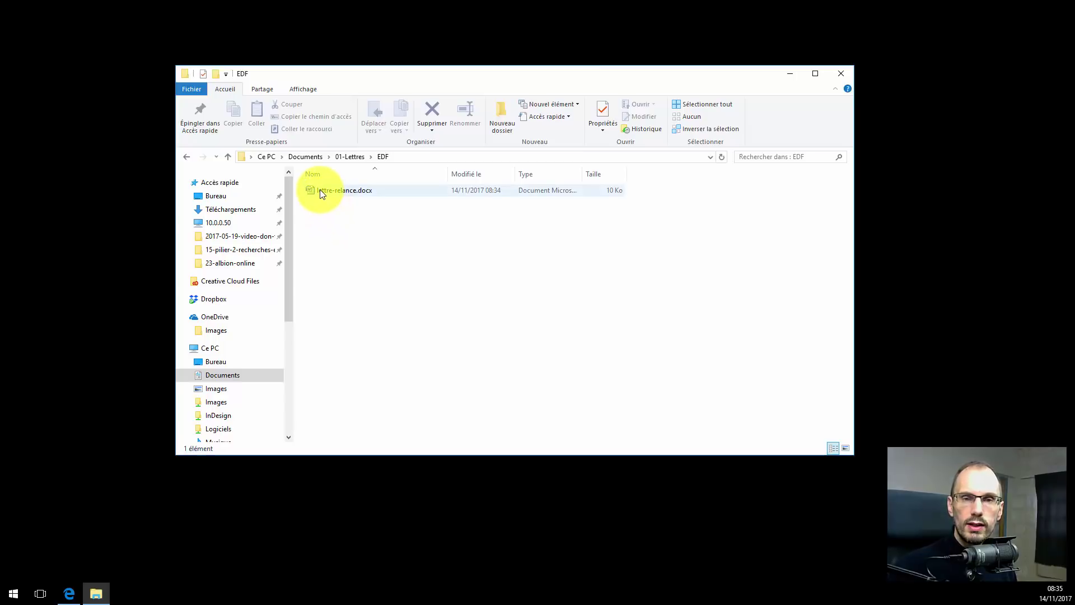
left_click(320, 192)
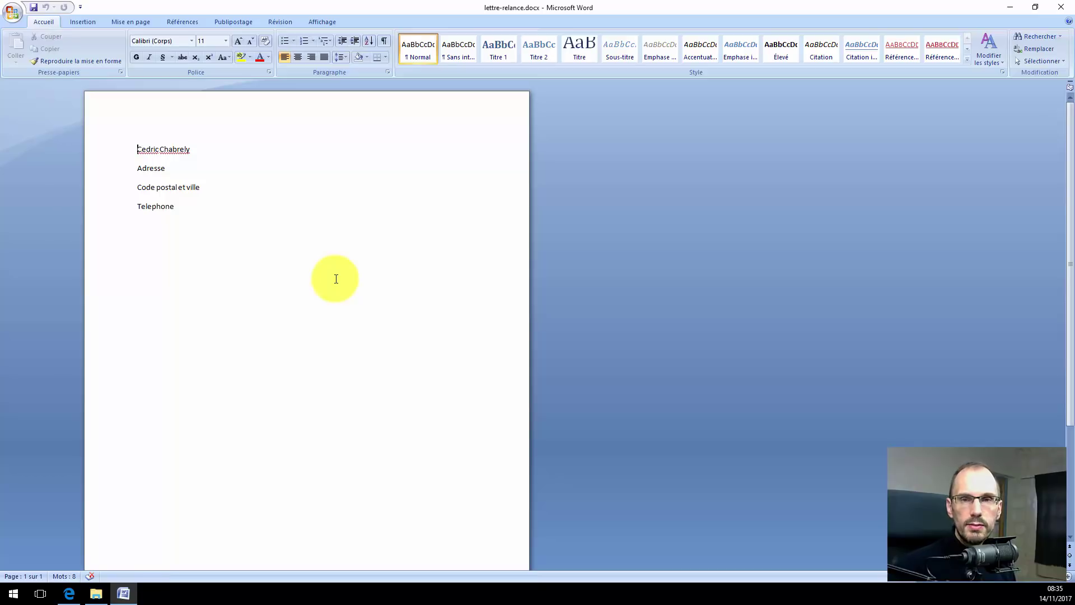
Close the reopened lettre-relance letter in Word.
left_click(1060, 7)
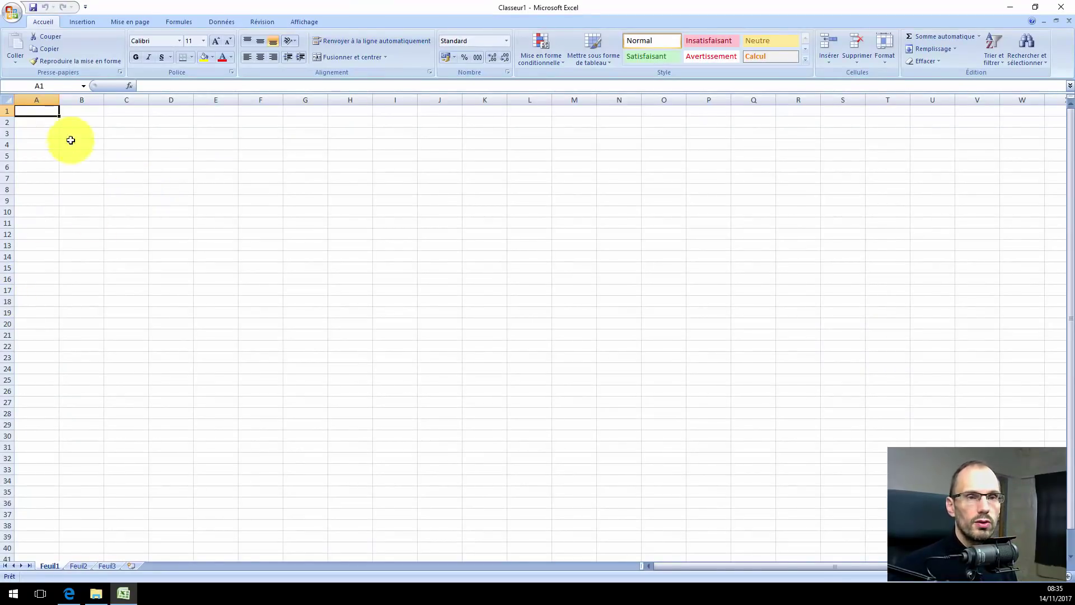
Enter 'Comptabilité de novembre' in B2 and autofit column B to the title.
left_click(74, 119)
type("Comp")
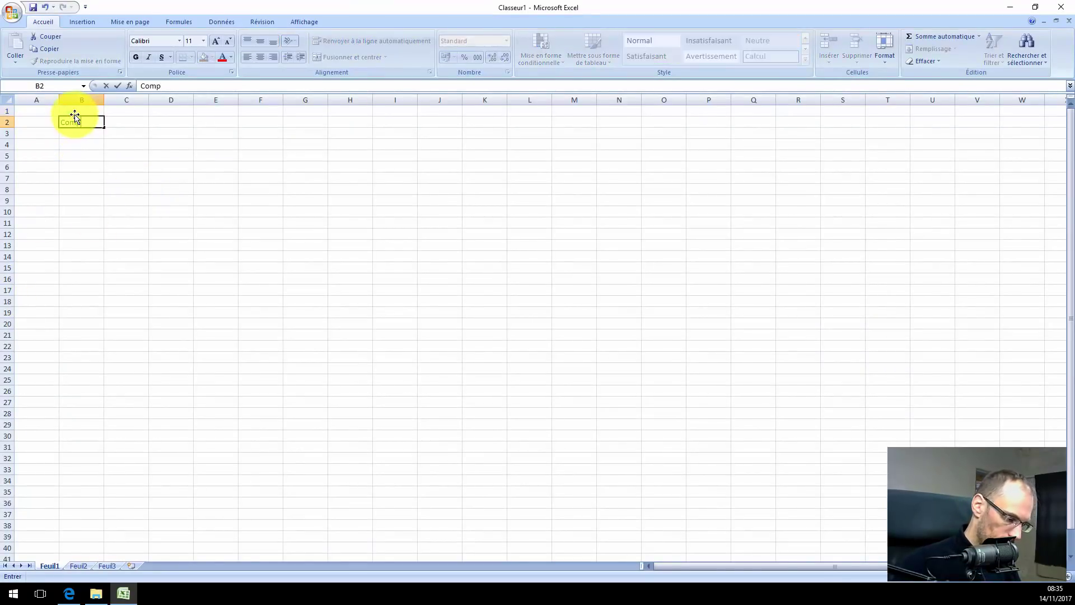
type("tabilité")
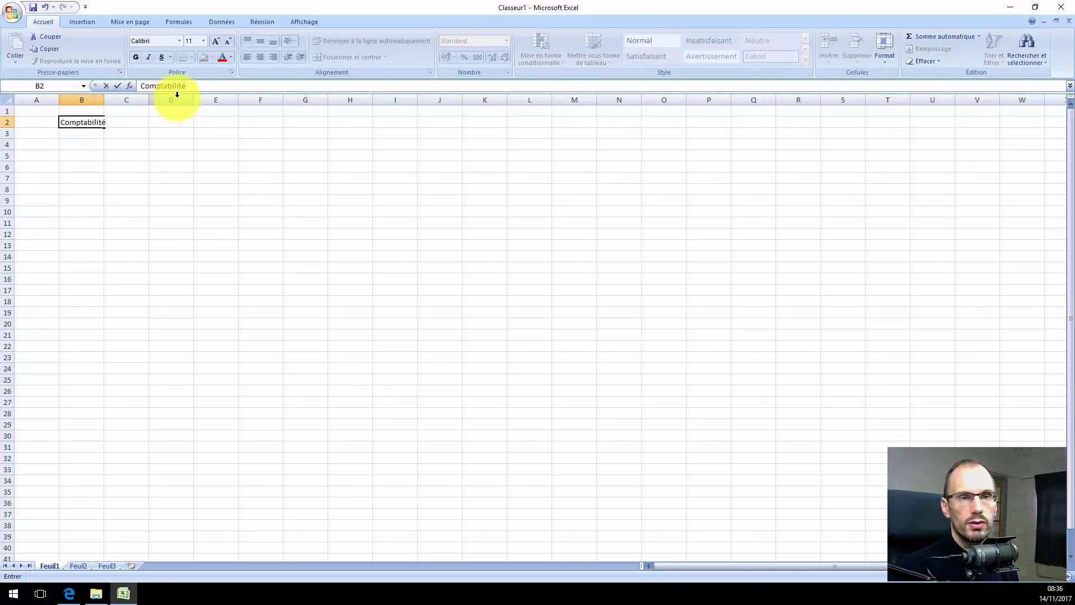
left_click(200, 86)
type("de novembre")
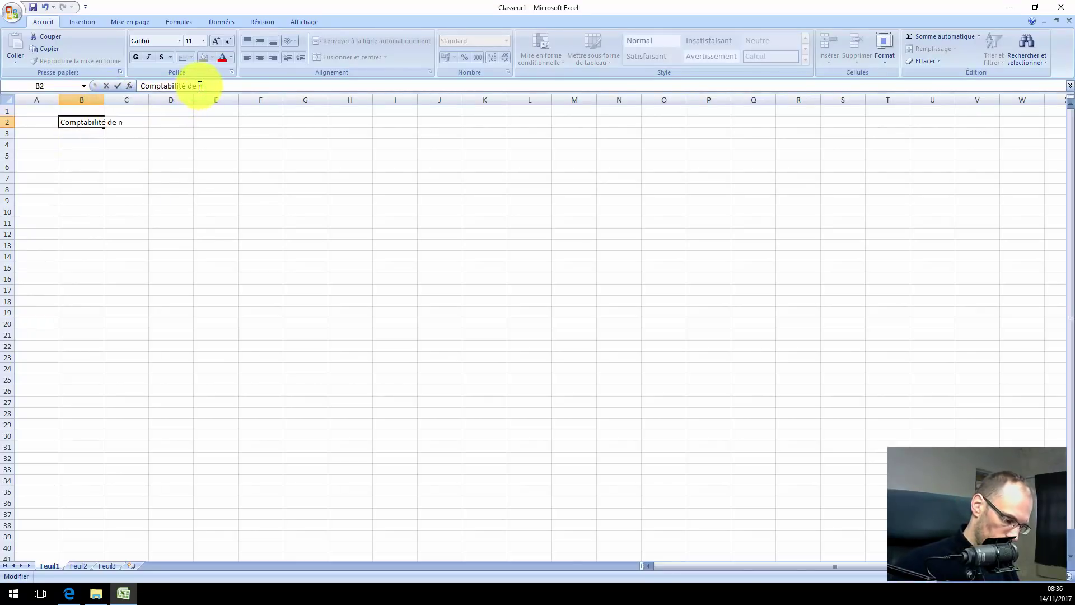
key("Return")
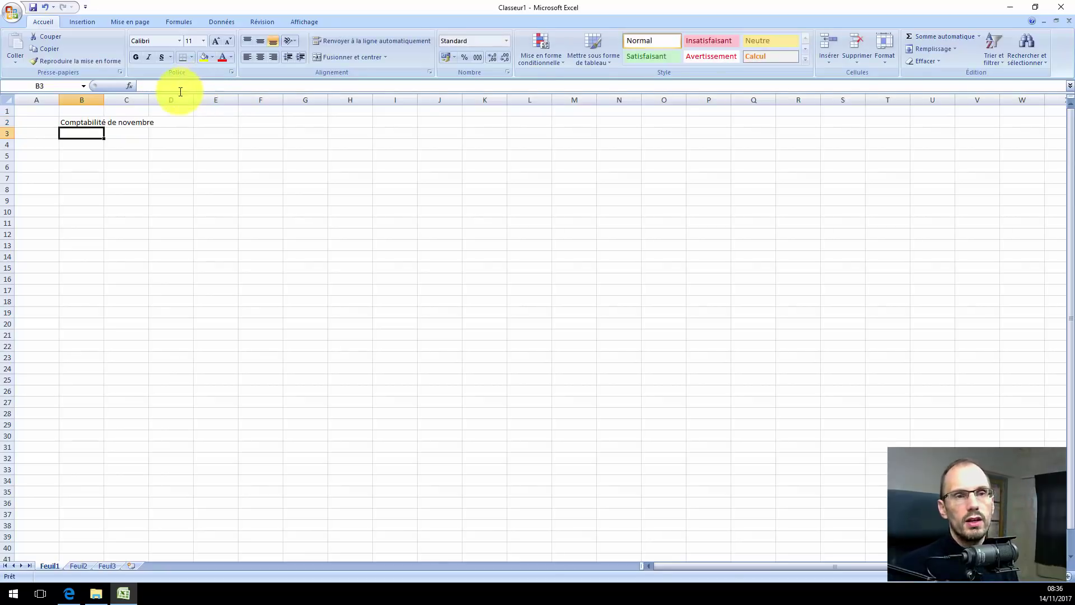
double_click(103, 100)
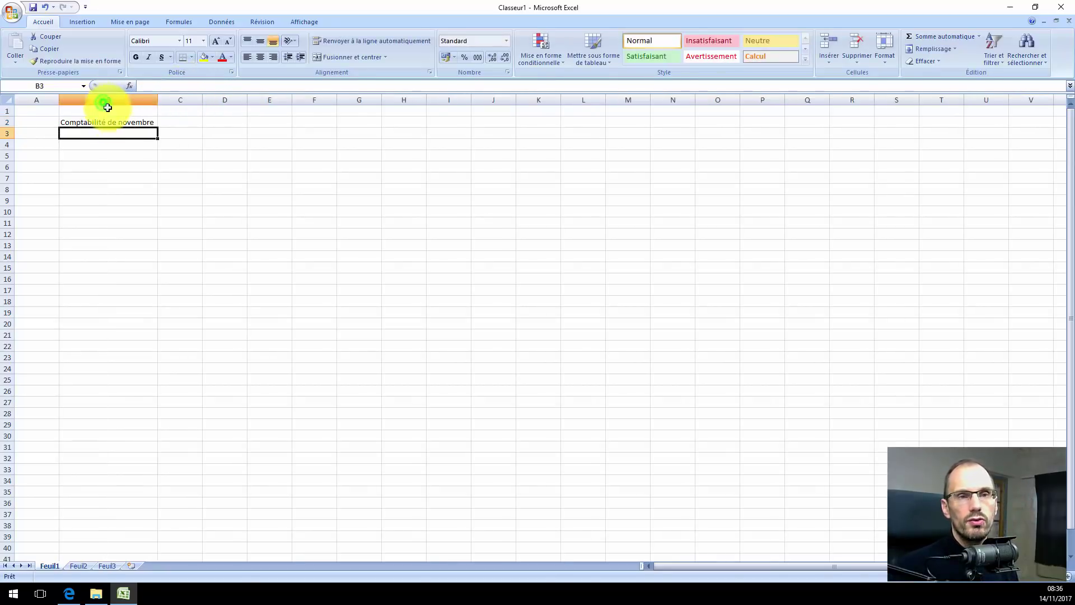
Enter 10 in C4 and 20 in C5, then AutoSum them in C8 to show 30.
left_click(127, 144)
left_click(180, 148)
type("10")
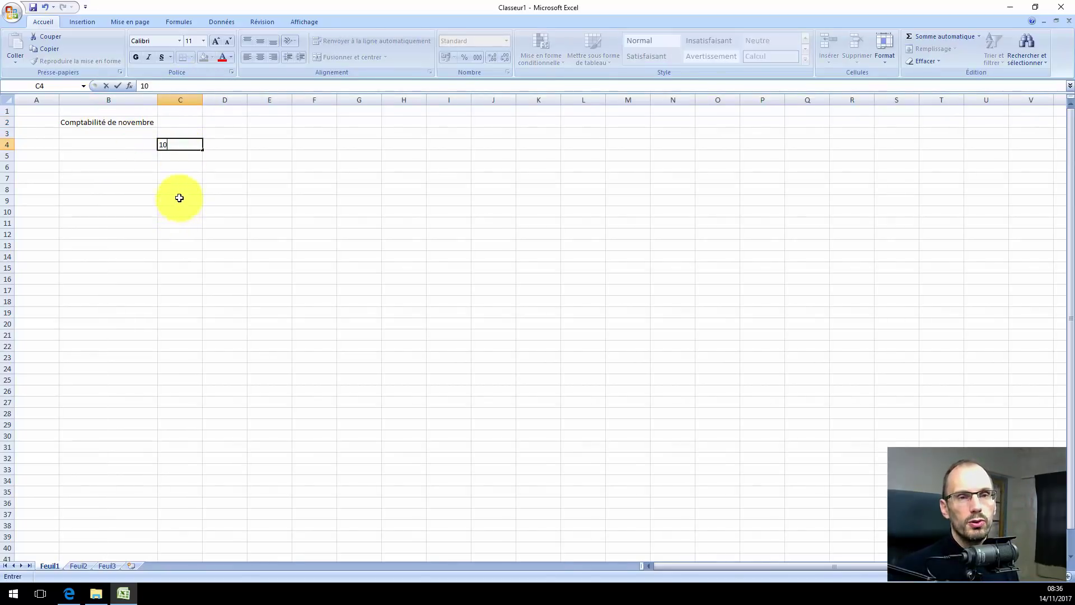
key("Return")
type("20")
key("Return")
left_click(188, 191)
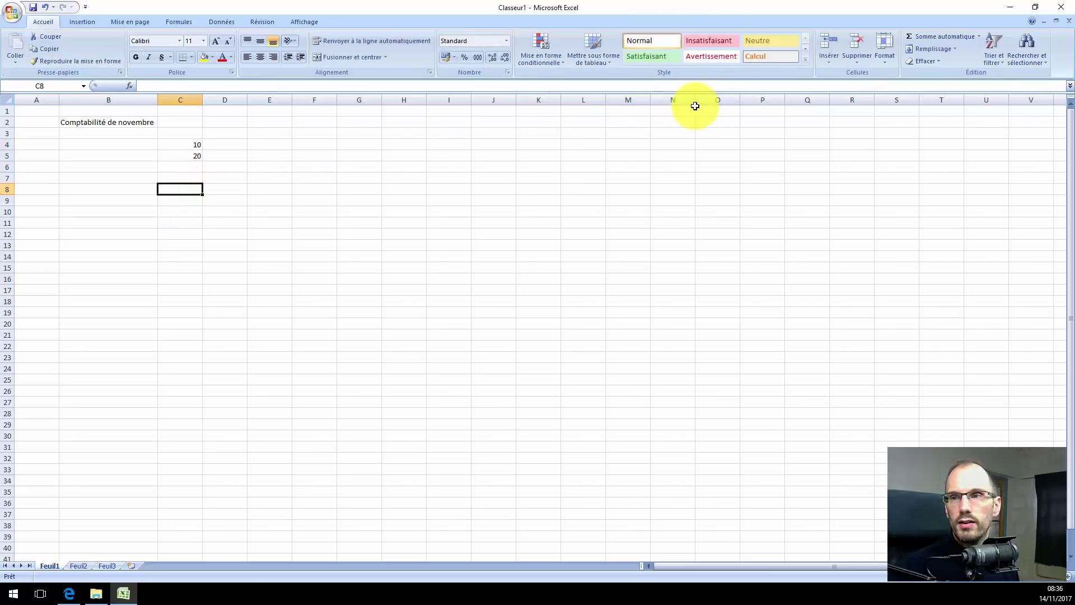
left_click(923, 36)
key("Return")
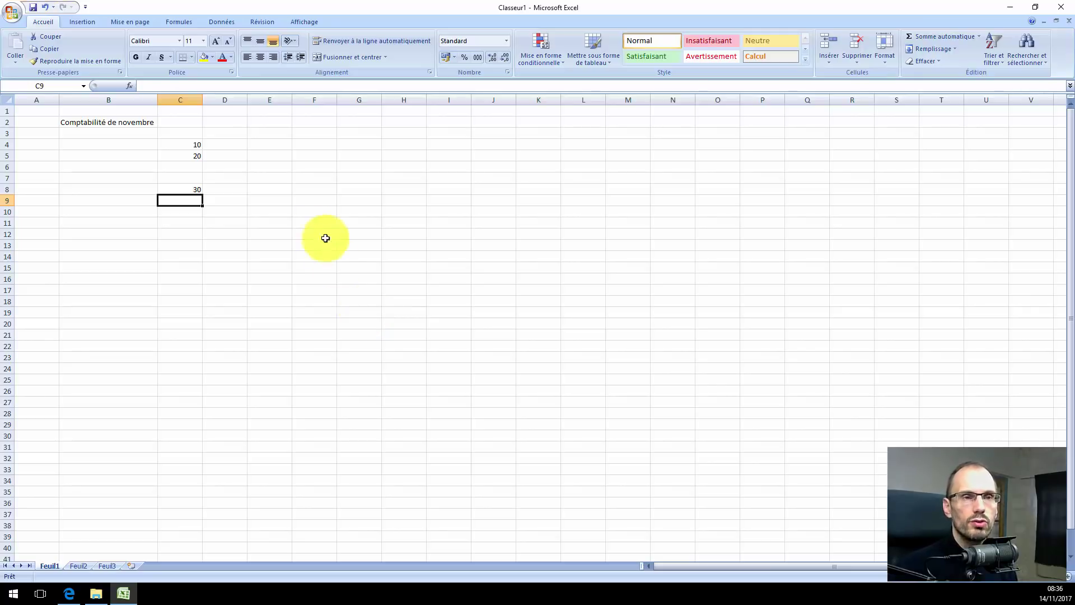
Open Save As for the new Classeur1 workbook and reposition and resize the dialog.
left_click(33, 11)
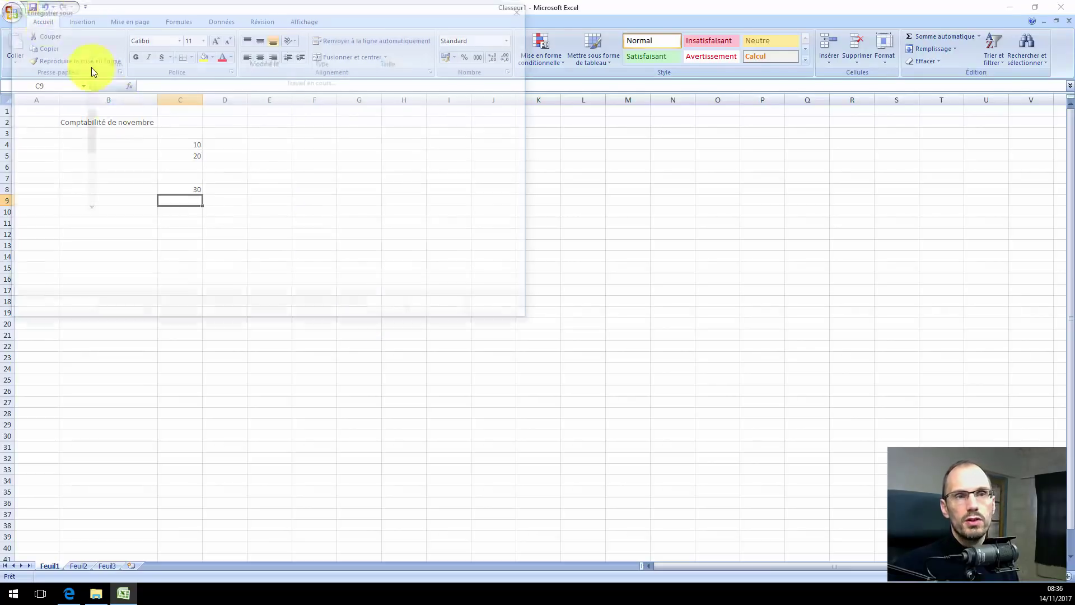
left_click_drag(236, 13, 431, 115)
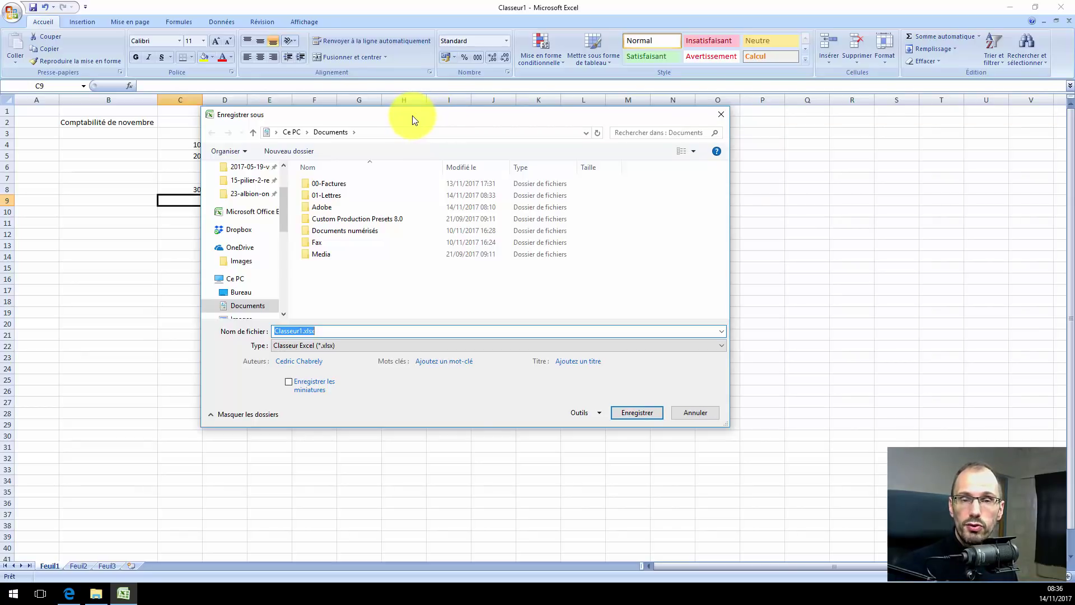
mouse_move(412, 116)
left_mouse_down()
mouse_move(593, 163)
mouse_move(480, 127)
mouse_move(588, 123)
mouse_move(509, 144)
mouse_move(425, 125)
left_mouse_up()
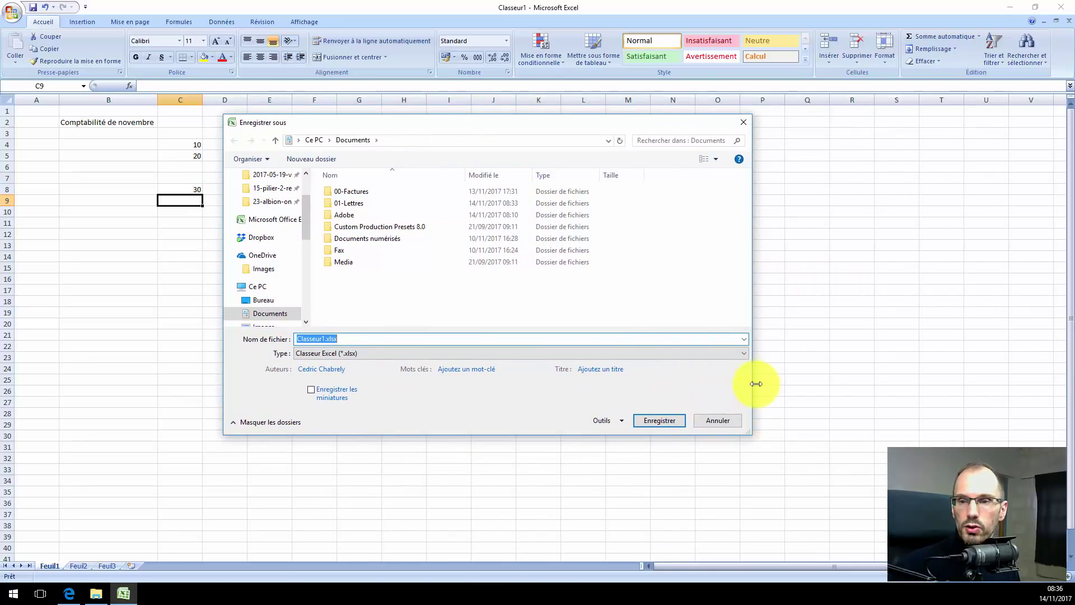
left_click_drag(751, 290, 956, 277)
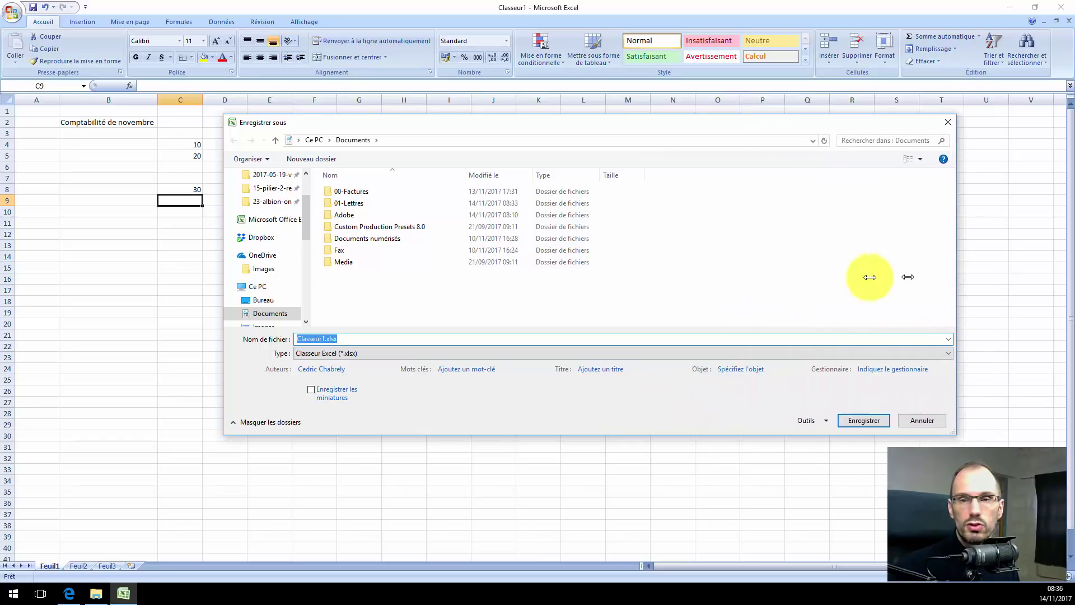
left_click_drag(869, 277, 760, 277)
left_click_drag(487, 123, 478, 81)
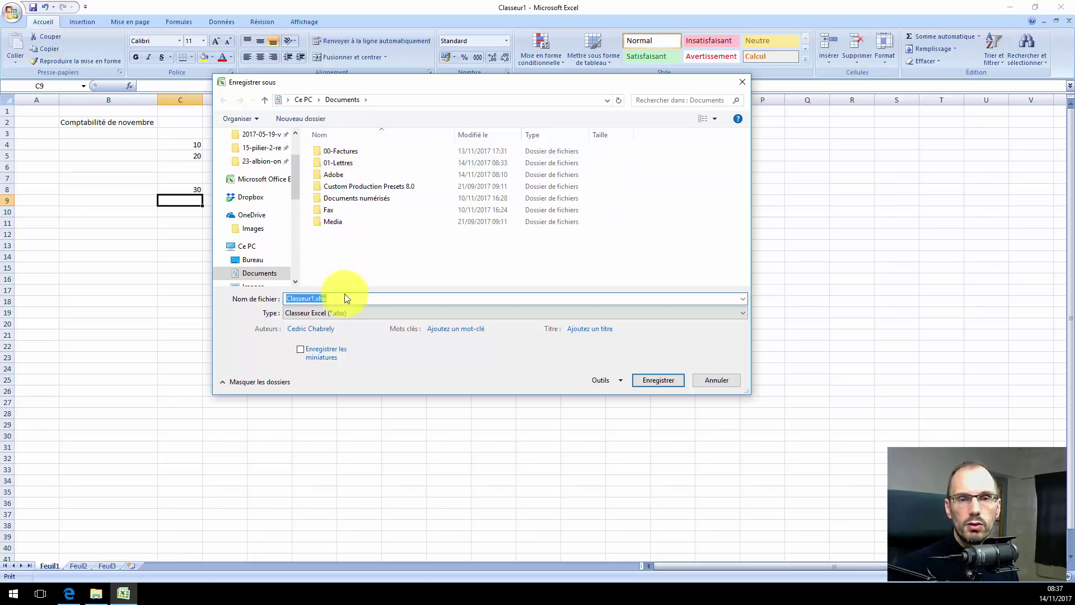
Create a new folder named 02-comptabilité inside Documents.
left_click(312, 120)
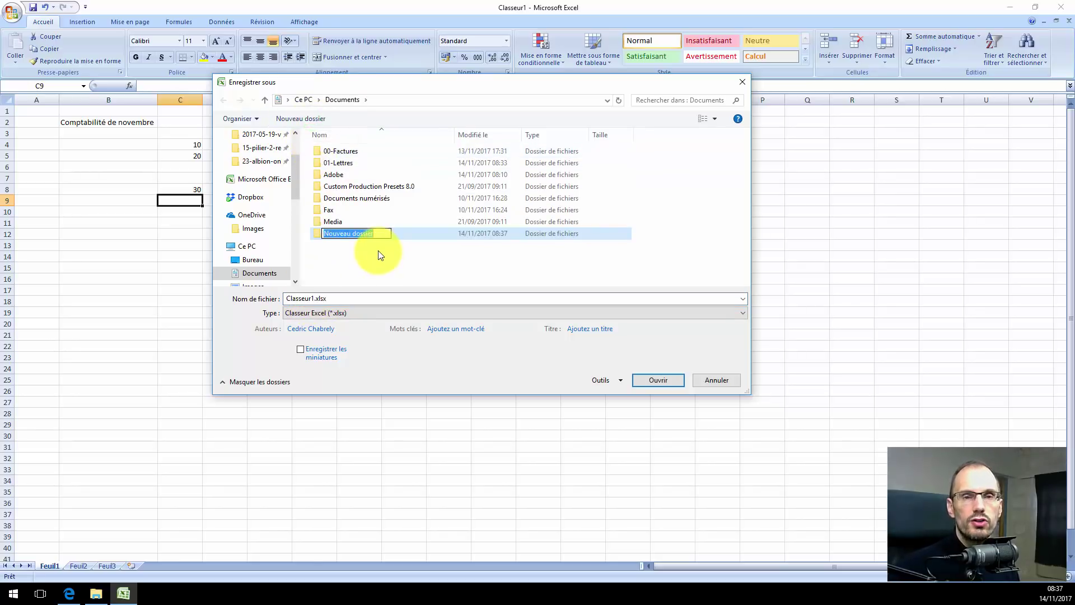
type("02-")
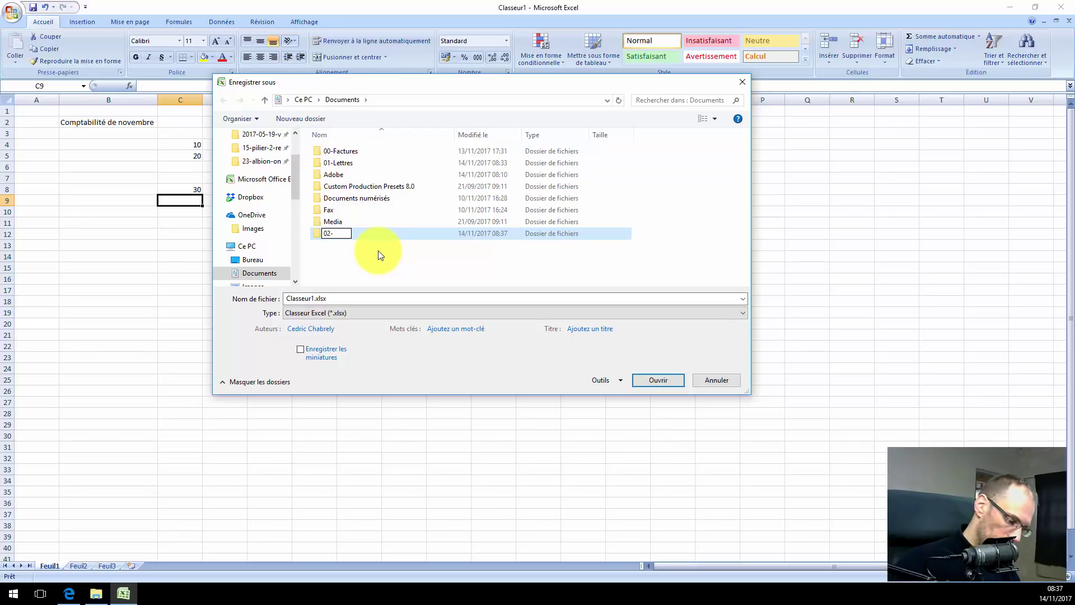
type("comptabil")
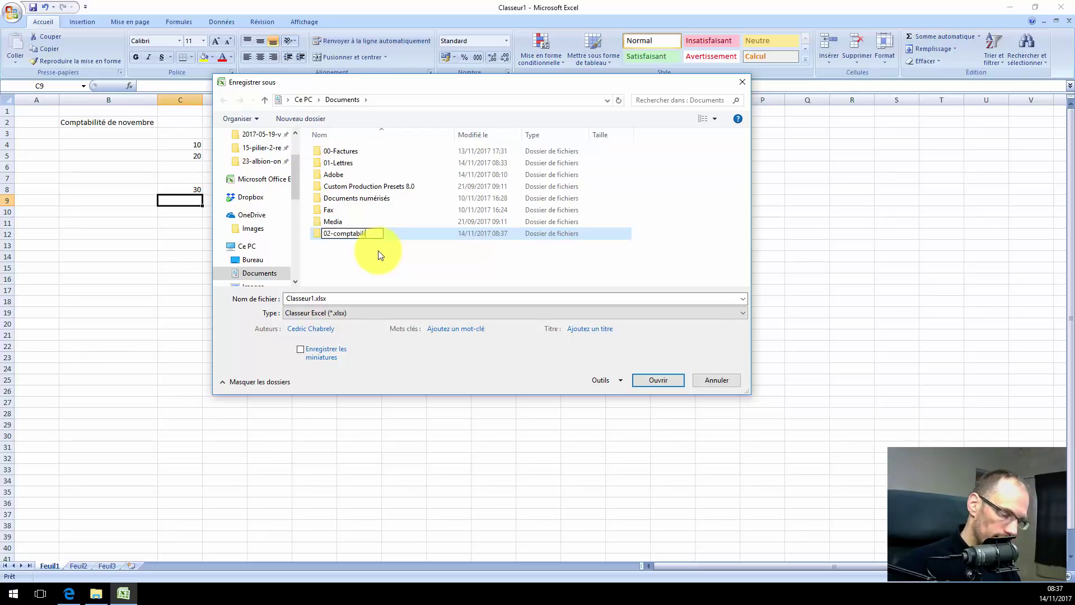
type("ité")
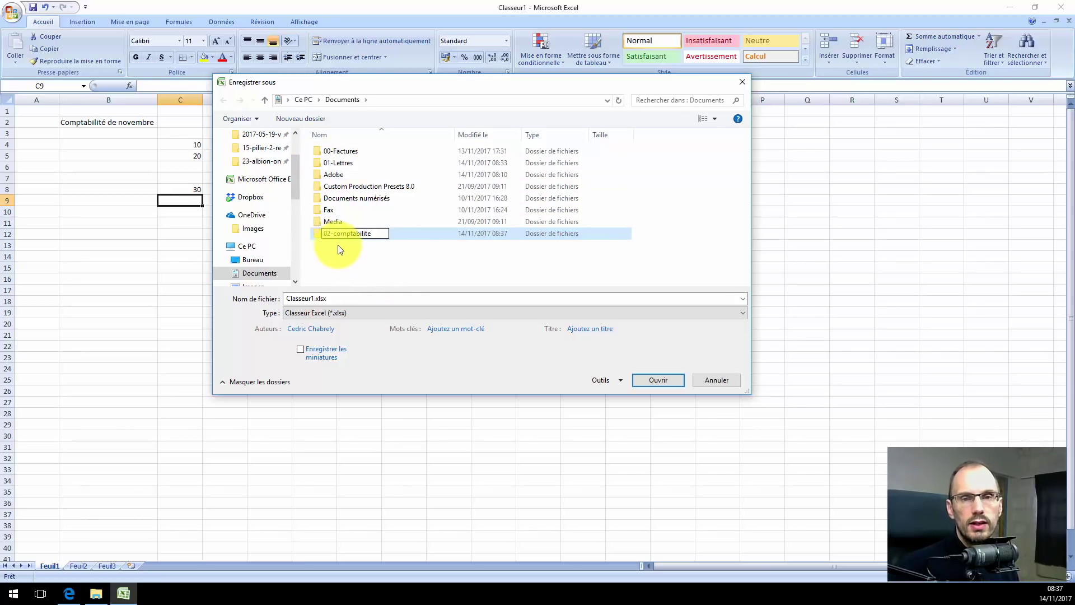
key("Return")
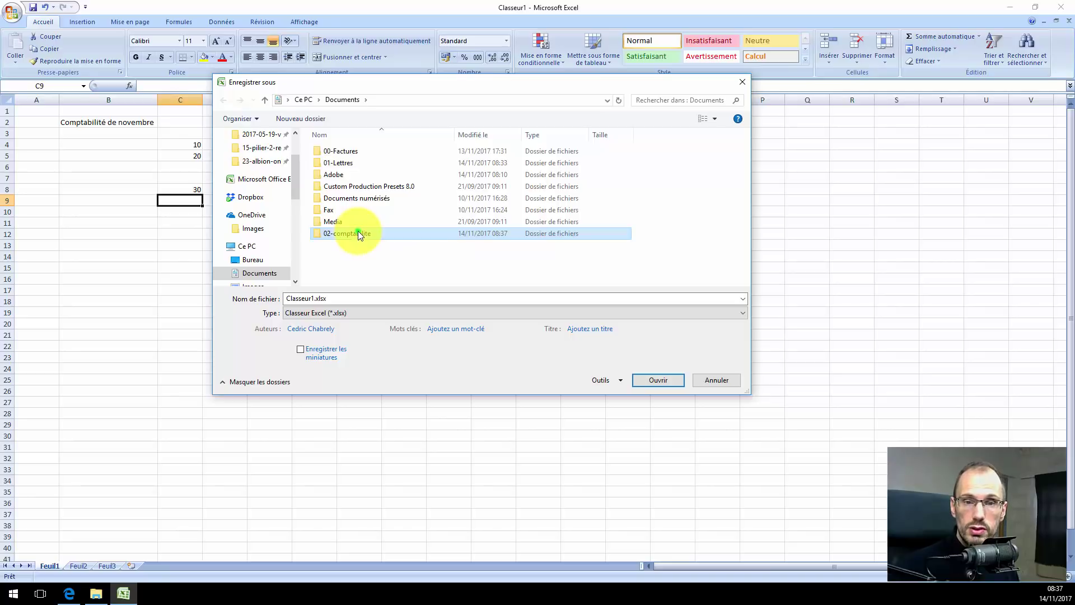
Save the workbook in 02-comptabilite as compta-2017.xlsx and close Excel.
double_click(358, 231)
left_click(305, 298)
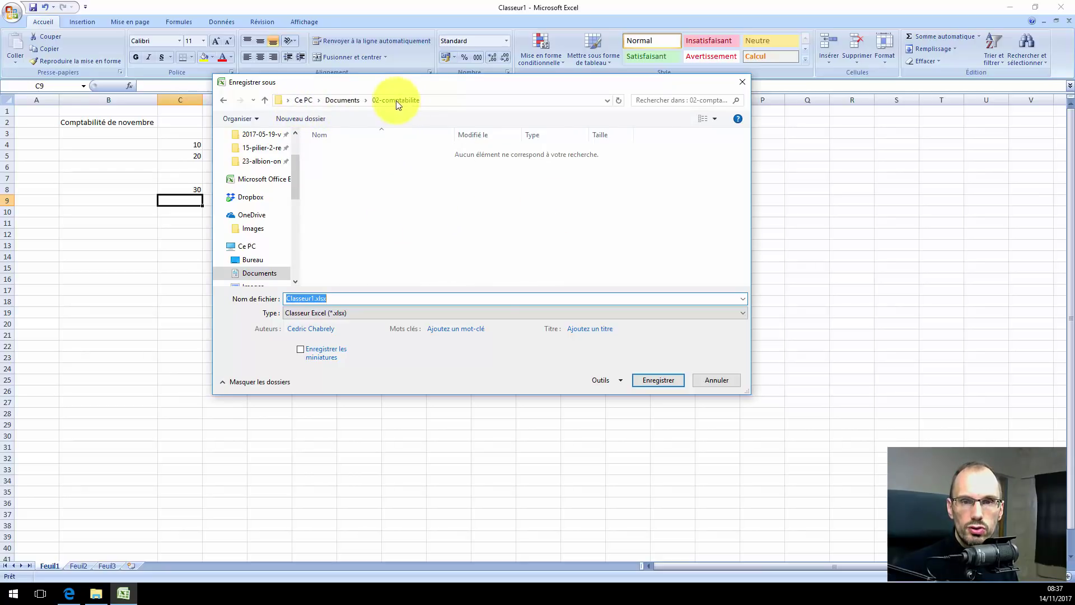
double_click(303, 297)
key("BackSpace")
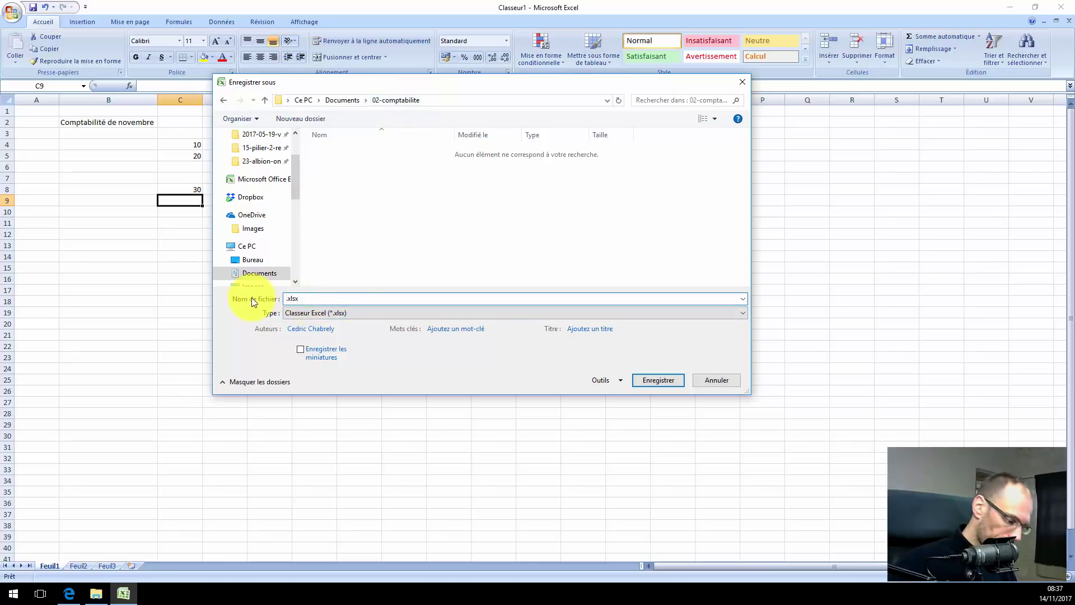
type("compta-20")
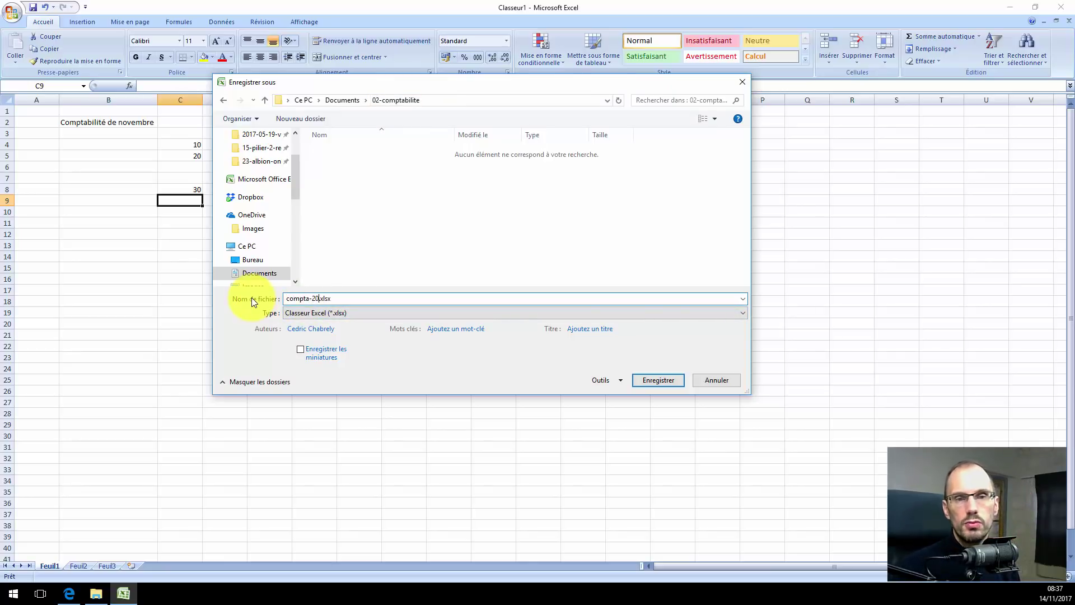
type("17")
left_click(660, 382)
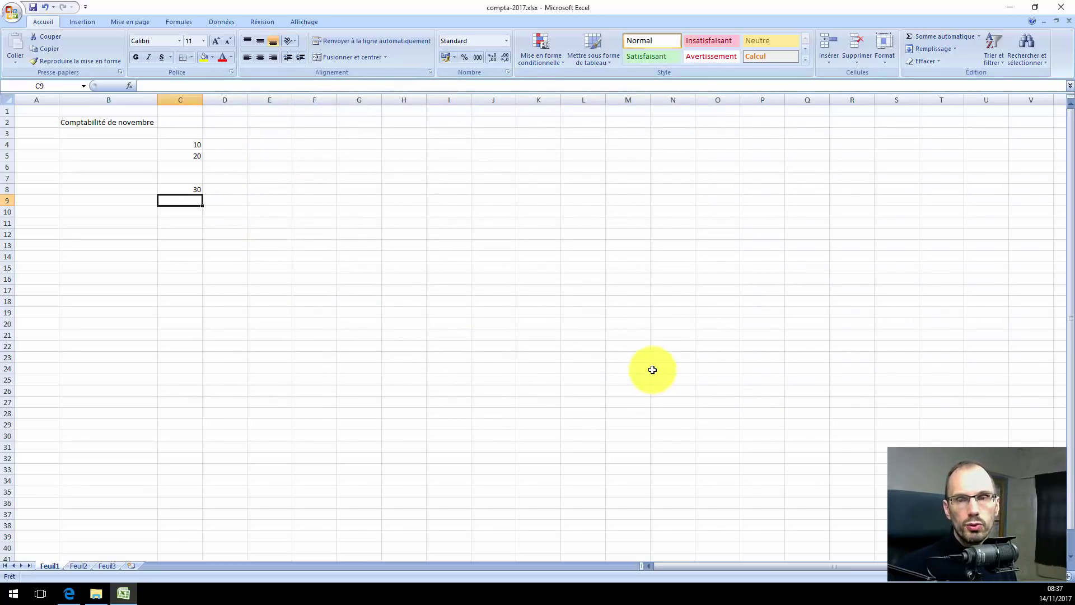
left_click(1061, 10)
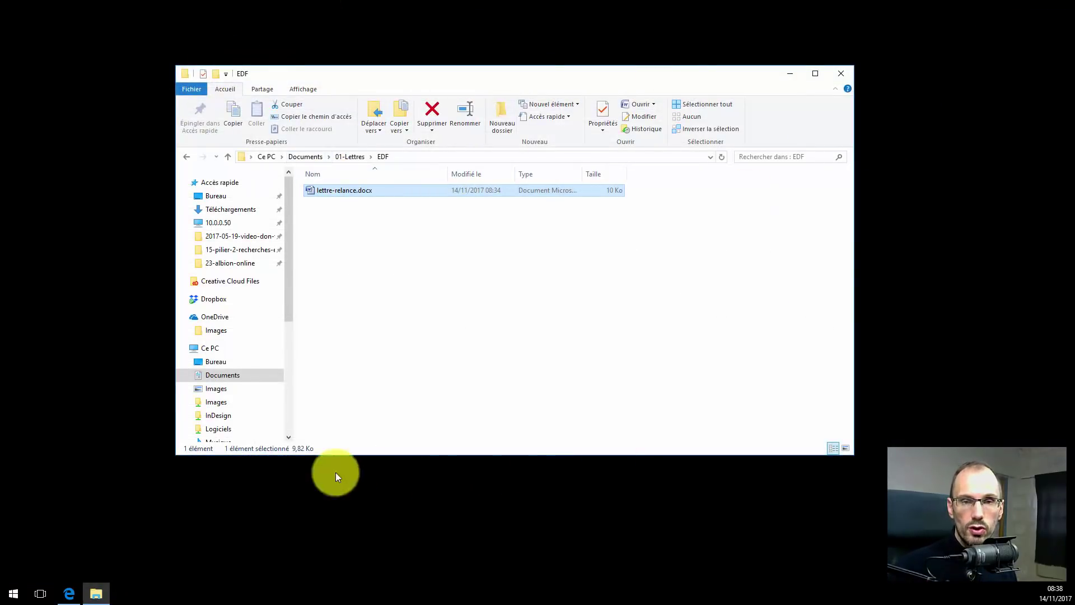
Reopen compta-2017.xlsx from Documents > 02-comptabilite, close it, and start a new blank Excel workbook.
left_click(306, 157)
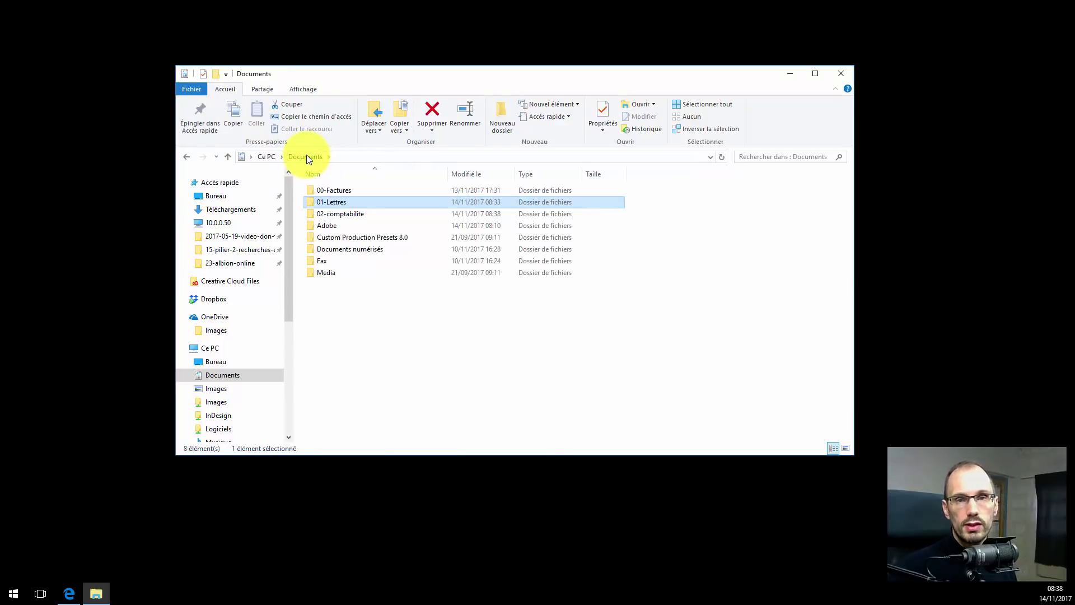
double_click(339, 215)
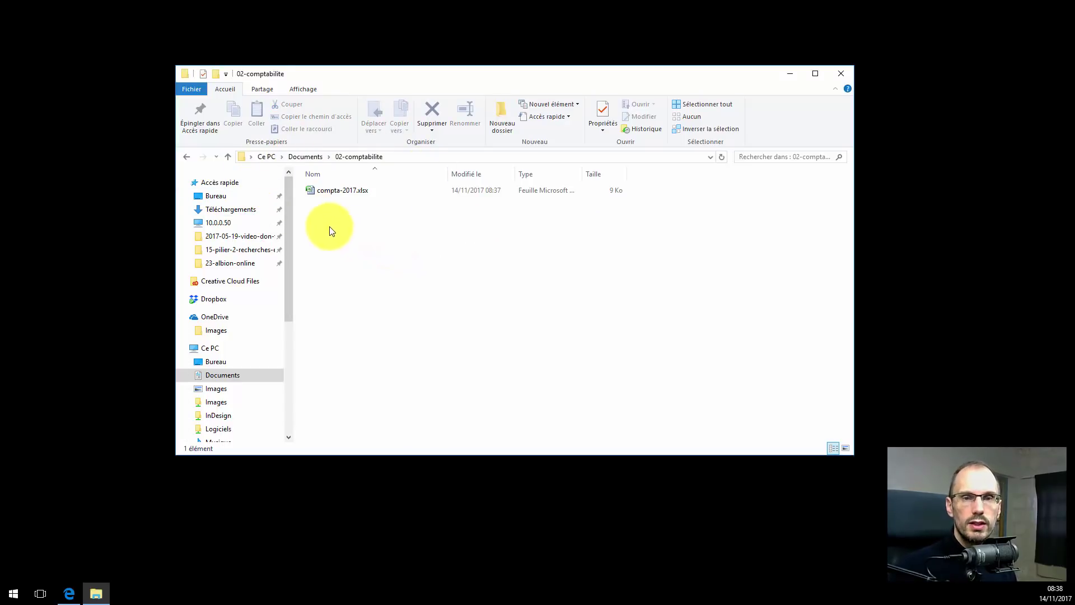
double_click(312, 190)
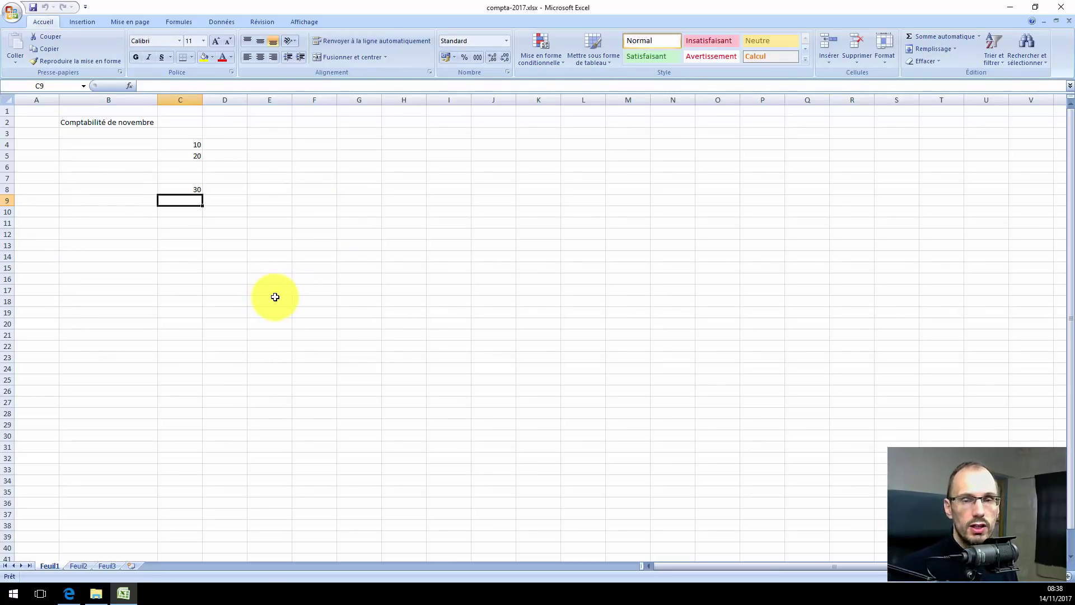
left_click(1061, 7)
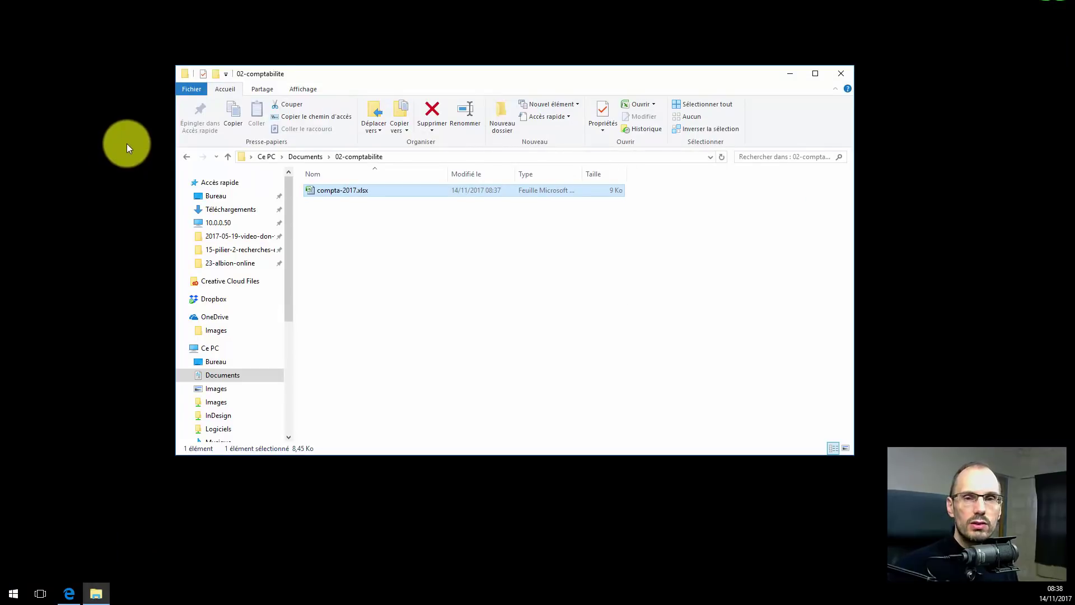
left_click_drag(385, 71, 447, 83)
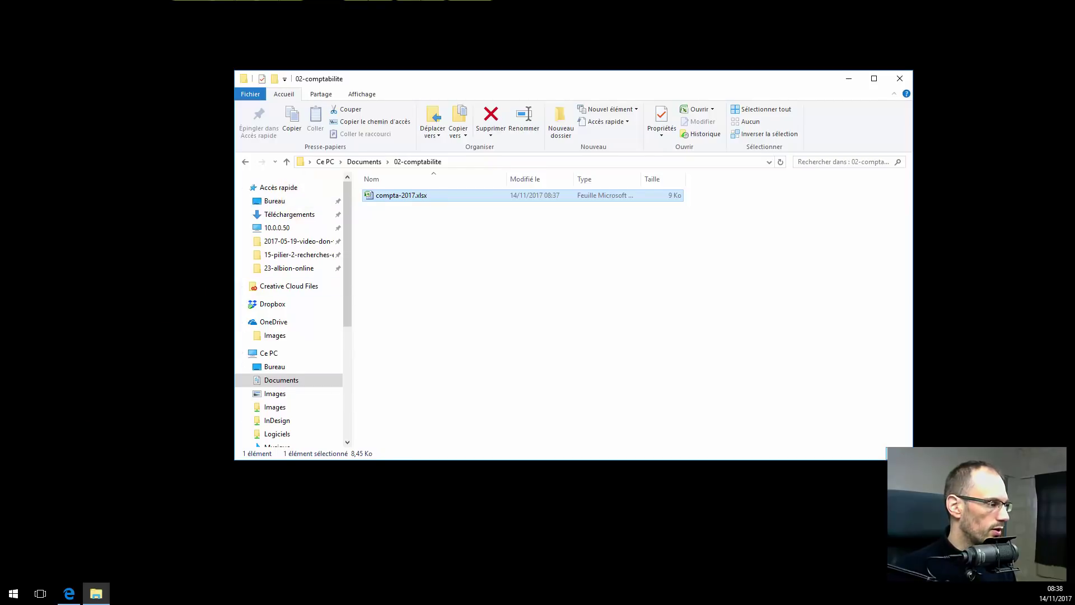
key("Return")
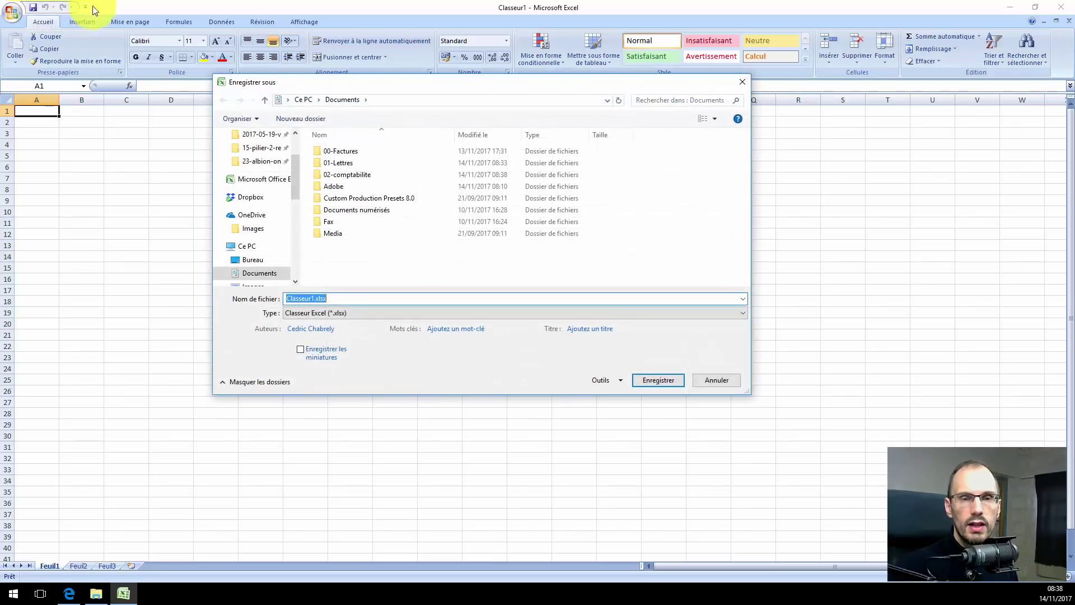
Target the Desktop (Bureau) as save location and replace the Classeur1 file name with compta-2018.
scroll(291, 146, "up", 2)
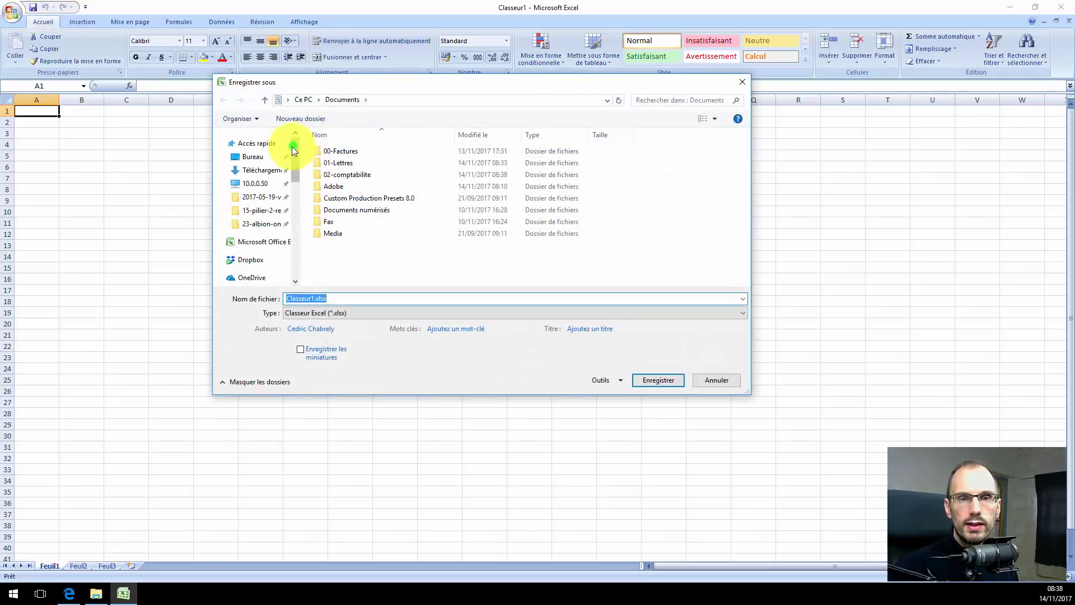
left_click(252, 157)
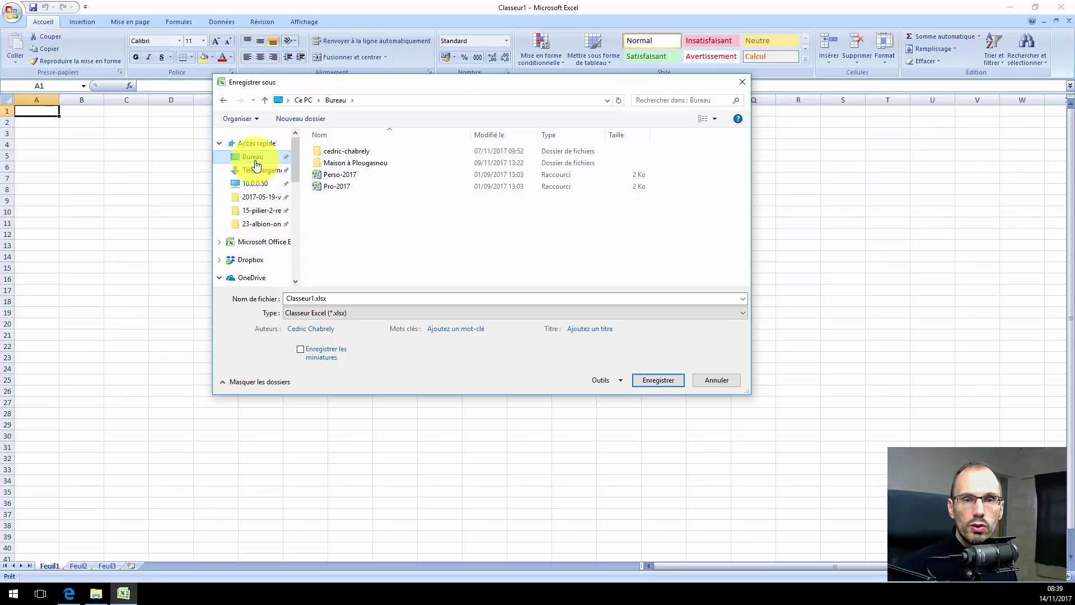
left_click(314, 299)
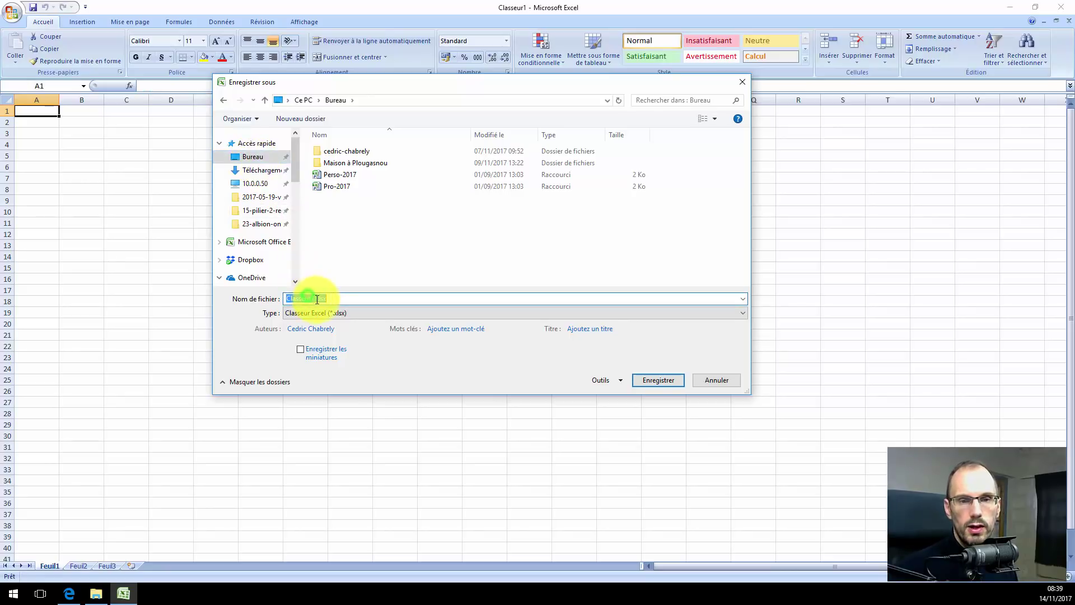
double_click(305, 298)
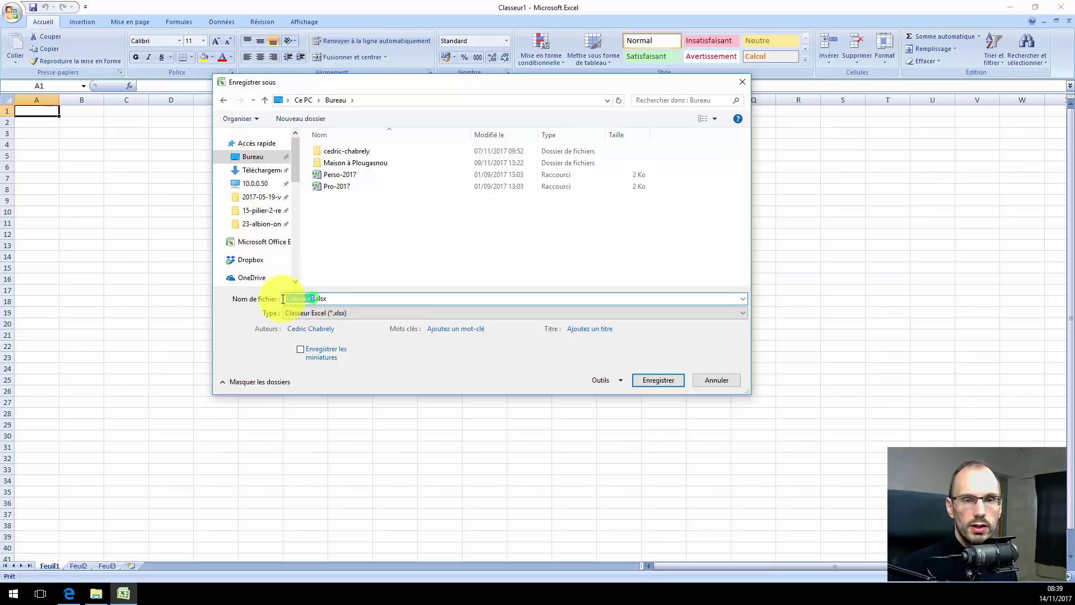
type("compta2017")
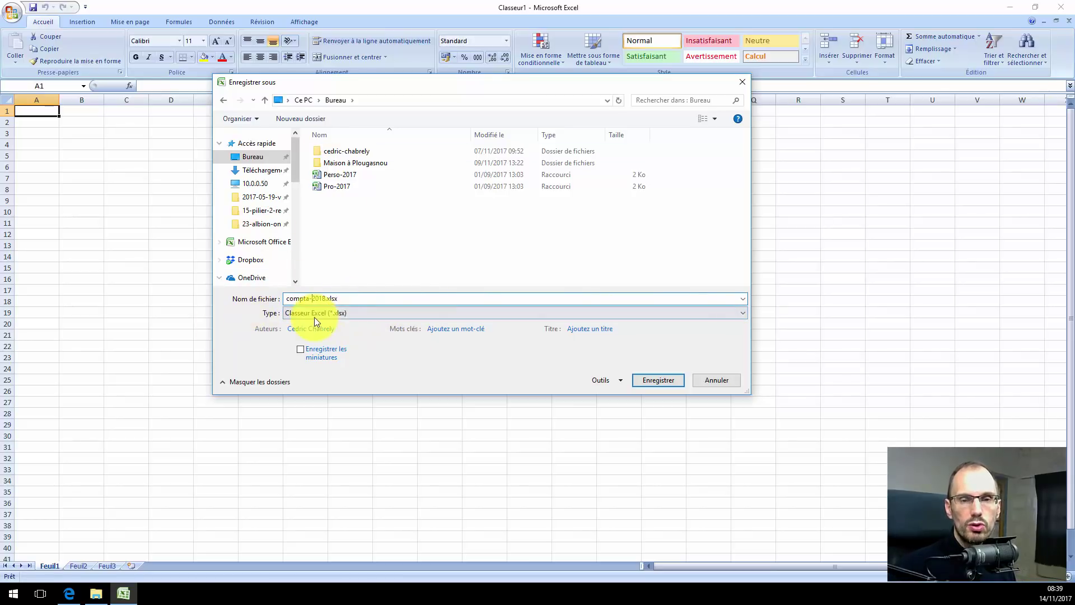
left_click(254, 159)
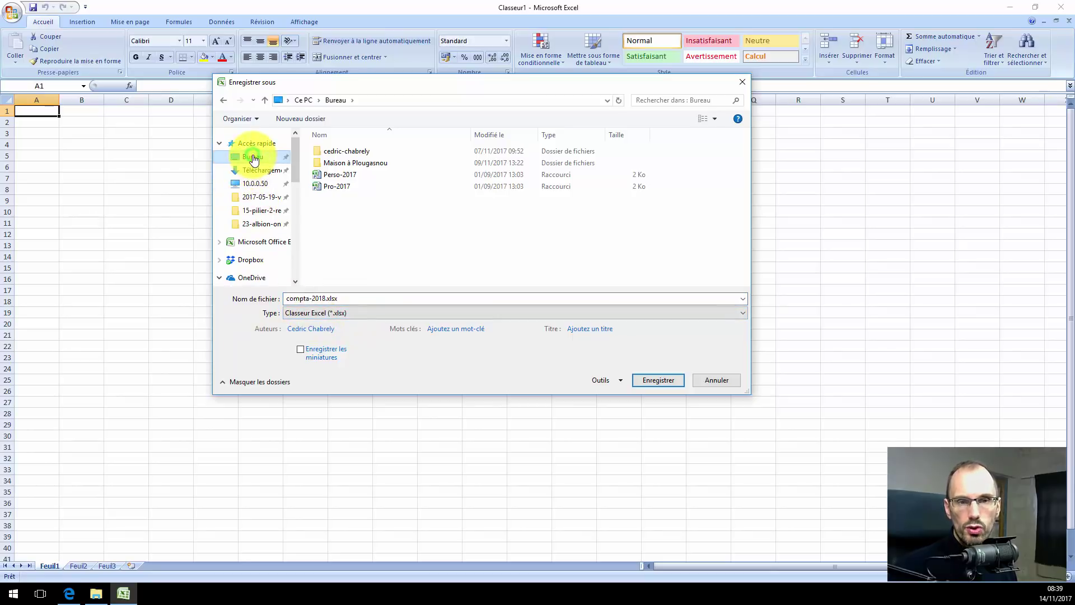
Save compta-2018.xlsx to the desktop and close Excel.
left_click(664, 380)
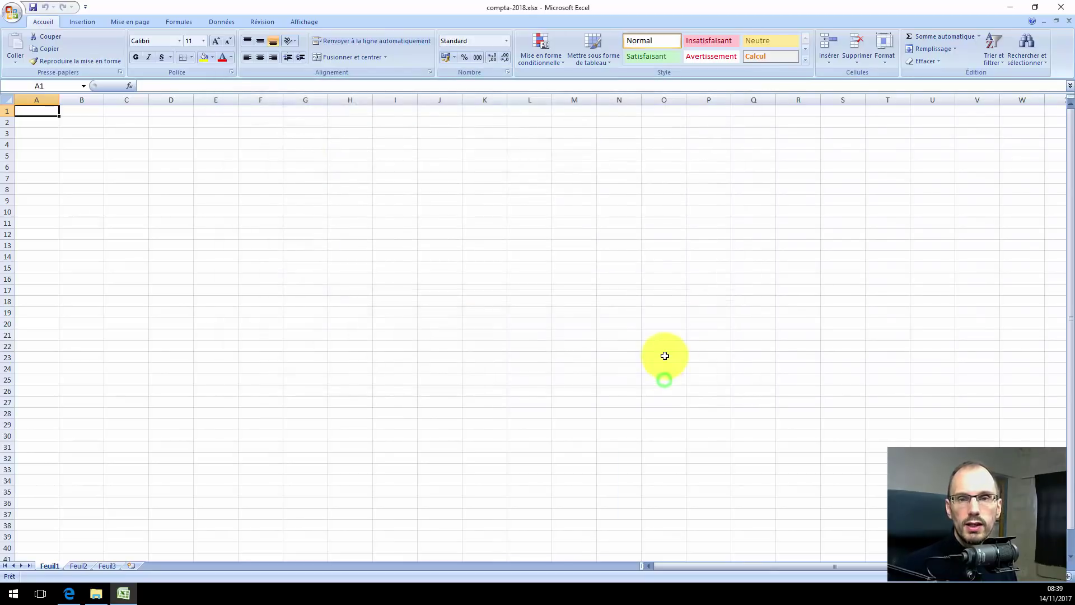
left_click(1063, 14)
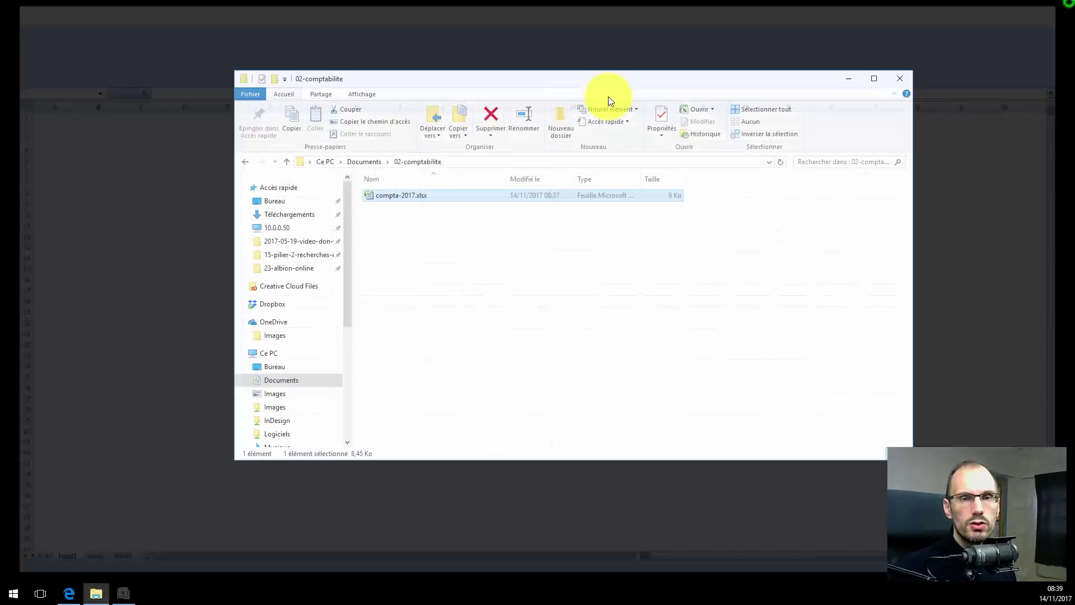
left_click(82, 130)
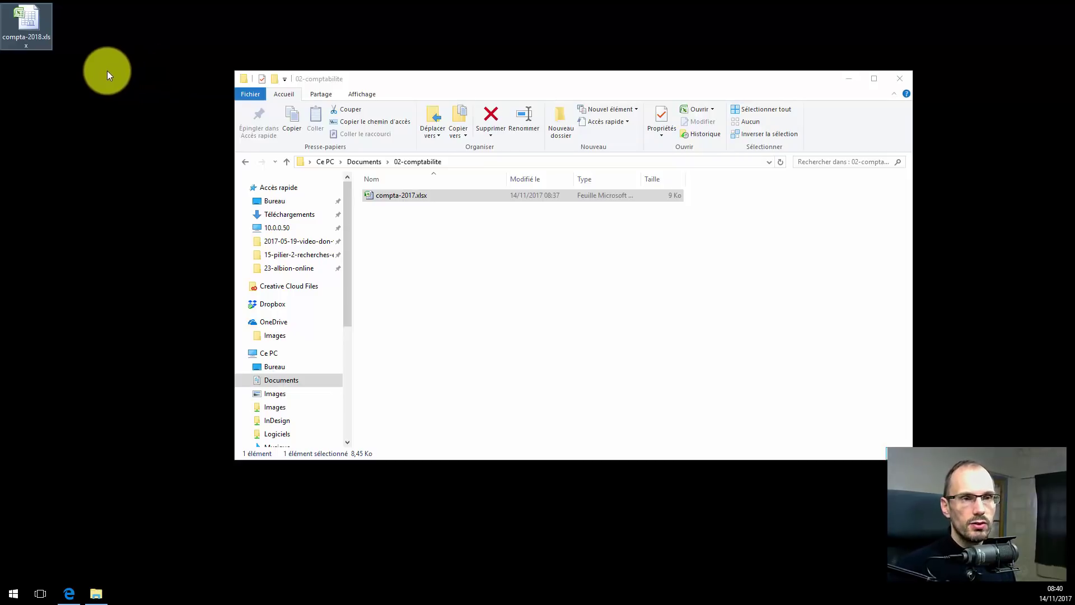
Move the compta-2018.xlsx desktop icon down and close the 02-comptabilite window.
left_click_drag(31, 29, 82, 86)
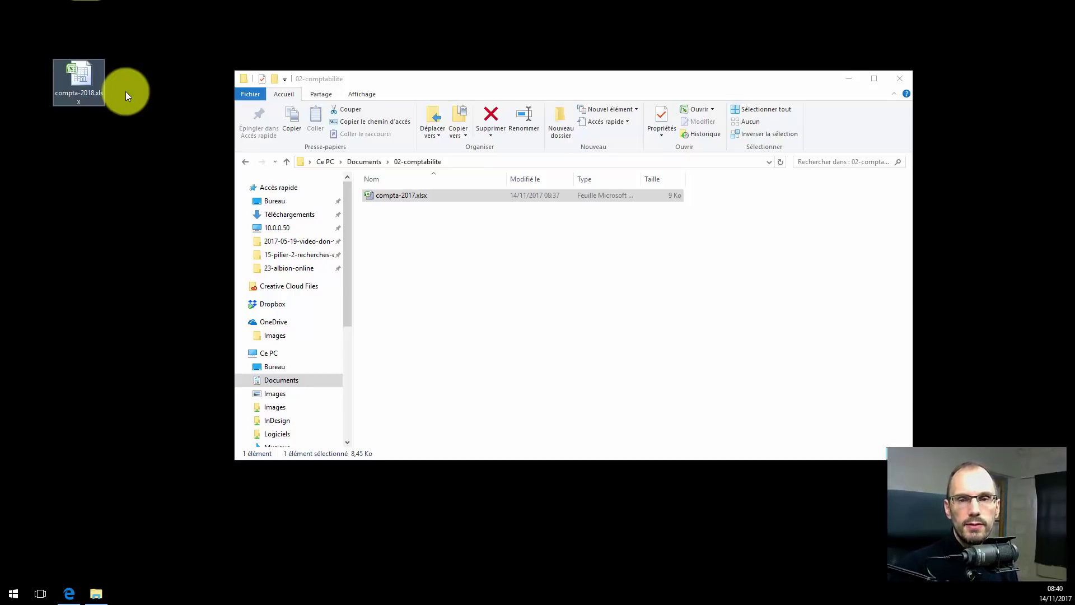
left_click(900, 78)
left_click(614, 127)
Reopen File Explorer with Win+E and navigate to Documents > 02-comptabilite.
key("super+e")
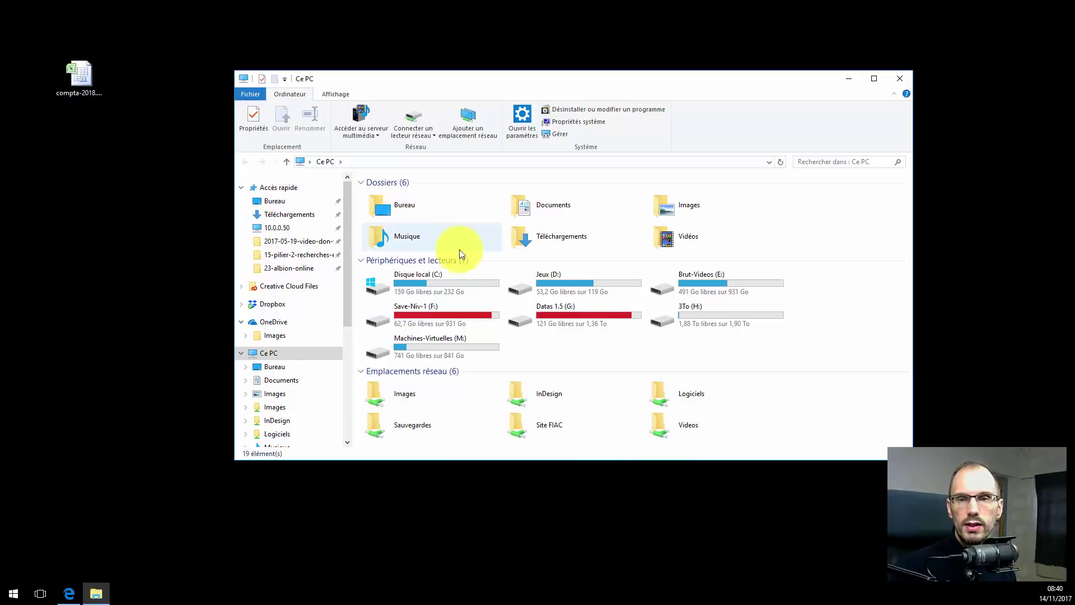
left_click(523, 211)
double_click(522, 210)
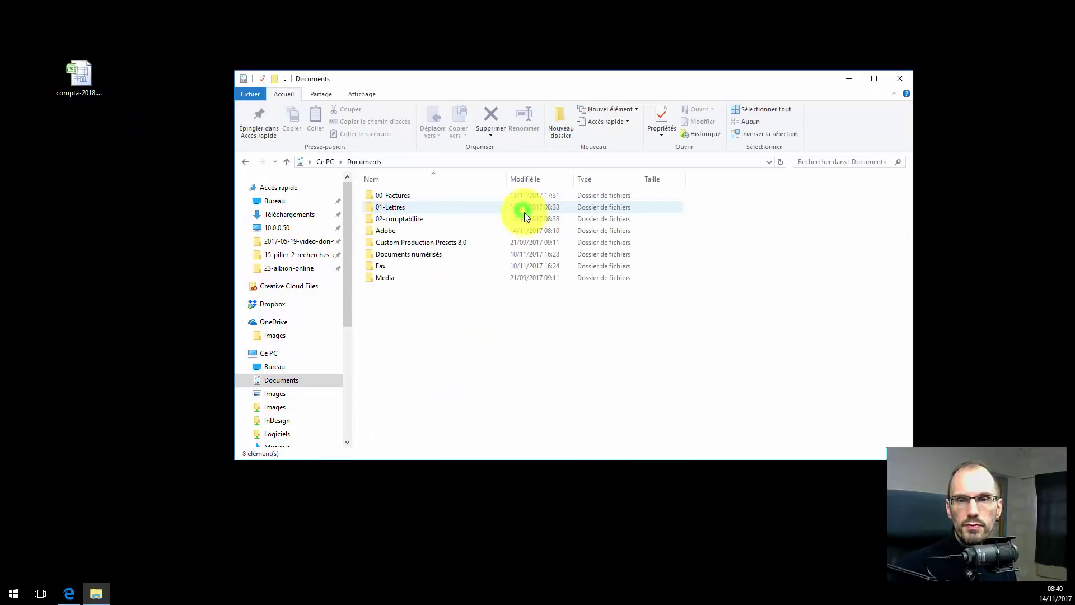
double_click(402, 221)
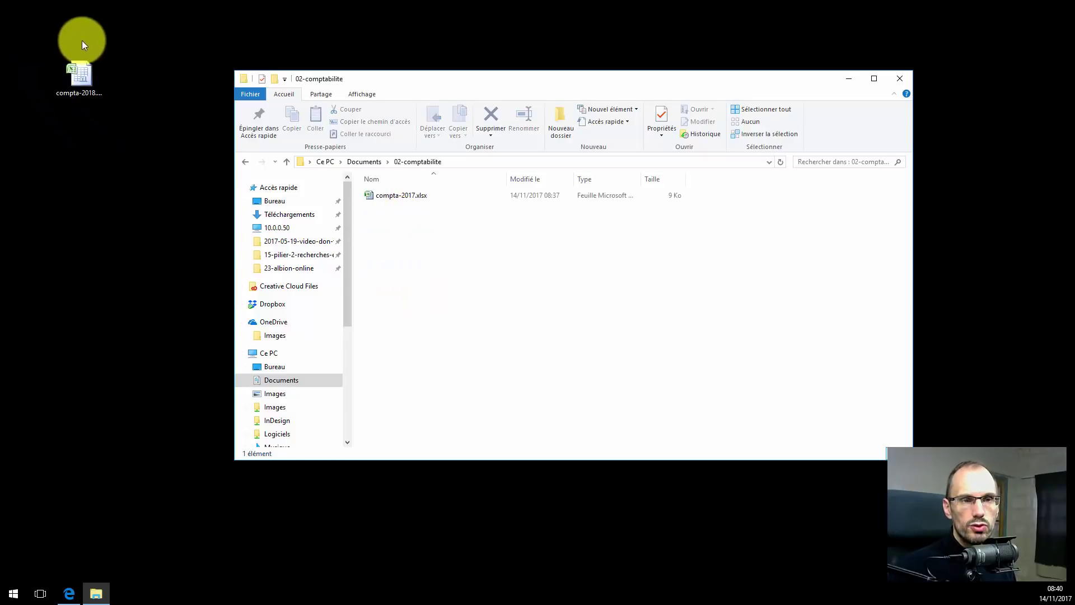
Move compta-2018.xlsx from the desktop into 02-comptabilite and close the folder window.
left_click_drag(79, 78, 394, 232)
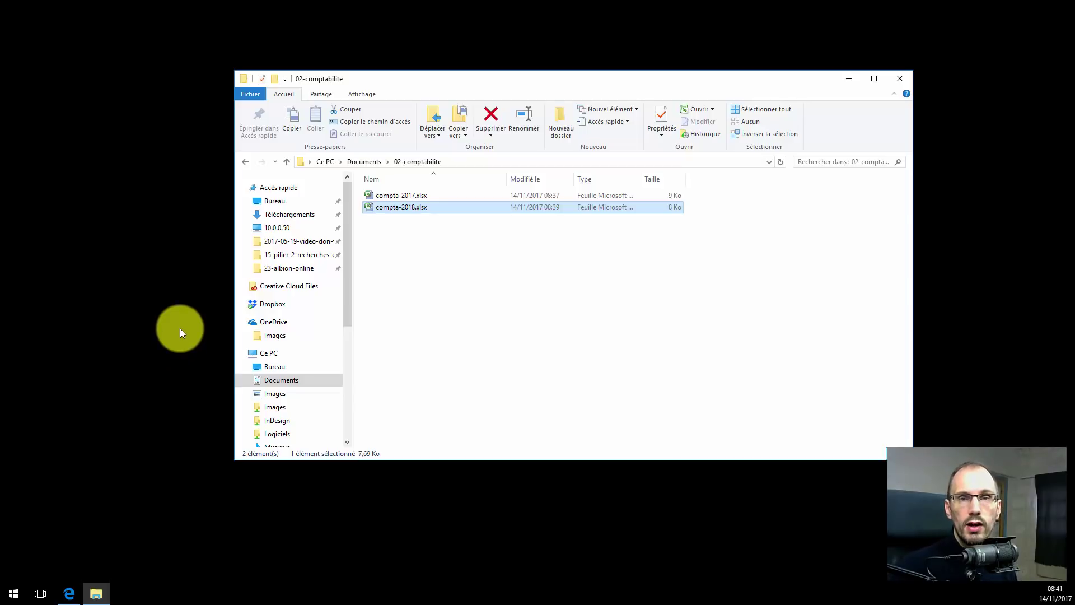
left_click(899, 77)
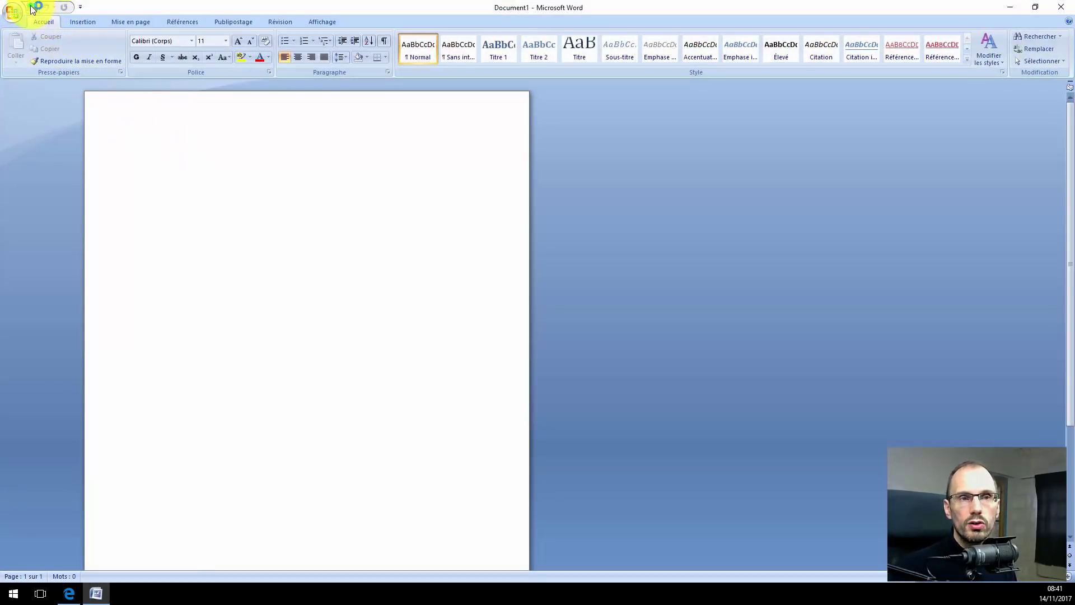
Open Save As for the blank Word document and browse to the Images folder.
left_click(33, 8)
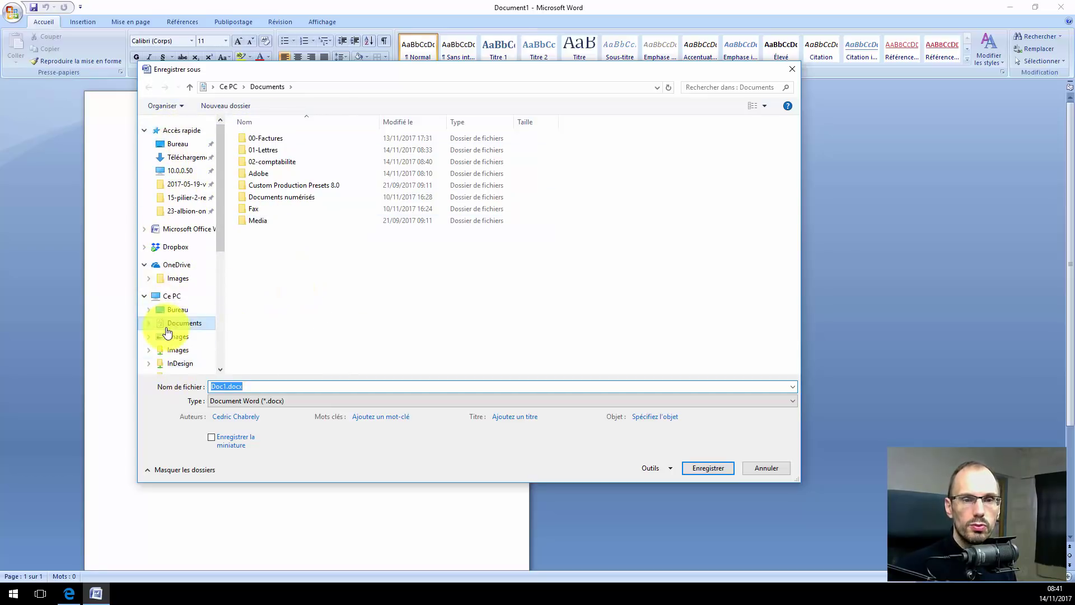
left_click_drag(224, 206, 177, 233)
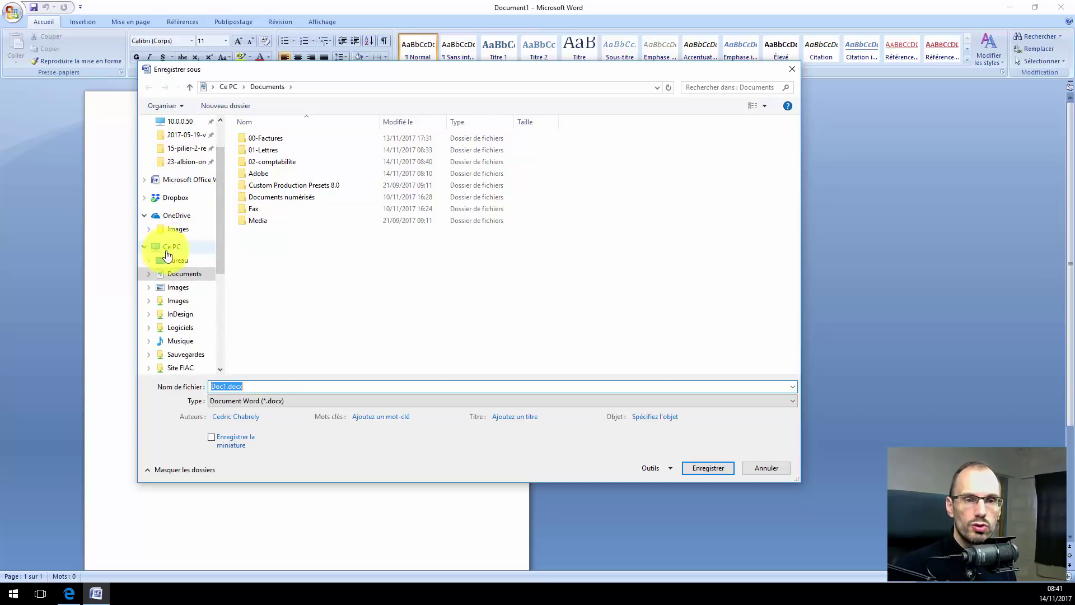
left_click(177, 286)
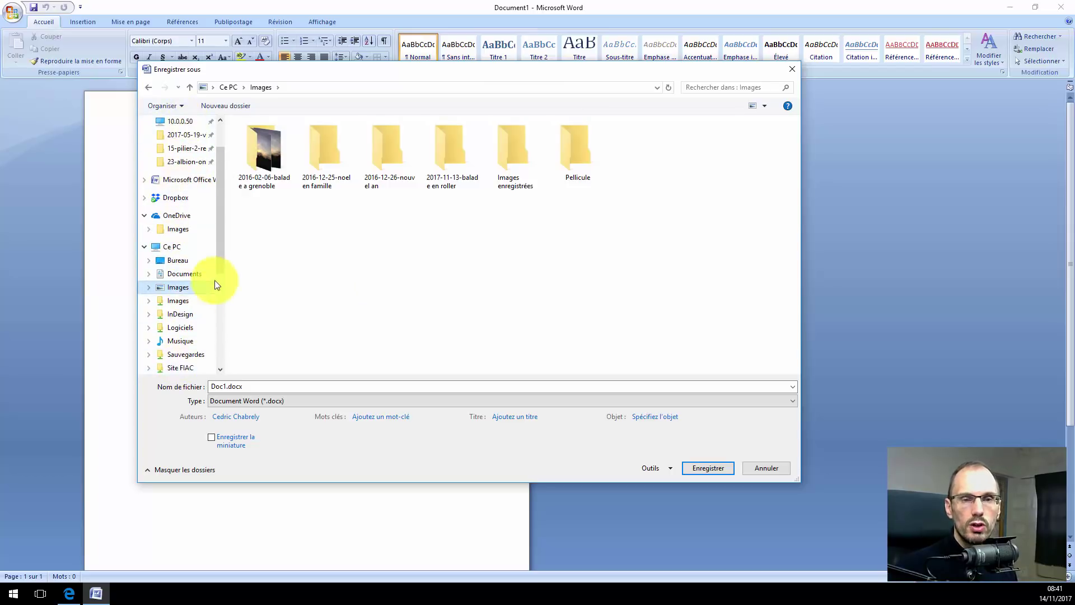
left_click_drag(221, 257, 249, 218)
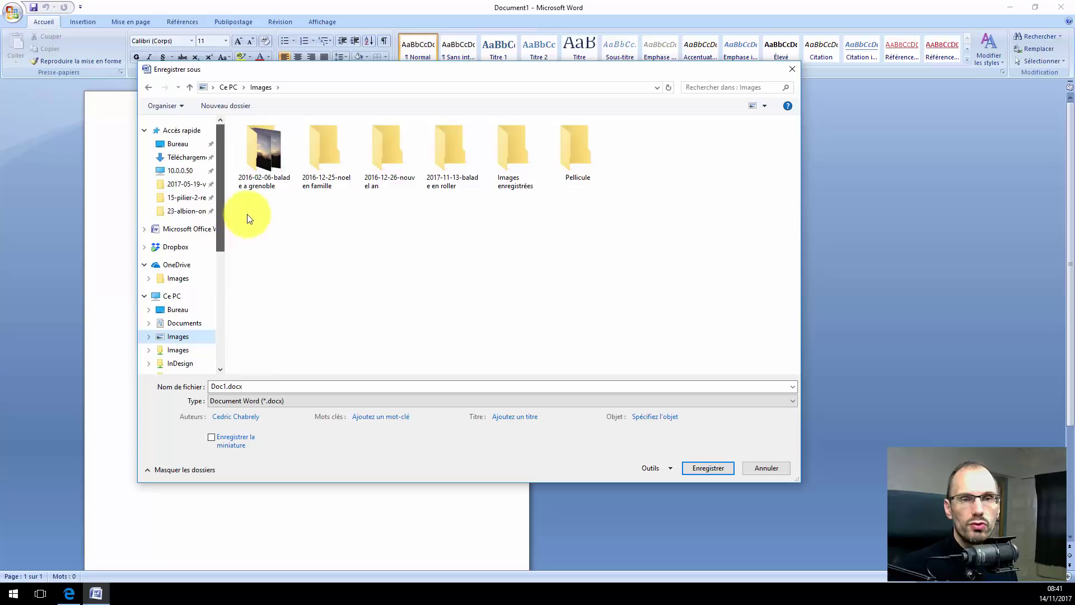
Collapse Accès rapide and OneDrive in the folder tree, leaving only Ce PC expanded.
left_click(144, 130)
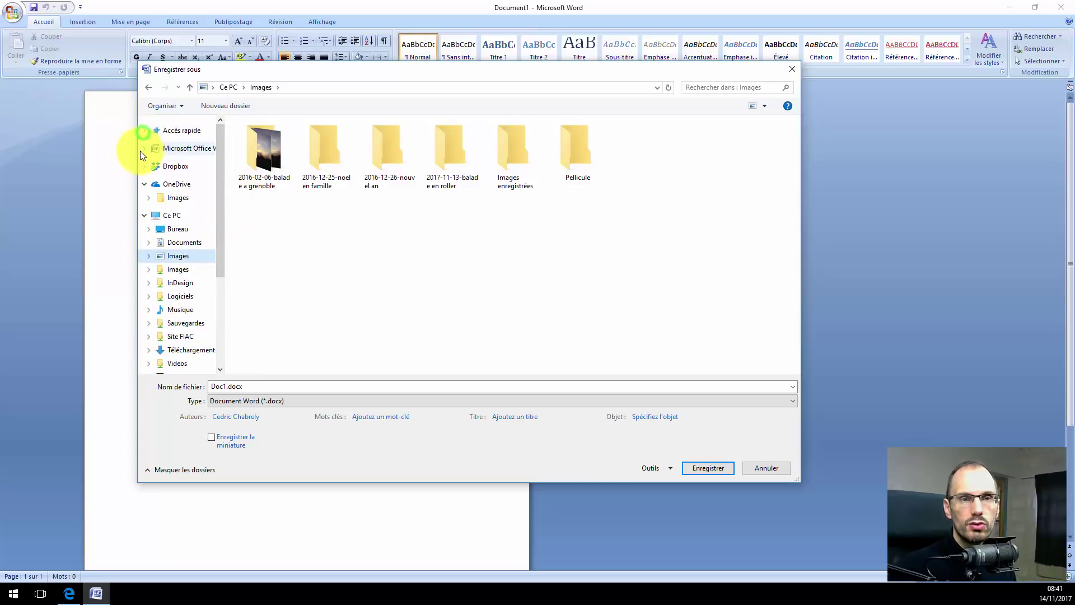
left_click(144, 185)
left_click(143, 204)
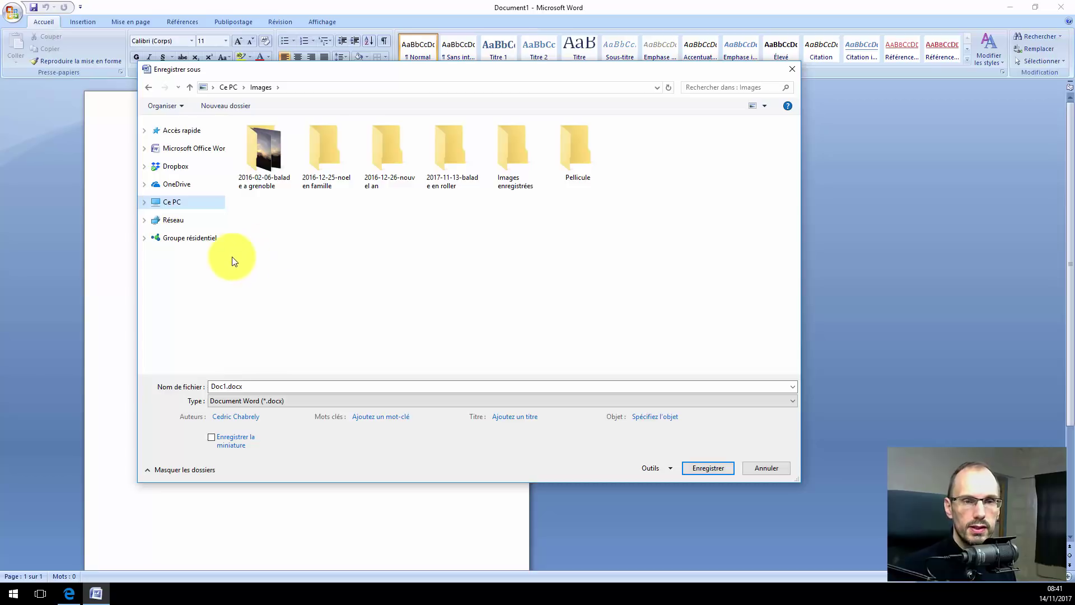
left_click(143, 204)
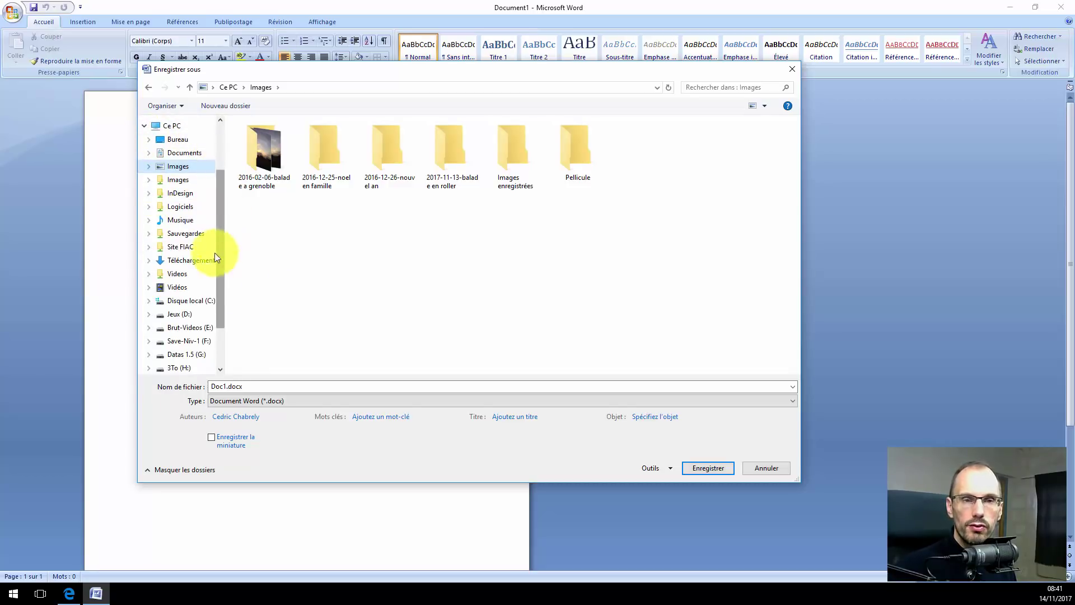
left_click(179, 154)
Browse the Images, Musique and Vidéos folders in Word's Save As dialog.
left_click(175, 167)
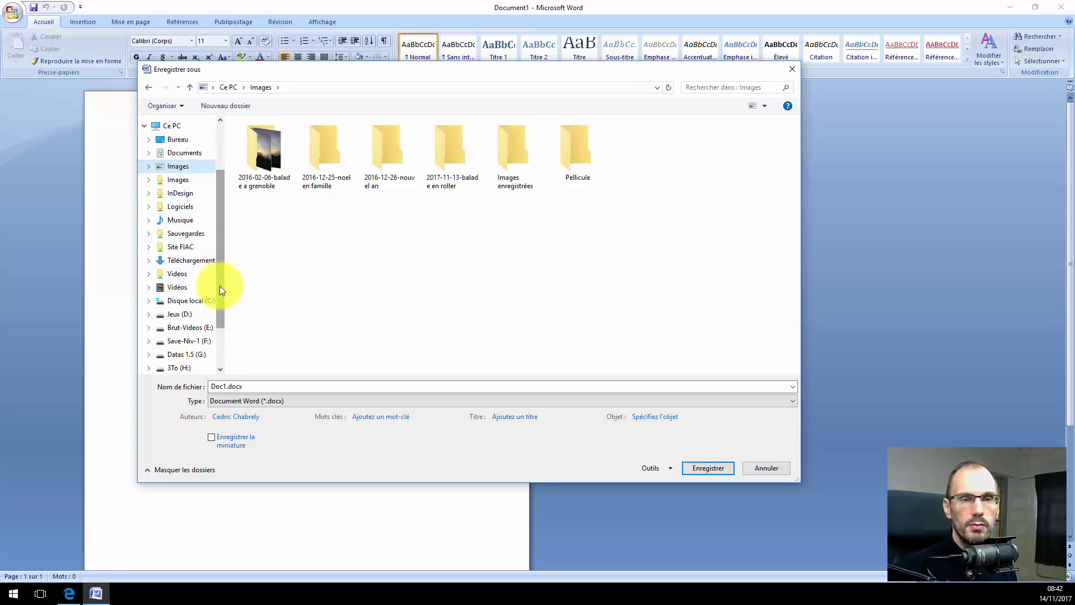
left_click(179, 220)
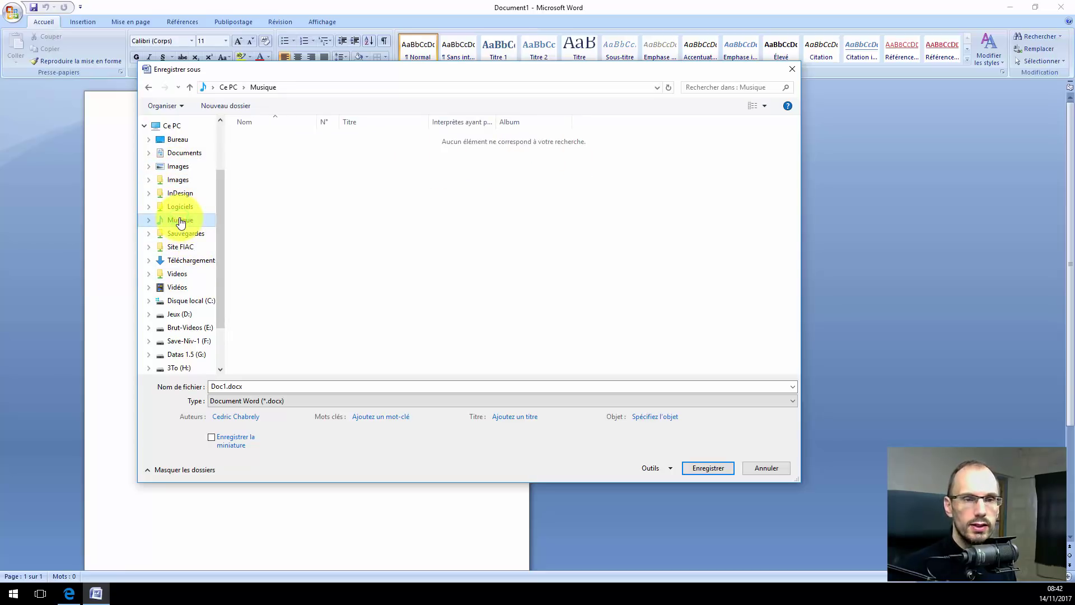
left_click(177, 287)
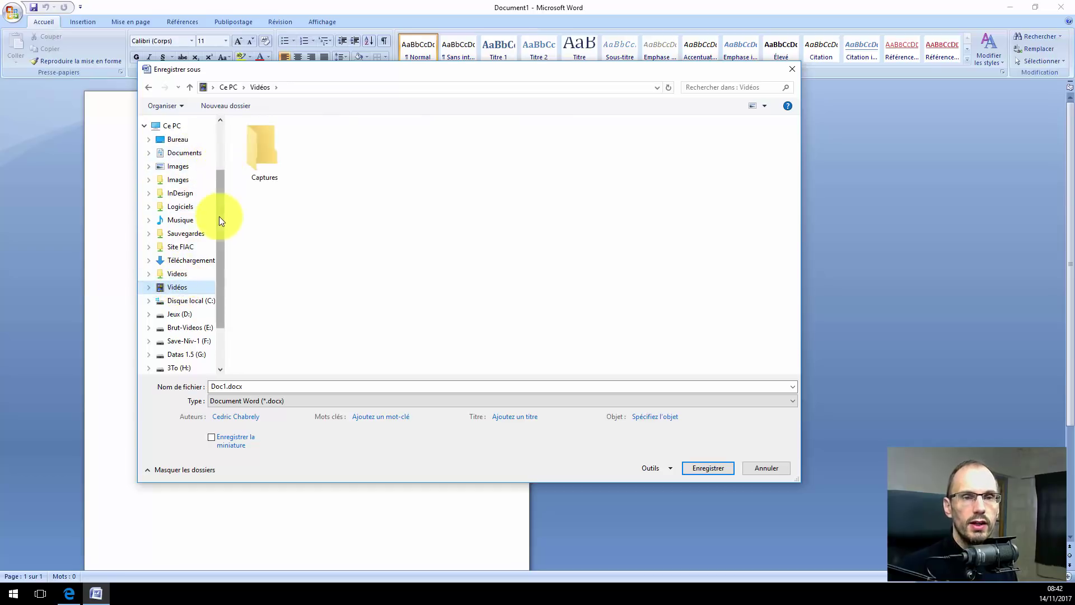
left_click(222, 197)
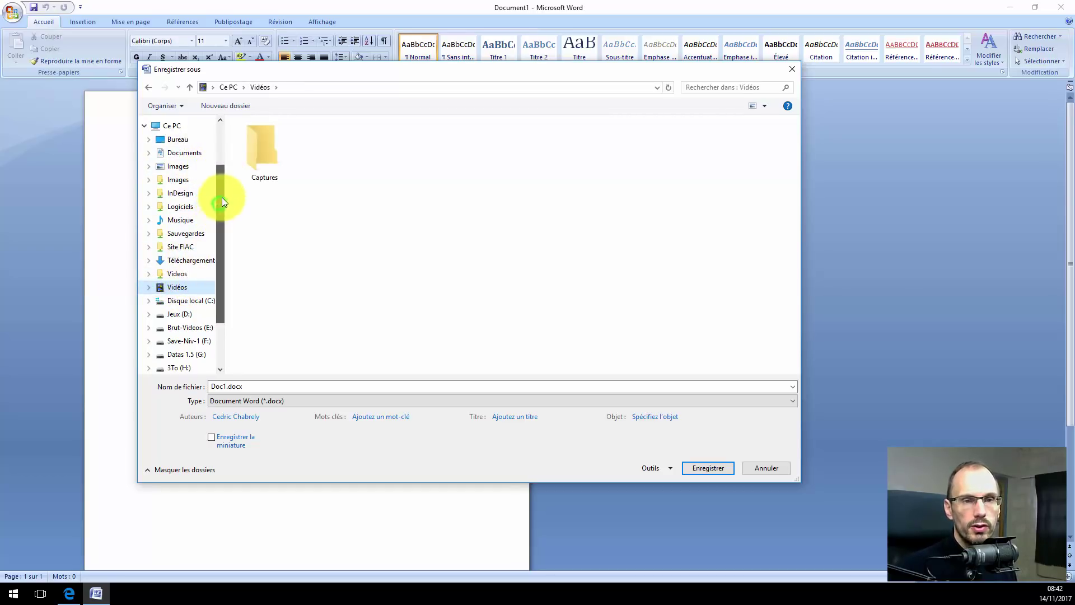
left_click_drag(221, 197, 227, 171)
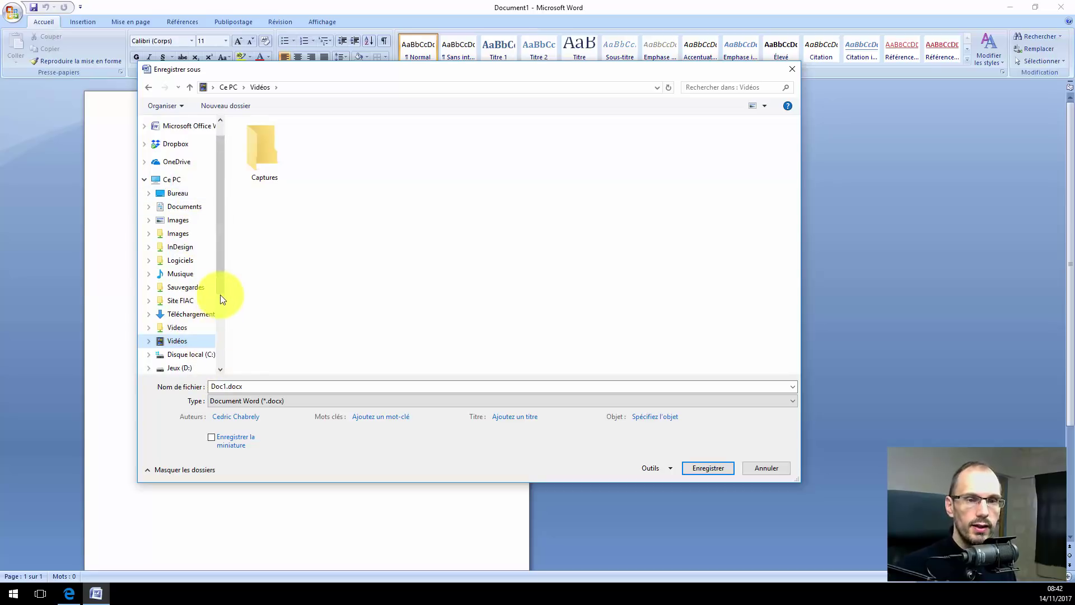
Look inside Documents and 02-comptabilite, then return to the Ce PC overview.
left_click(183, 208)
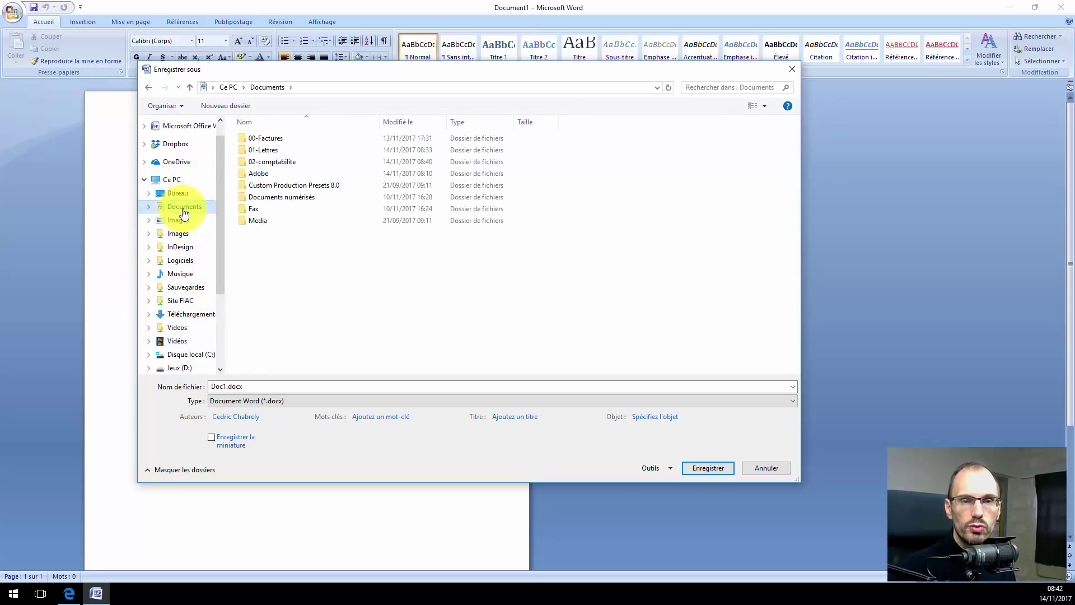
double_click(267, 162)
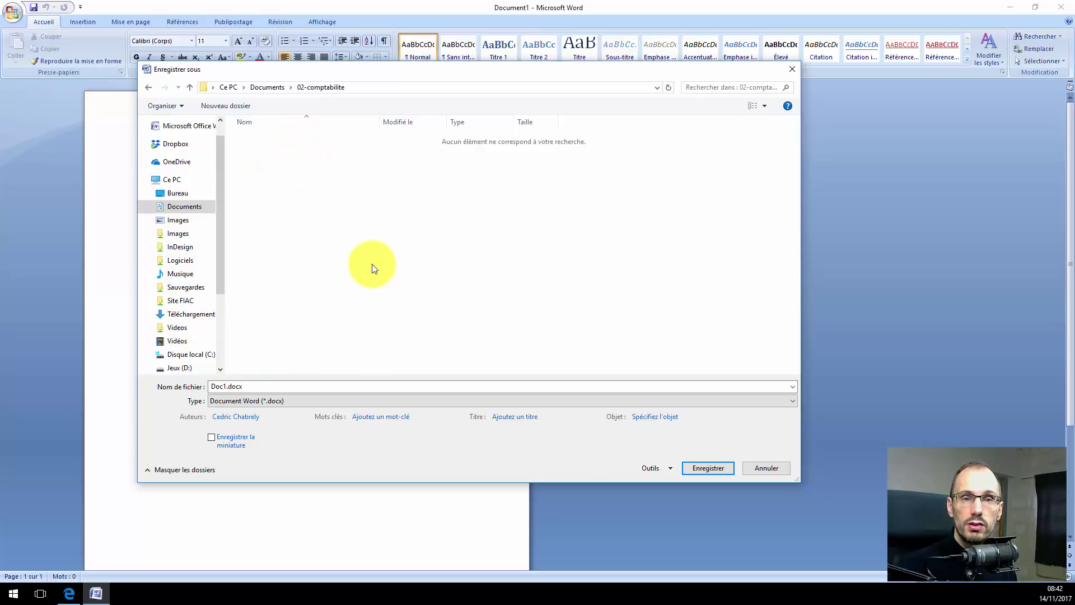
left_click(226, 88)
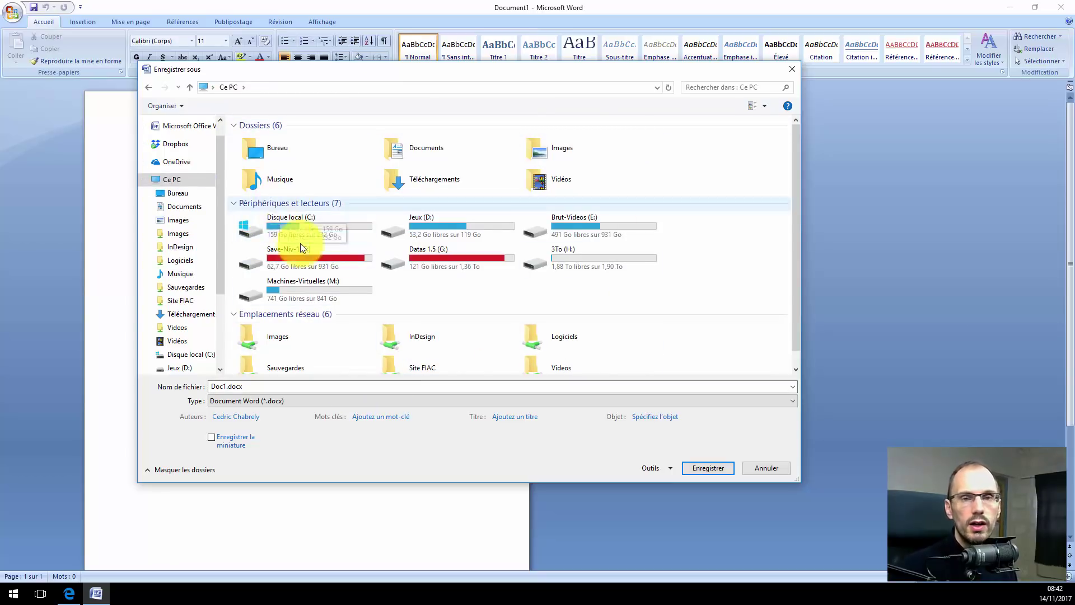
double_click(403, 147)
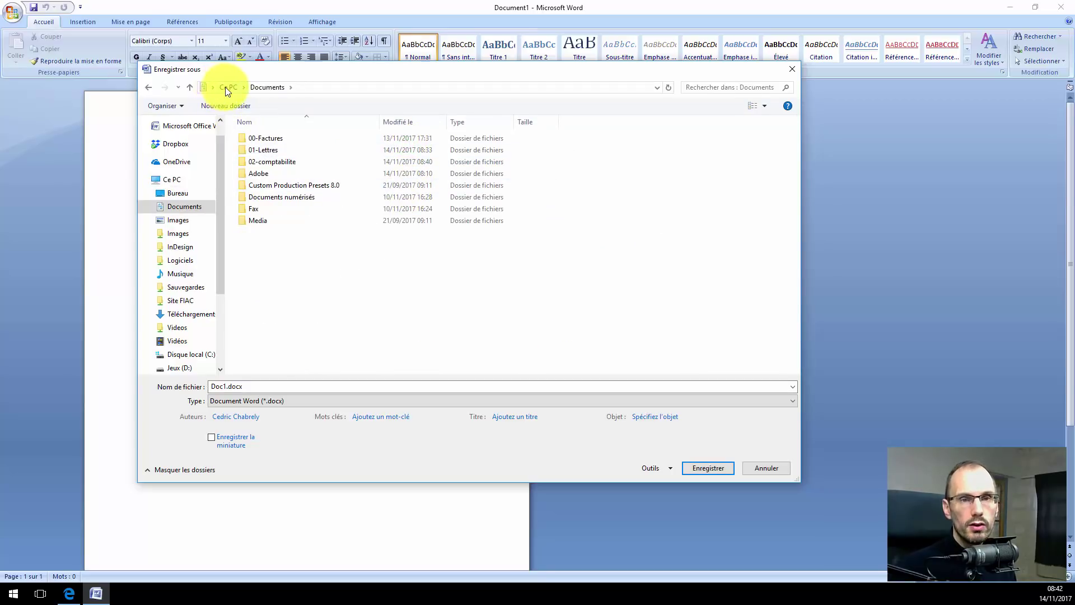
left_click(226, 87)
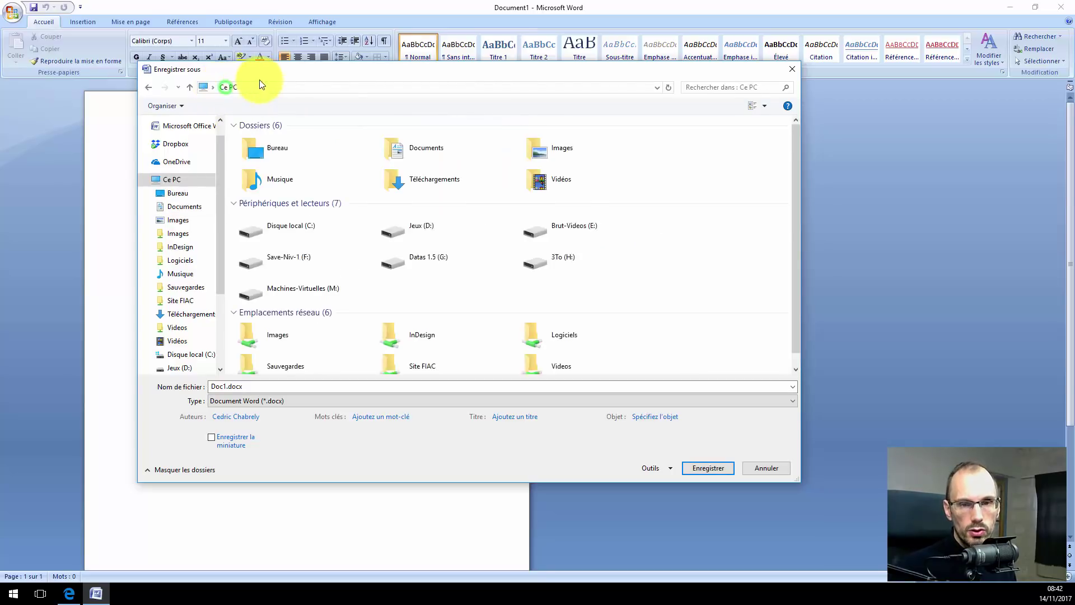
Navigate from drive C: via Utilisateurs and the user folder to Documents > 01-Lettres > EDF.
double_click(287, 223)
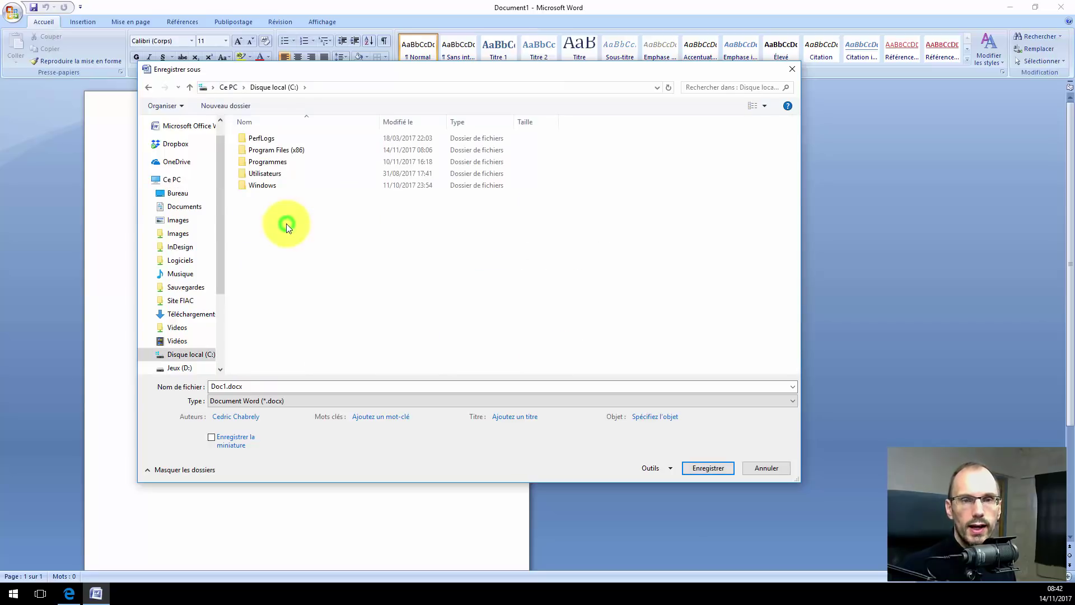
double_click(277, 172)
double_click(264, 138)
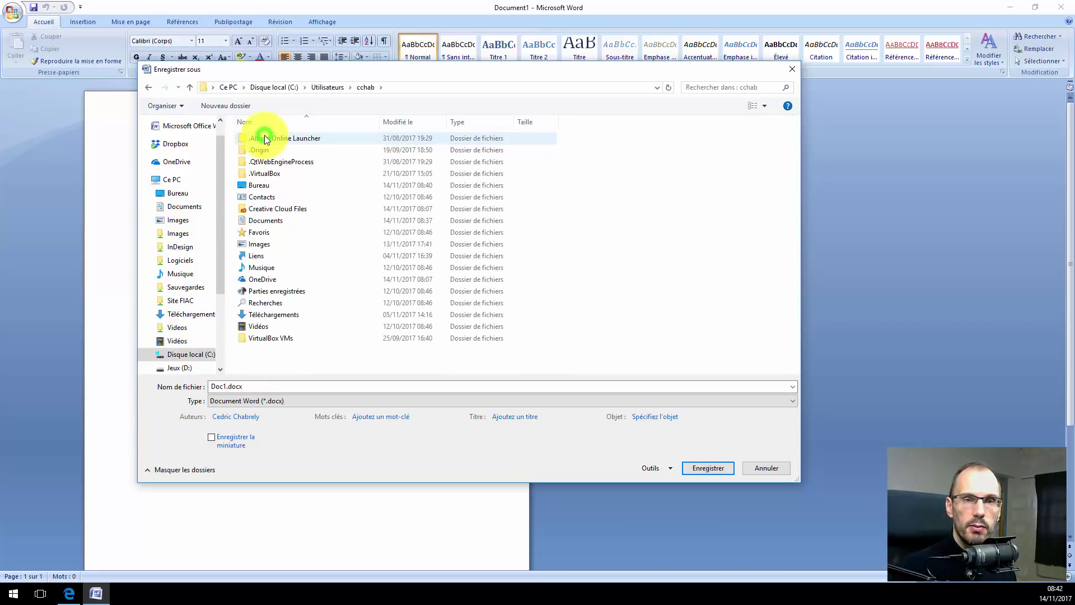
double_click(270, 222)
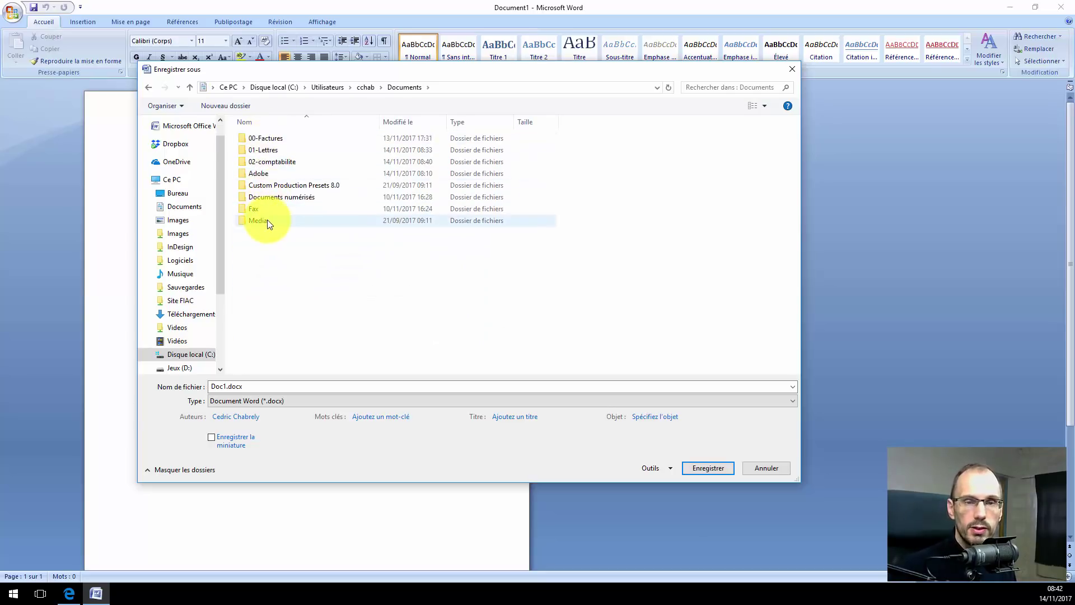
double_click(268, 152)
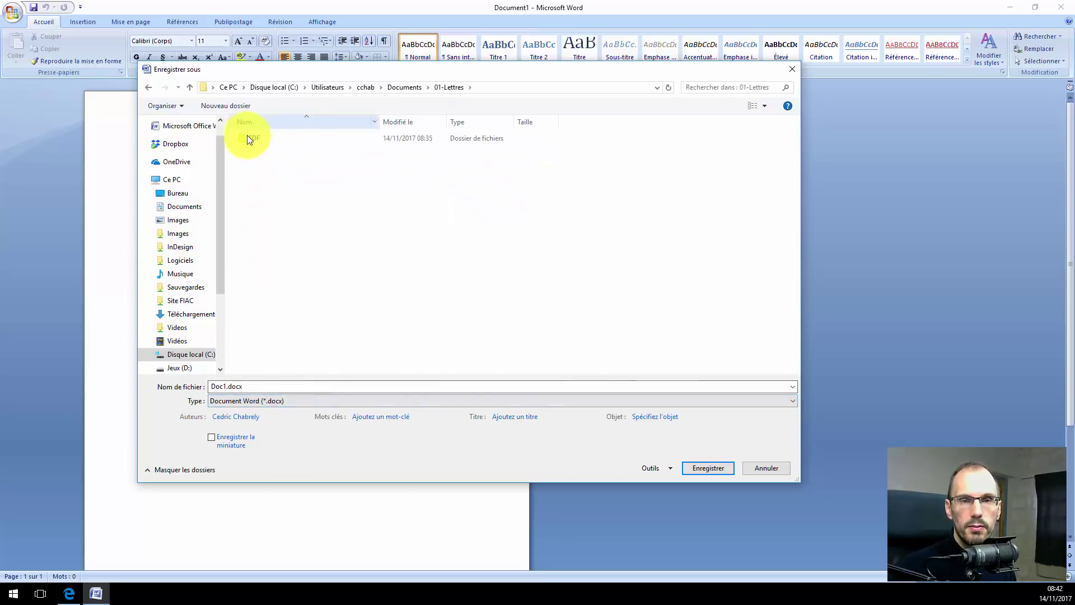
double_click(247, 139)
left_click(226, 386)
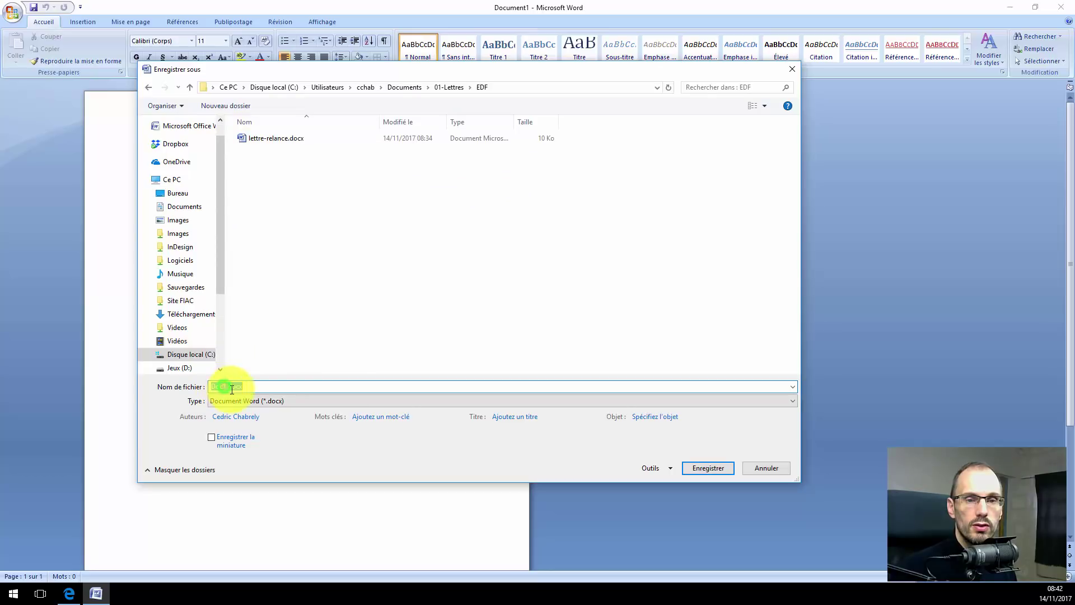
Save the new document as 'demande de remboursement' and quit Word.
left_click_drag(225, 386, 211, 385)
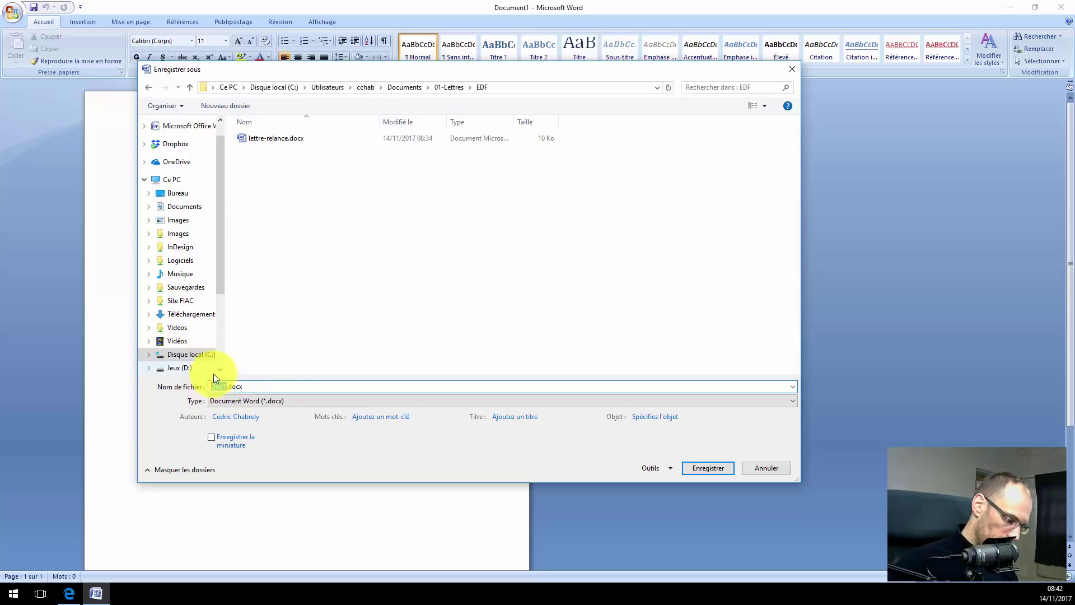
type("dem")
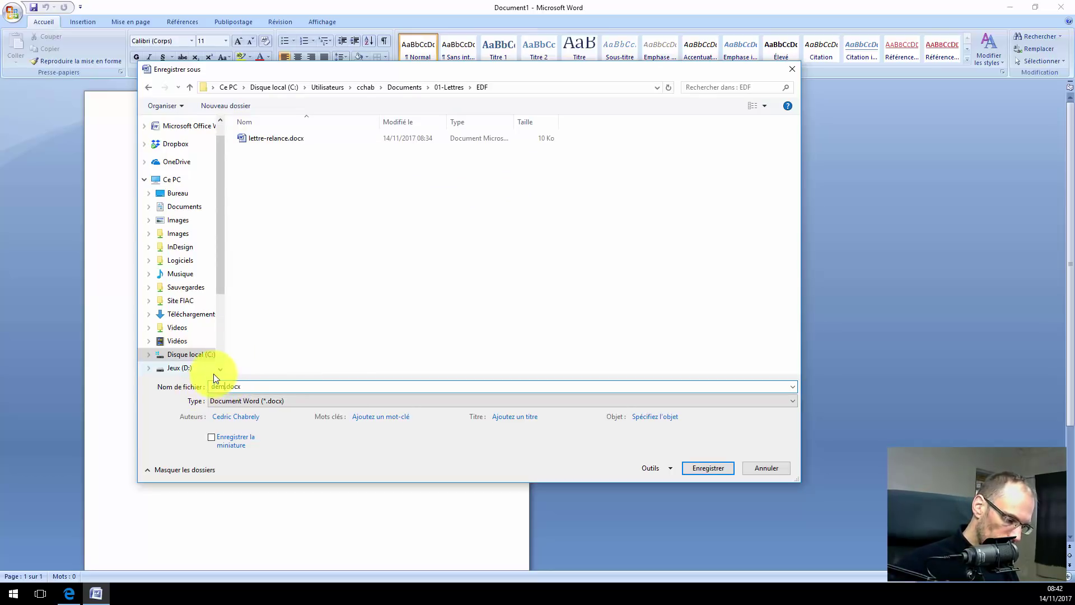
type("ande de re")
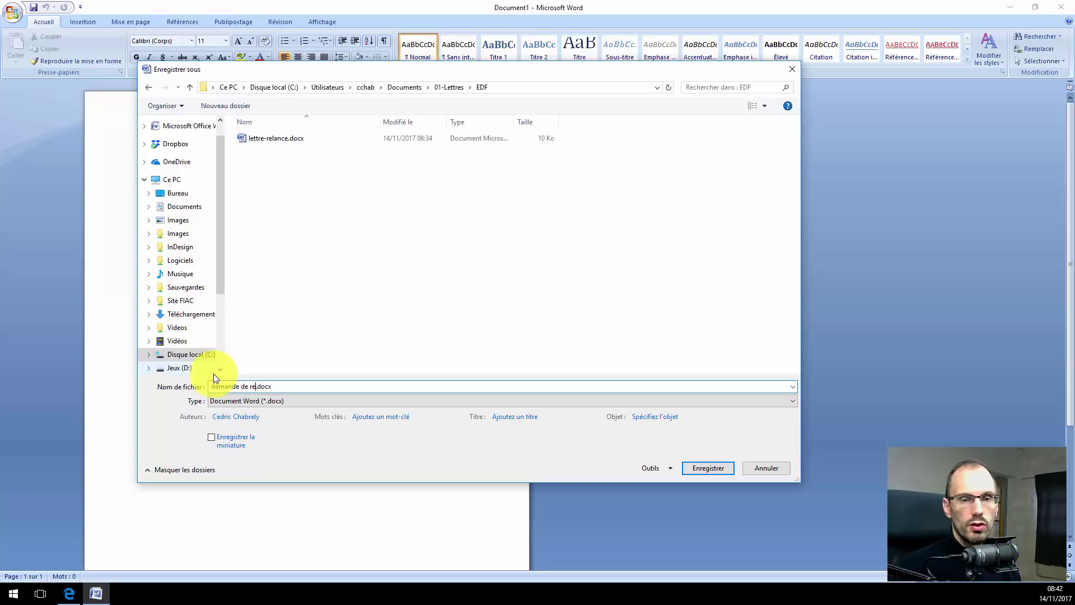
type("mbourseme")
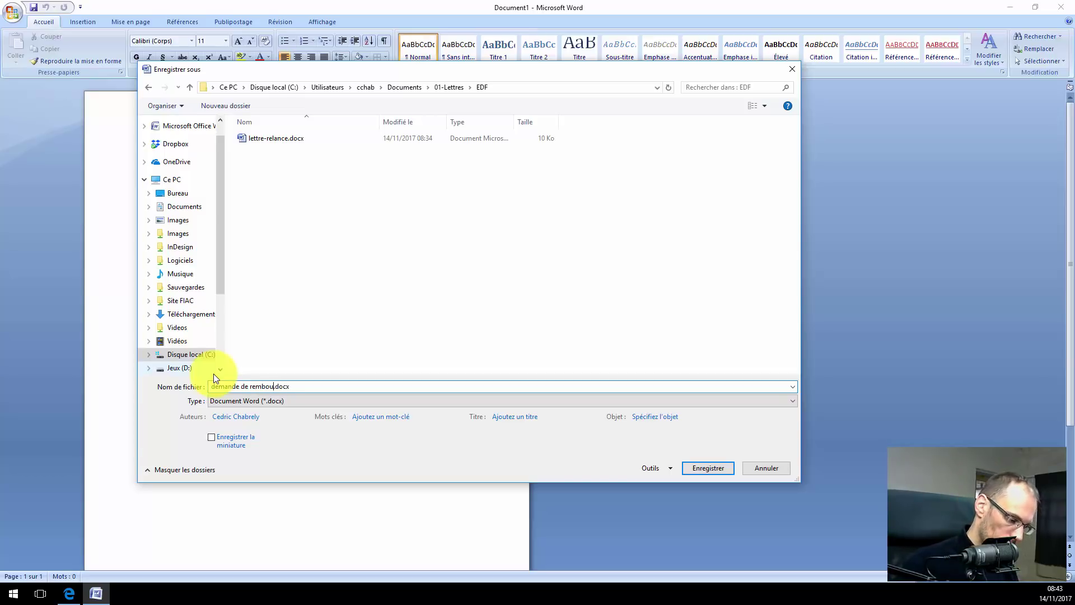
type("nt")
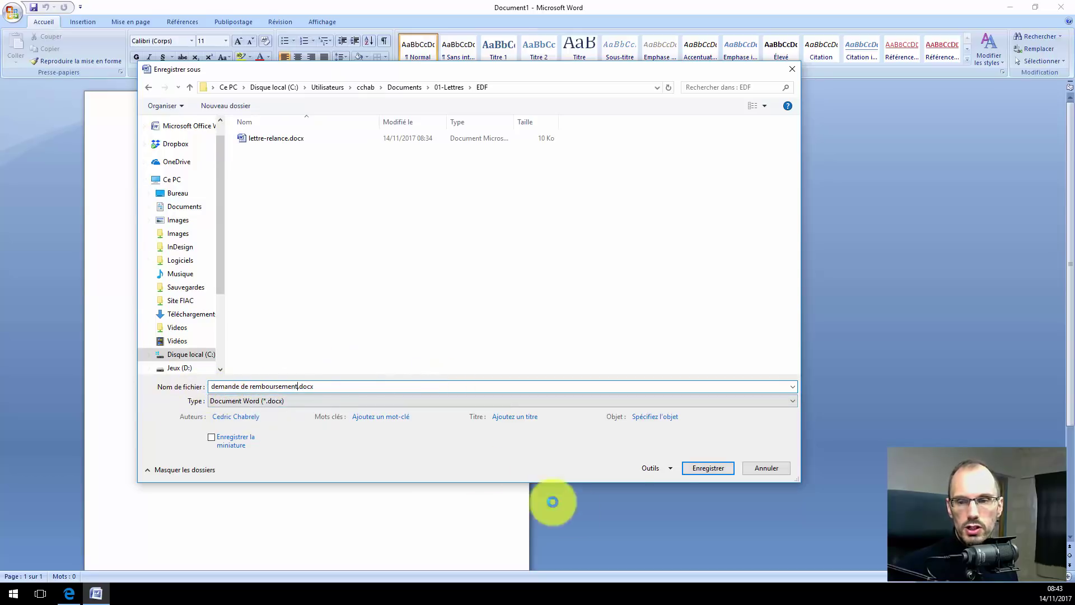
left_click(699, 468)
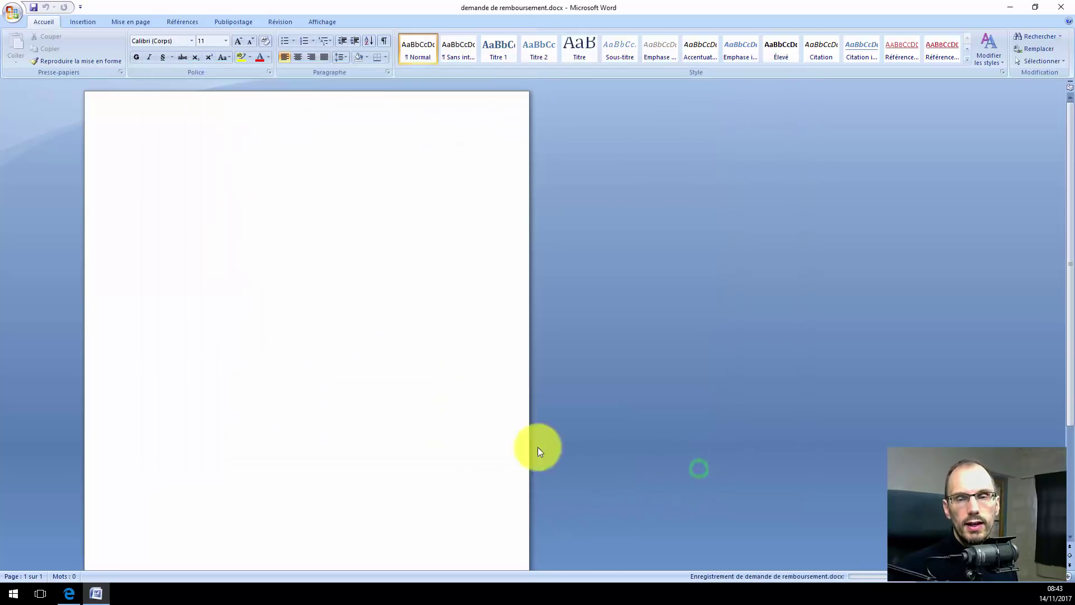
left_click(1066, 6)
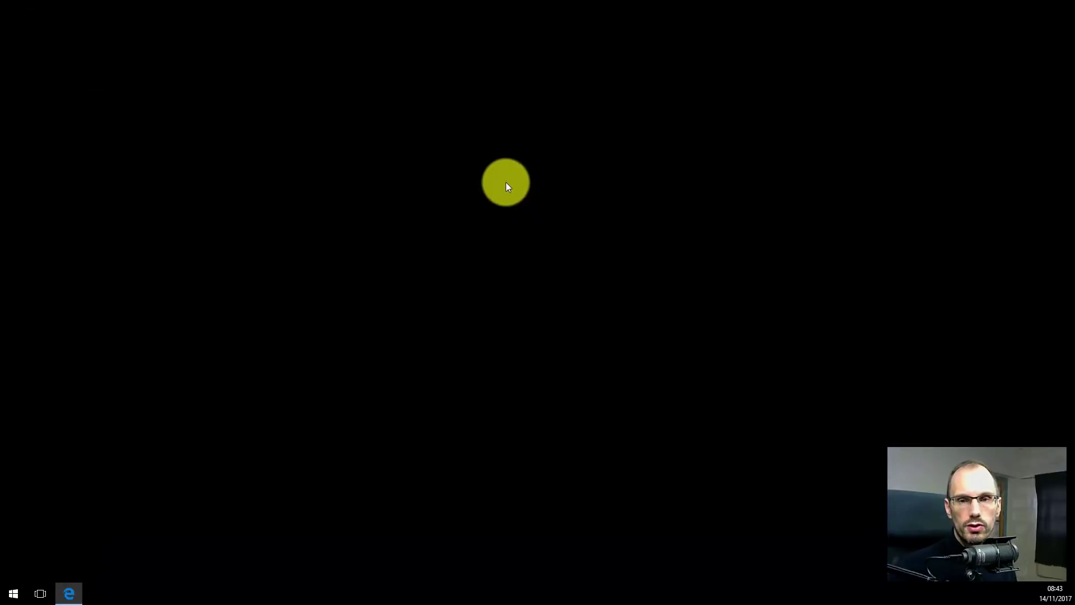
Confirm the file is in Documents > 01-Lettres > EDF, then close File Explorer.
key("super+e")
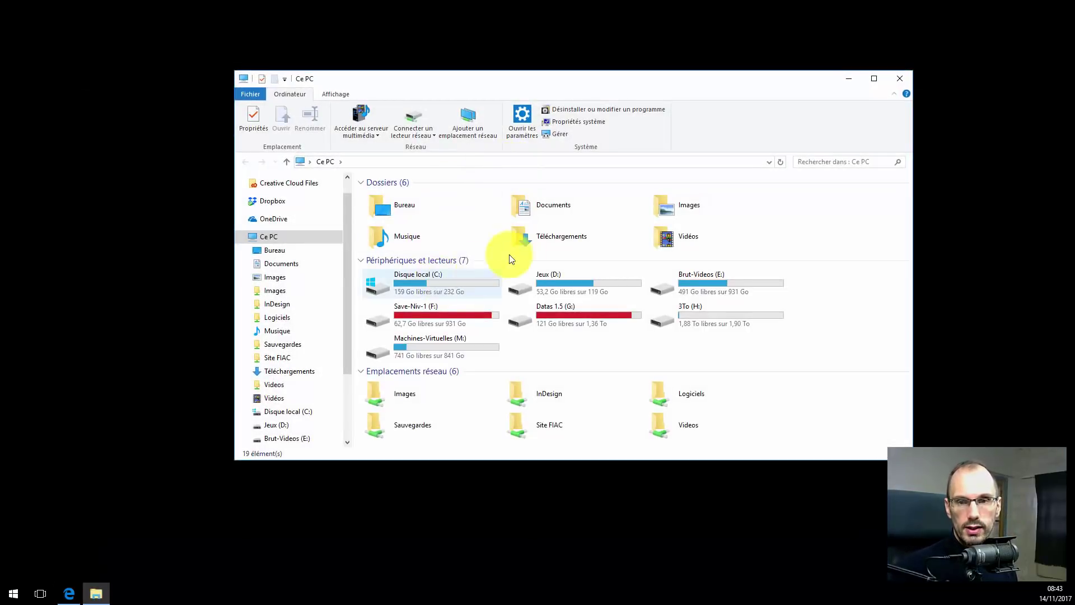
double_click(525, 206)
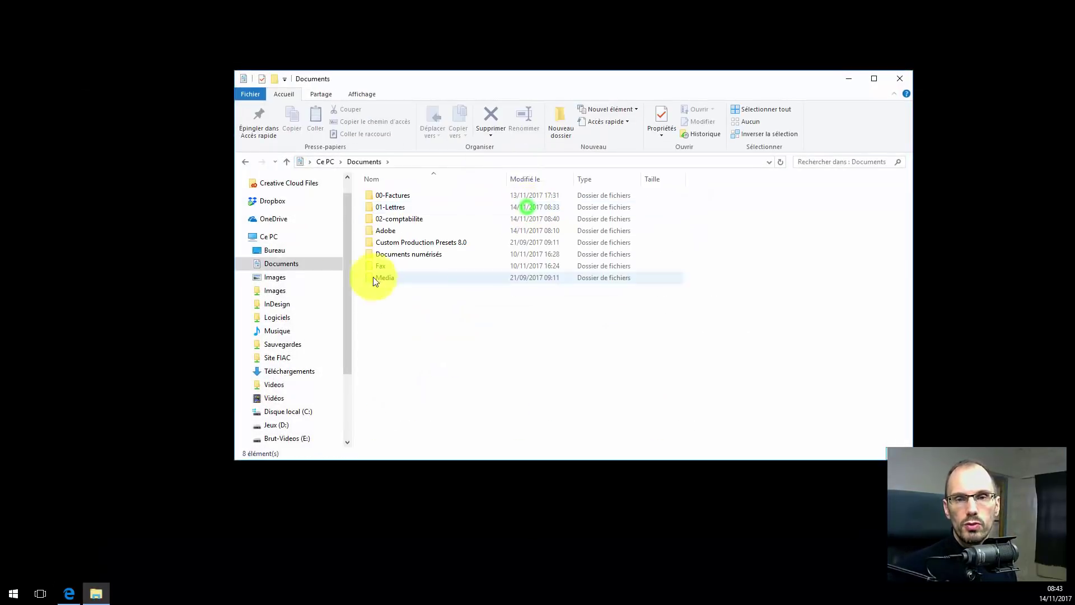
double_click(385, 206)
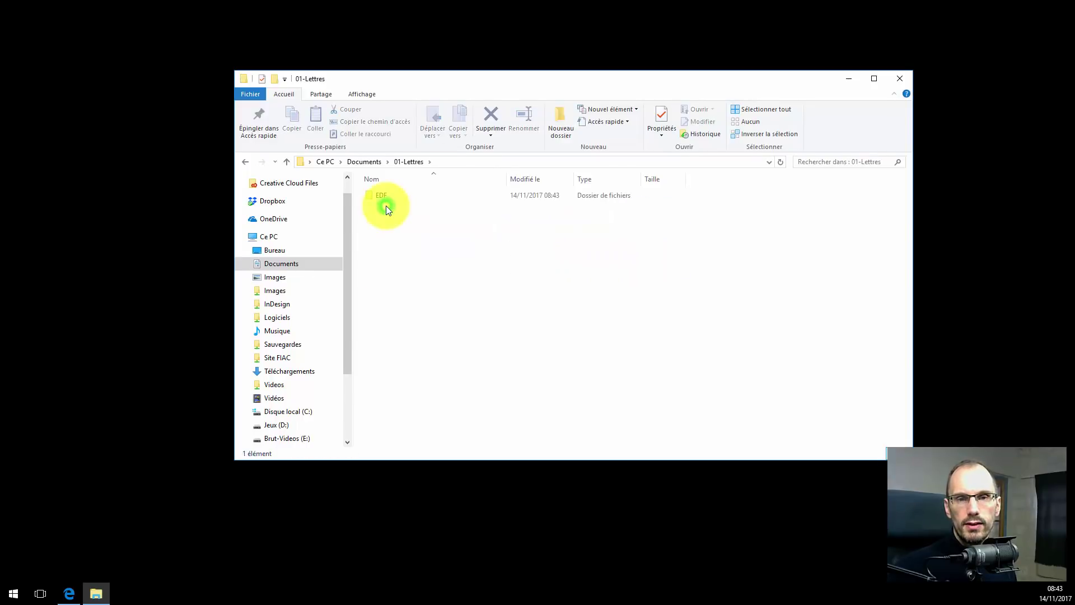
double_click(381, 196)
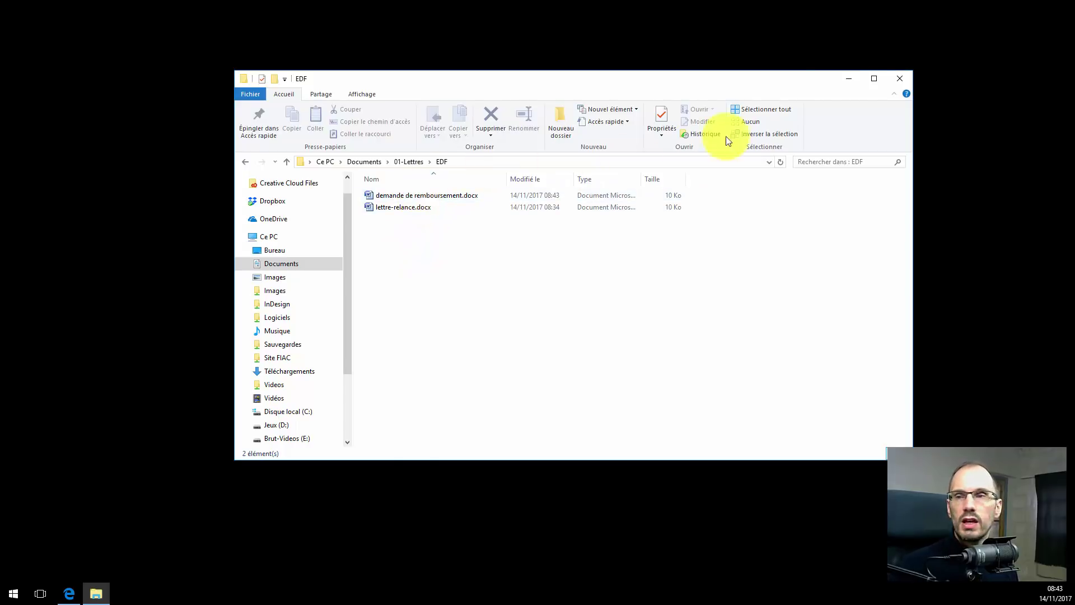
left_click(901, 83)
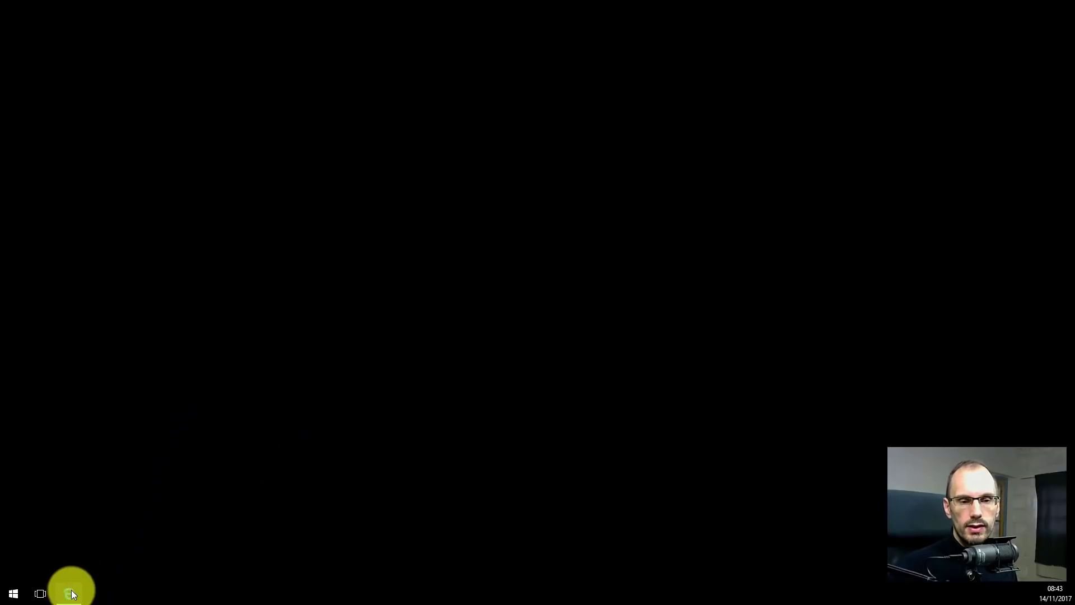
Restore the FIAC site in Edge and scroll the 'Je gère maintenant mes photos' page to its fiche pratique.
mouse_move(74, 588)
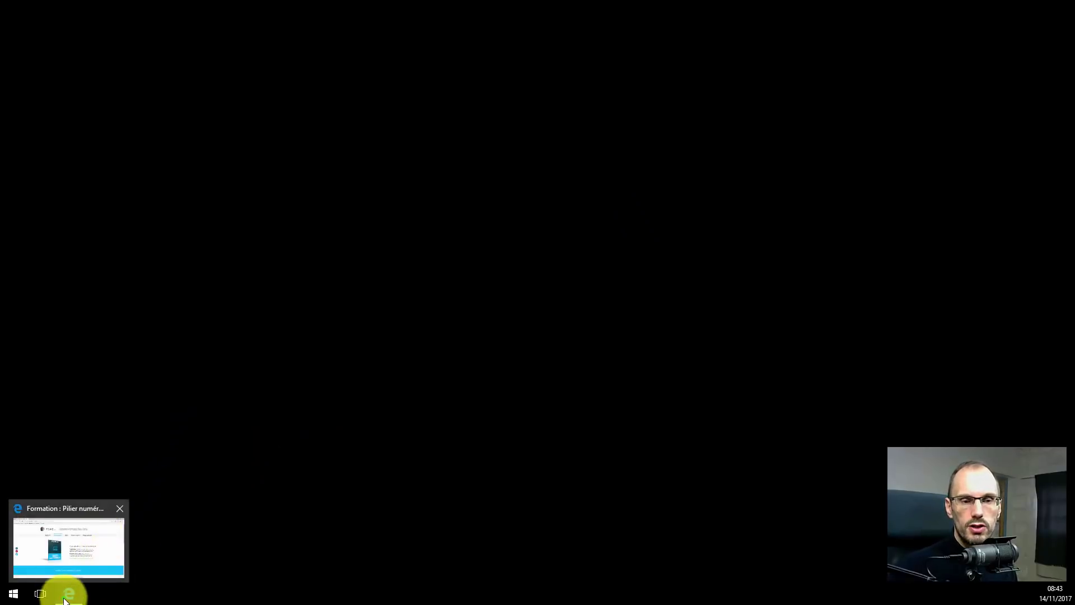
left_click(98, 537)
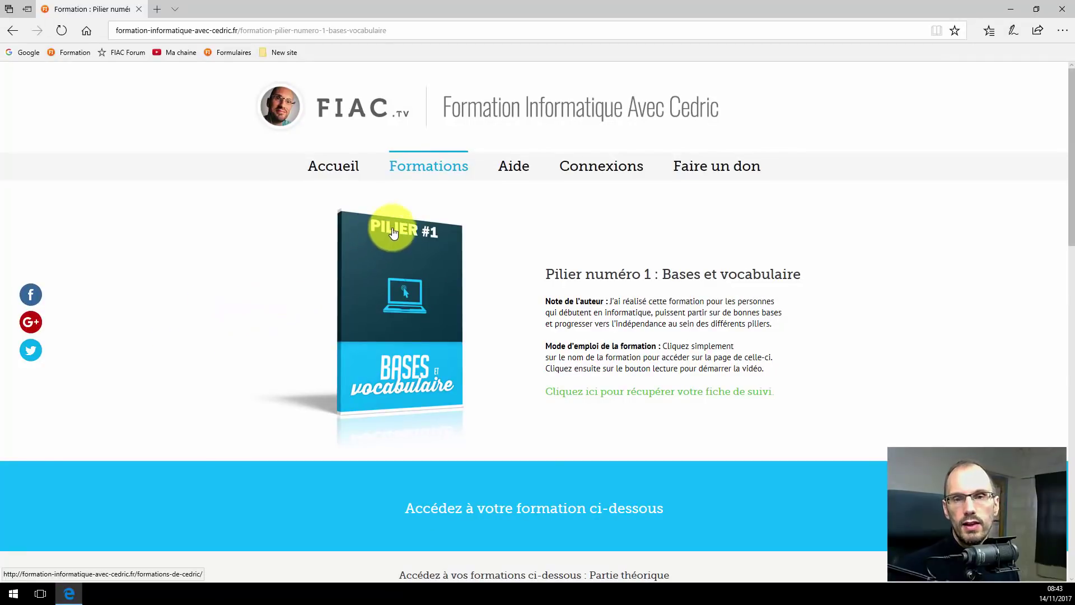
mouse_move(417, 163)
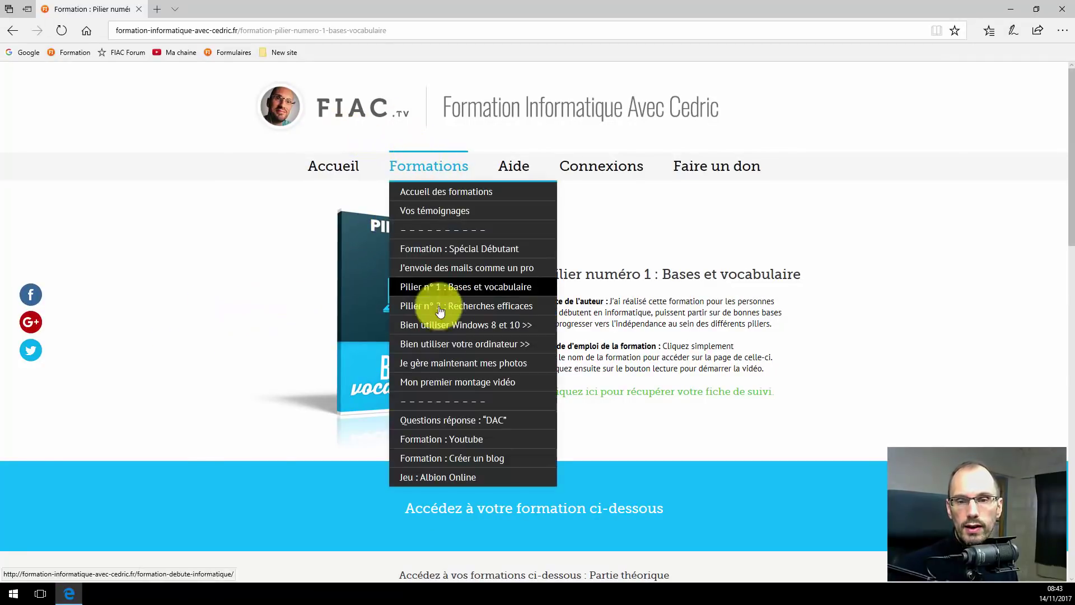
left_click(463, 368)
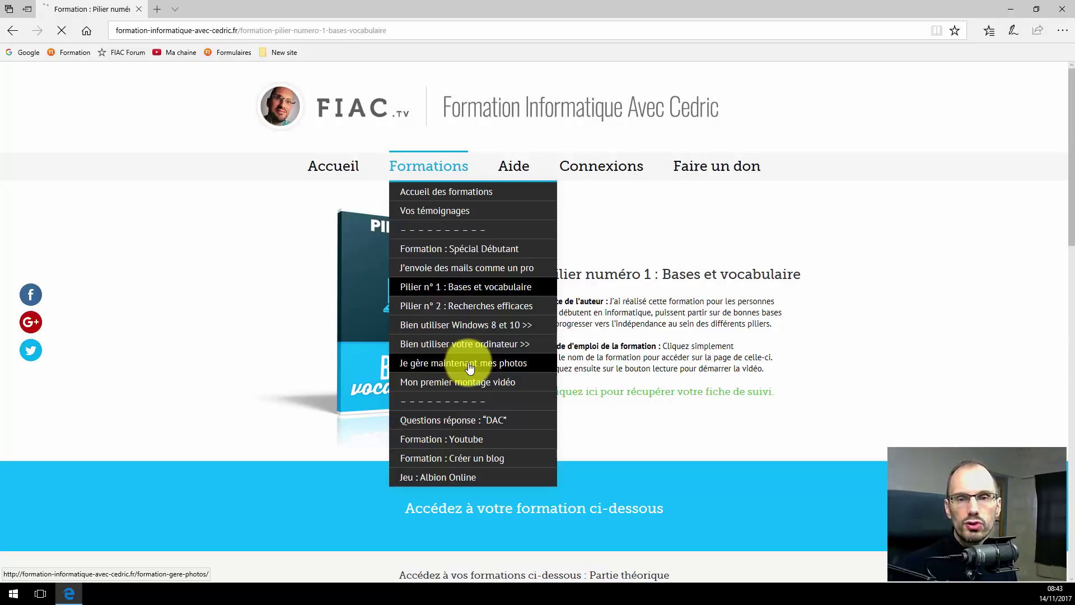
scroll(343, 341, "down", 10)
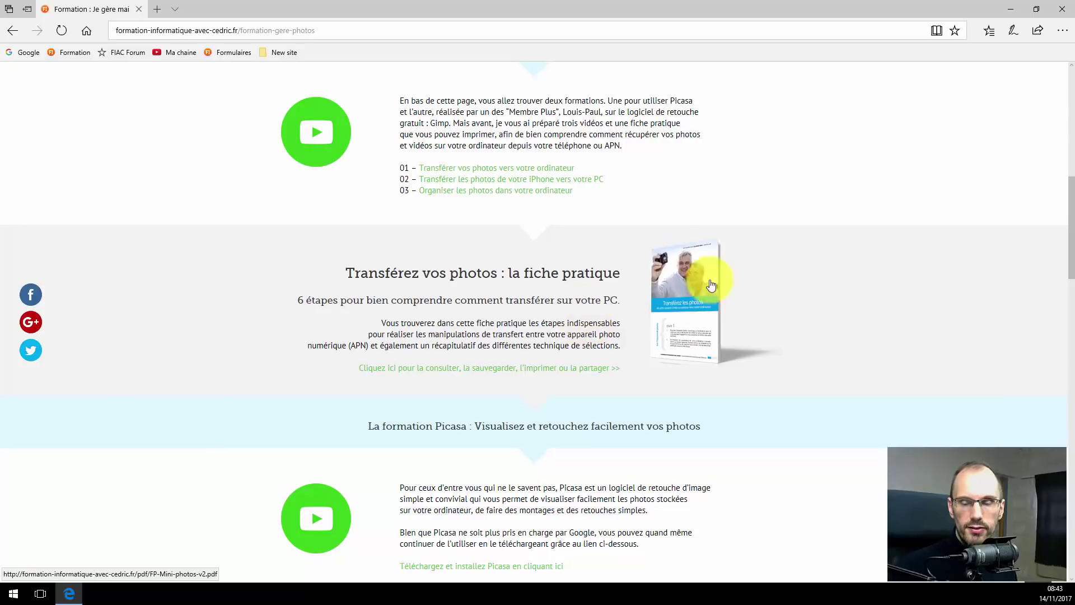
Open the FP-Mini-photos-v2.pdf photo-transfer sheet and start saving a copy from the PDF toolbar.
left_click(672, 301)
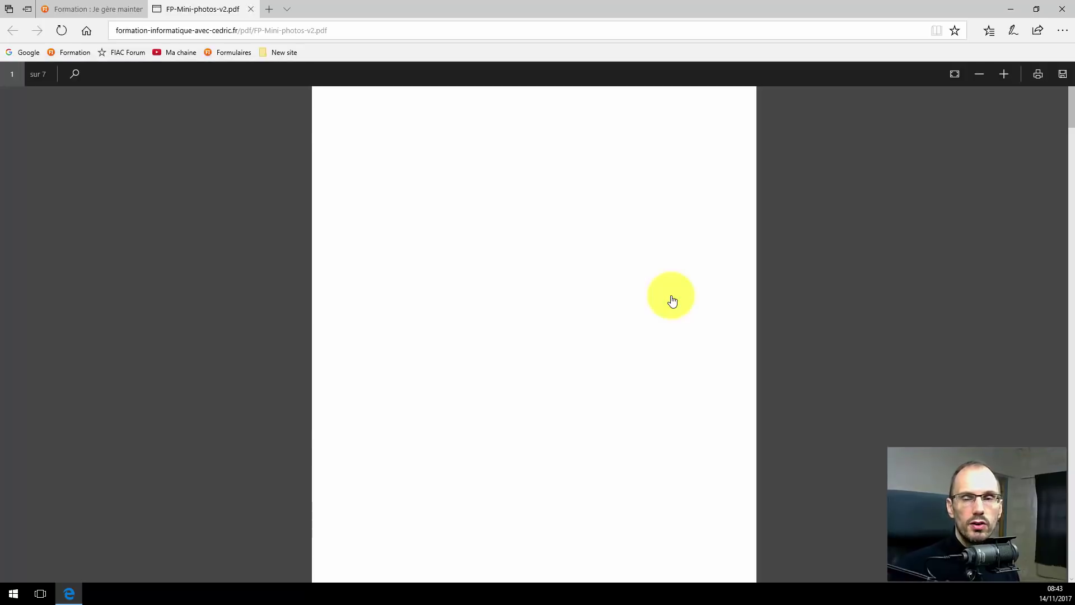
scroll(357, 260, "down", 7)
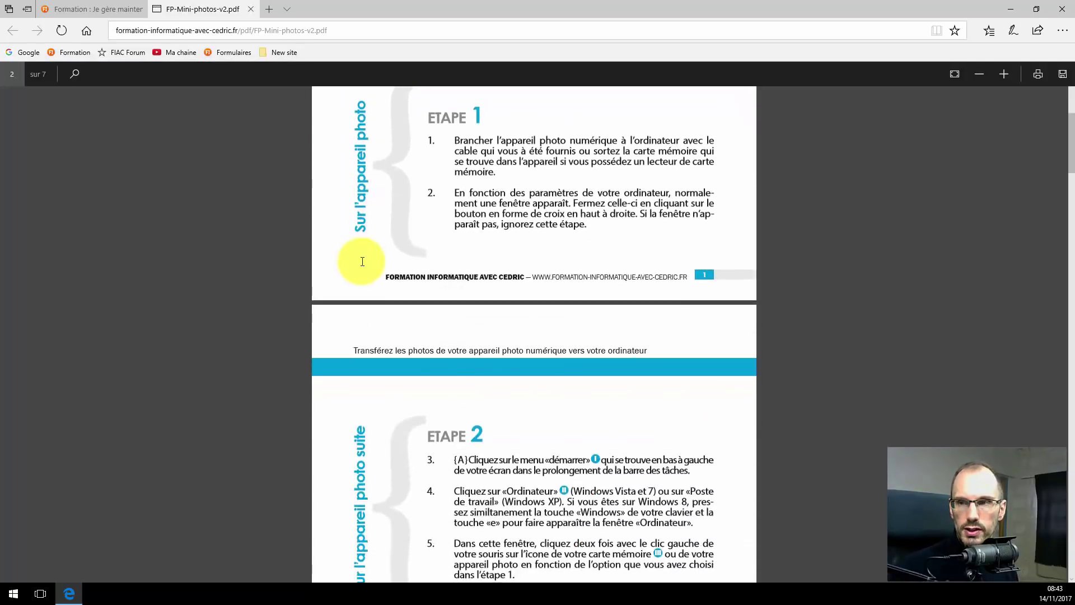
scroll(360, 257, "up", 7)
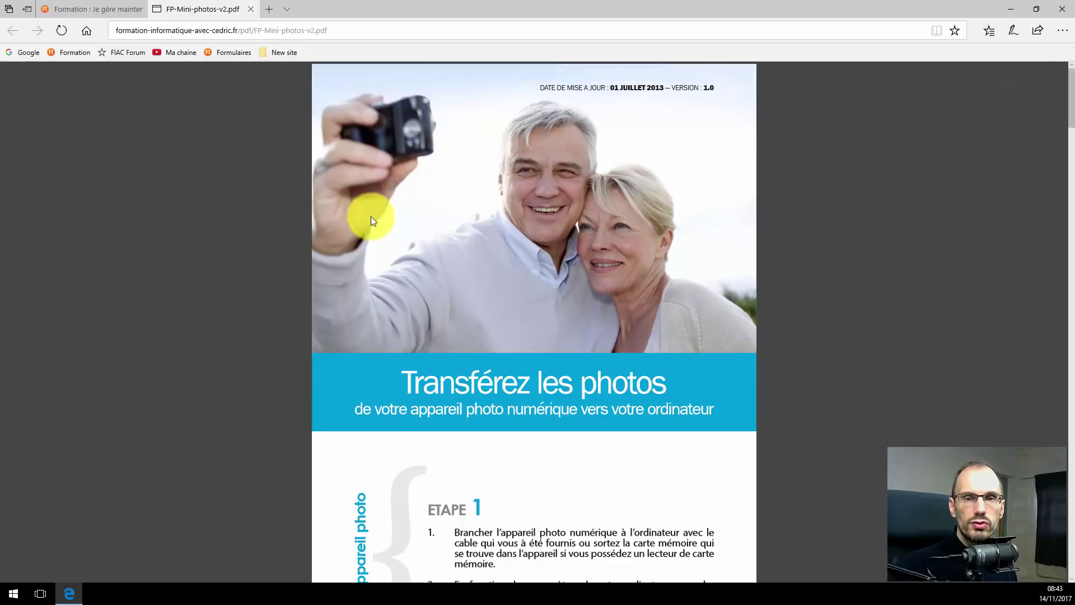
left_click(265, 187)
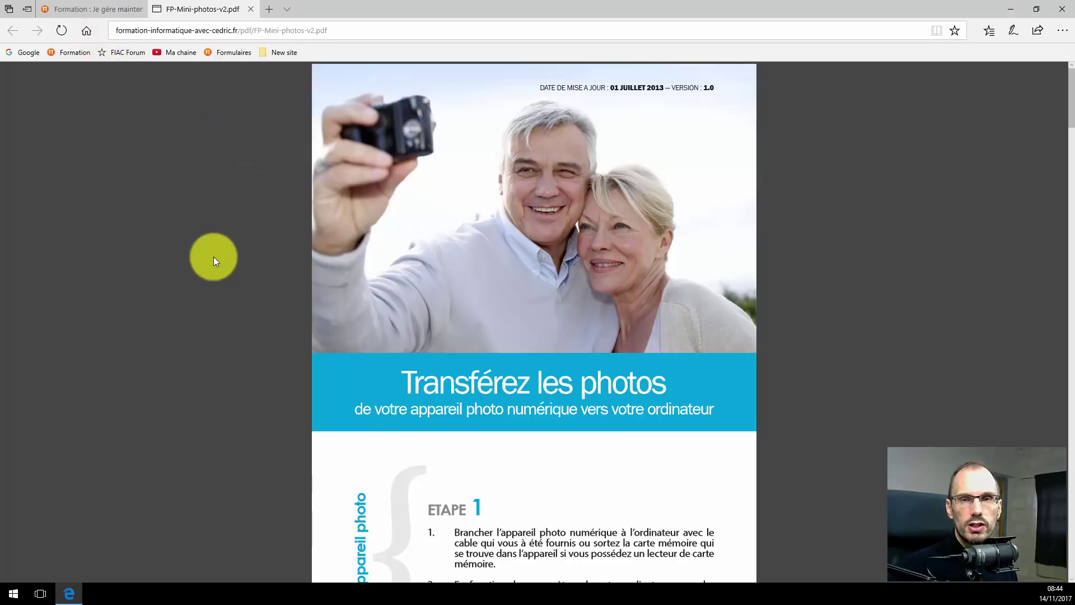
left_click(241, 225)
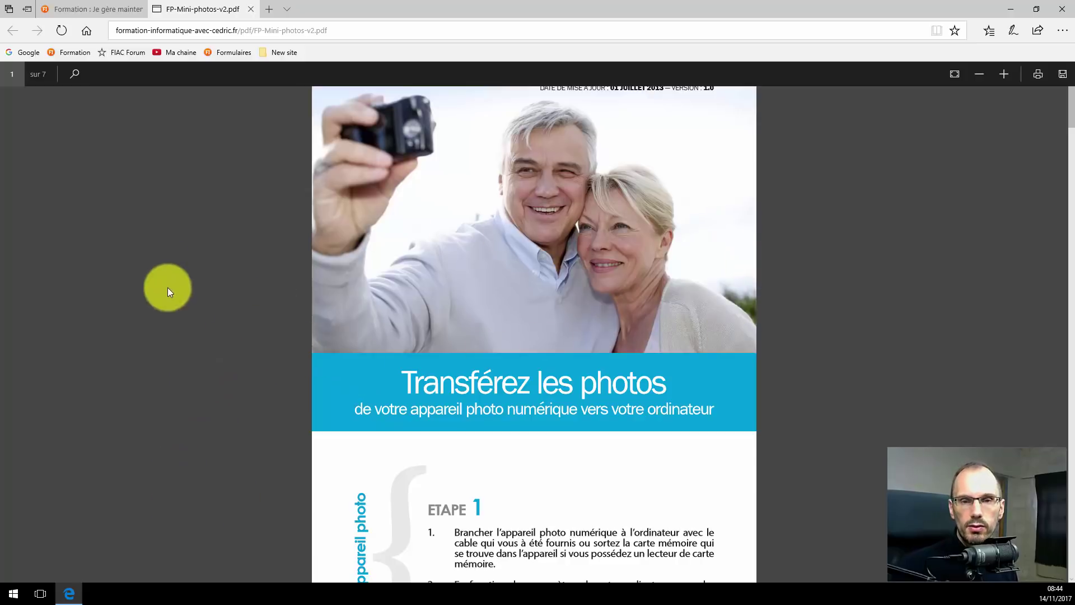
left_click(1062, 74)
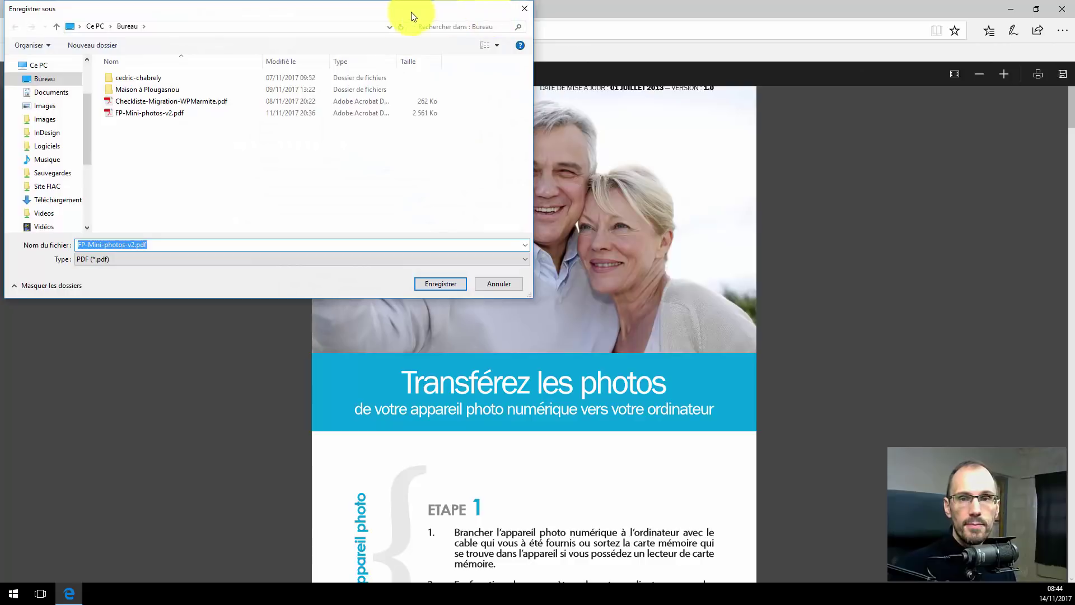
Save FP-Mini-photos-v2.pdf into Documents and minimize Edge.
left_click_drag(350, 17, 521, 142)
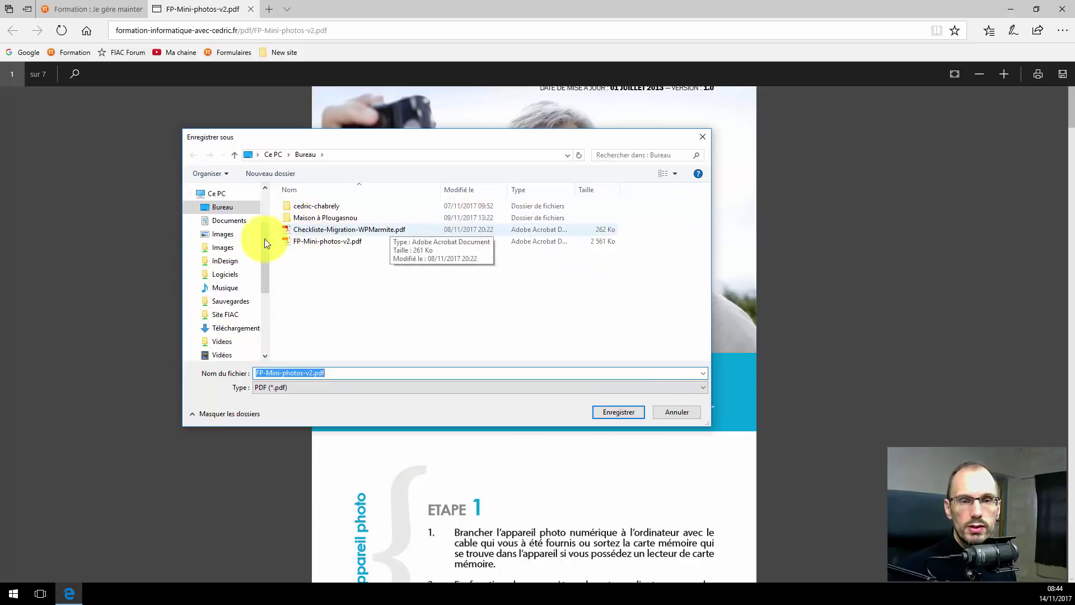
scroll(265, 206, "up", 2)
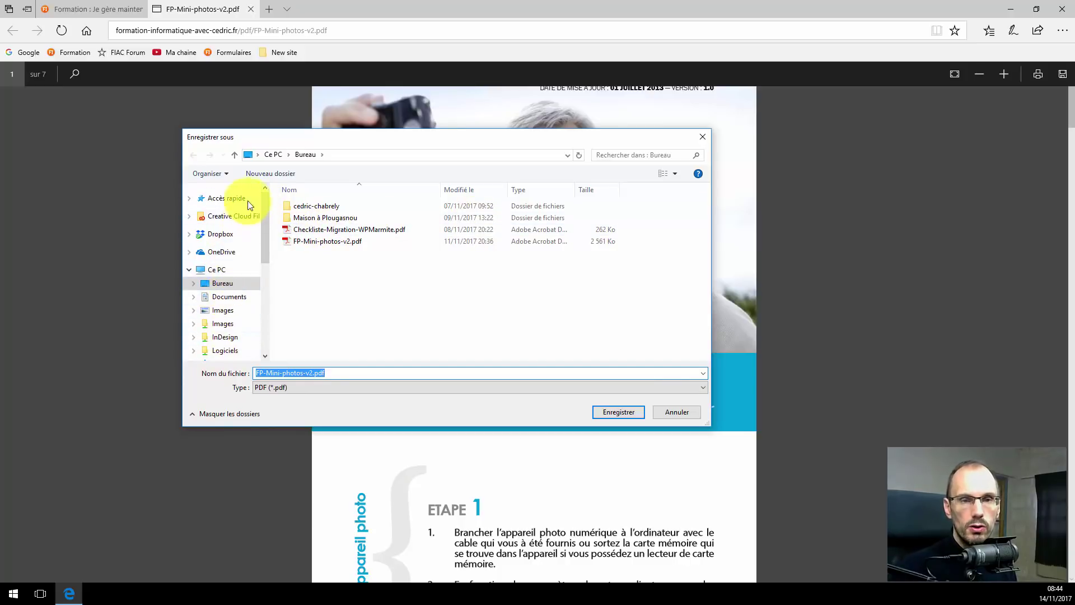
left_click(189, 198)
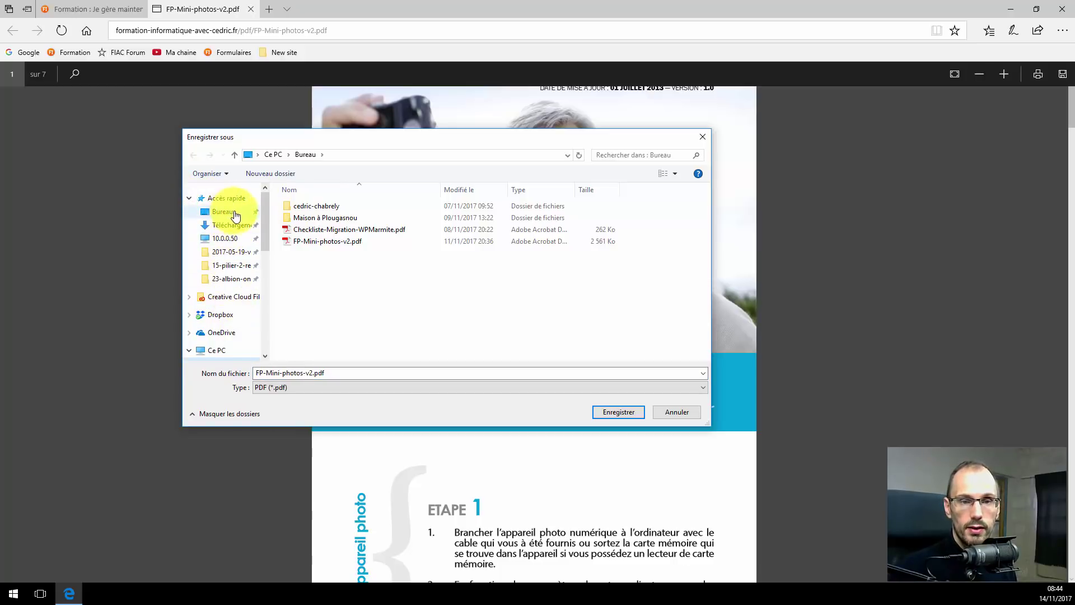
left_click_drag(263, 224, 260, 264)
left_click(229, 257)
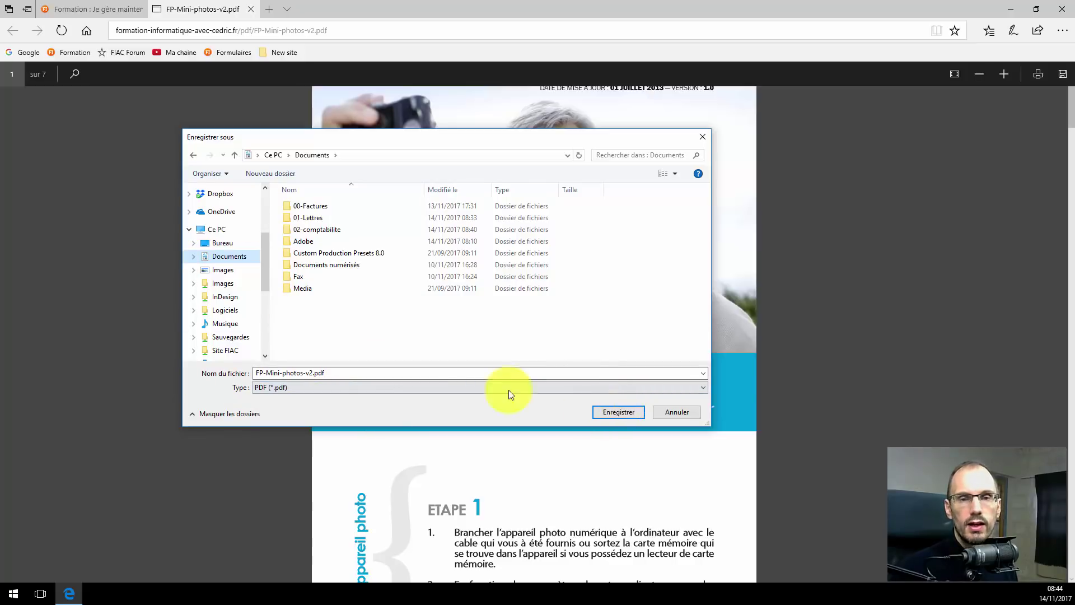
left_click(618, 413)
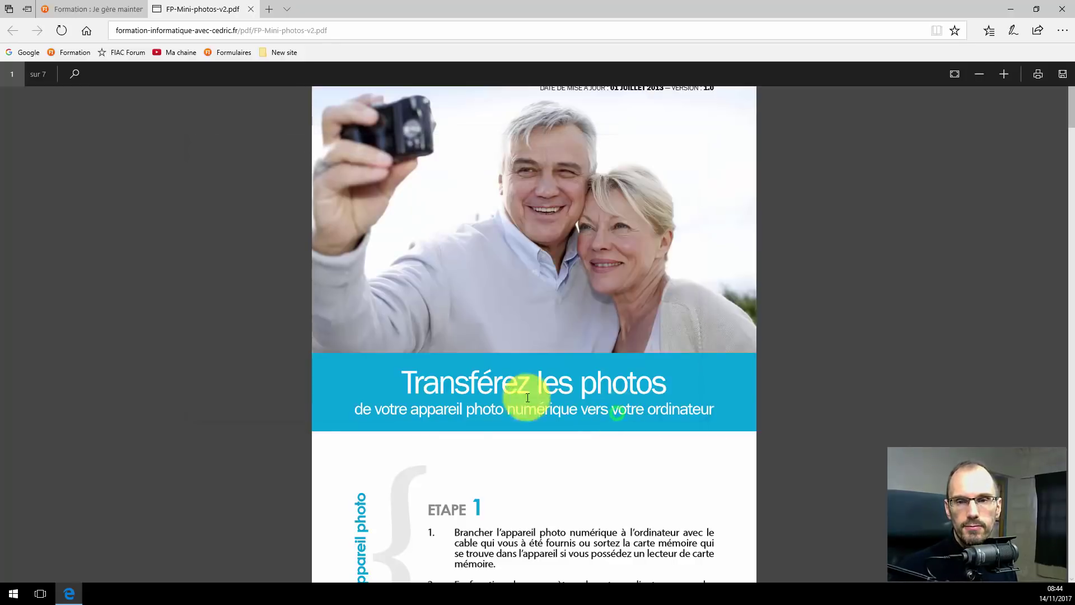
left_click(1009, 8)
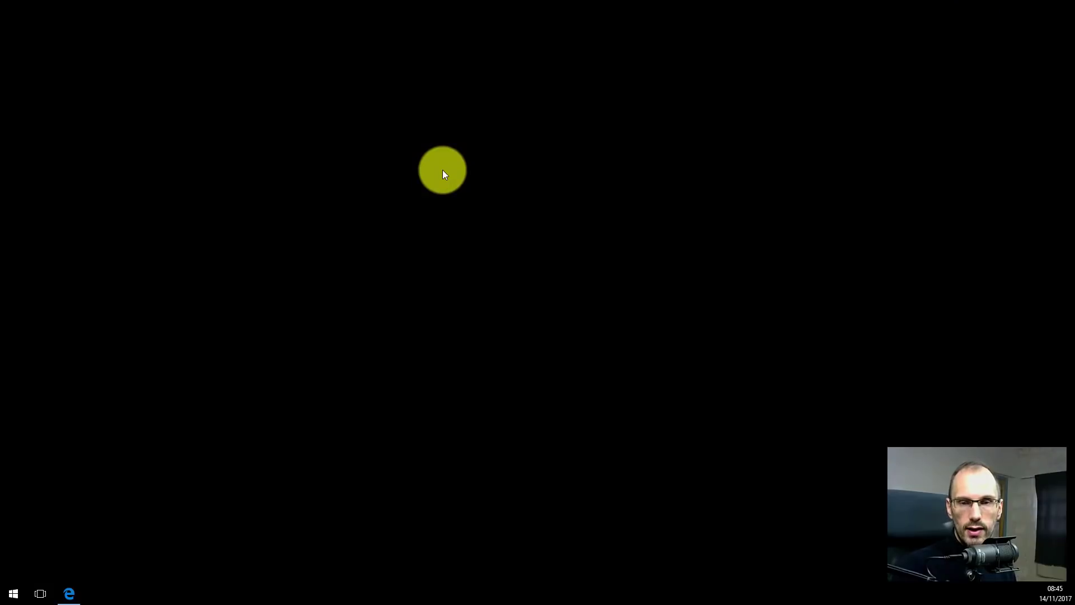
Open Téléchargements in a new Explorer window sized to the left half of the screen.
key("super+e")
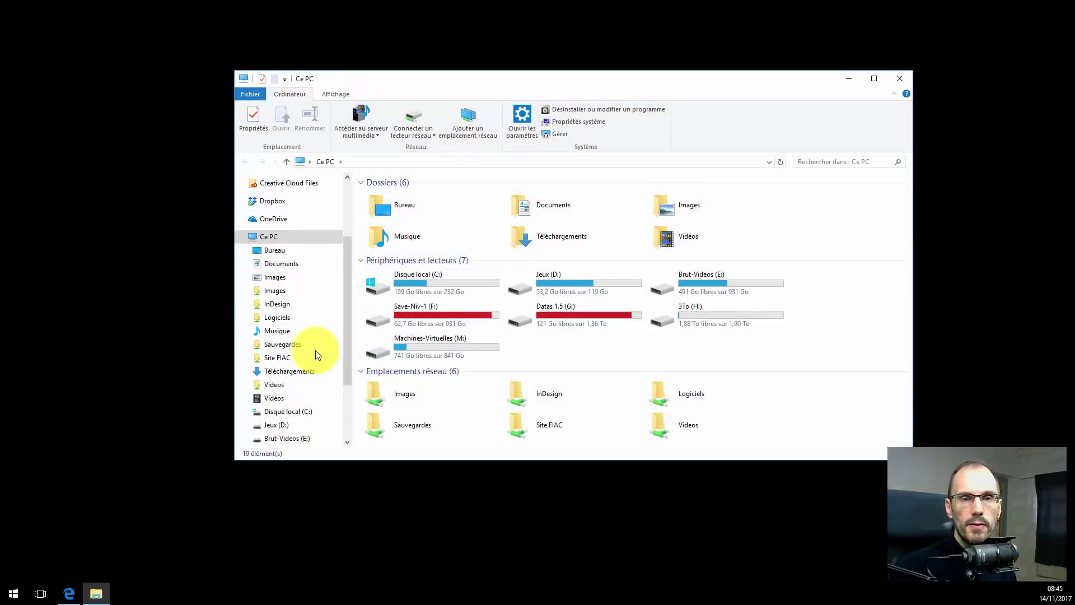
left_click(292, 373)
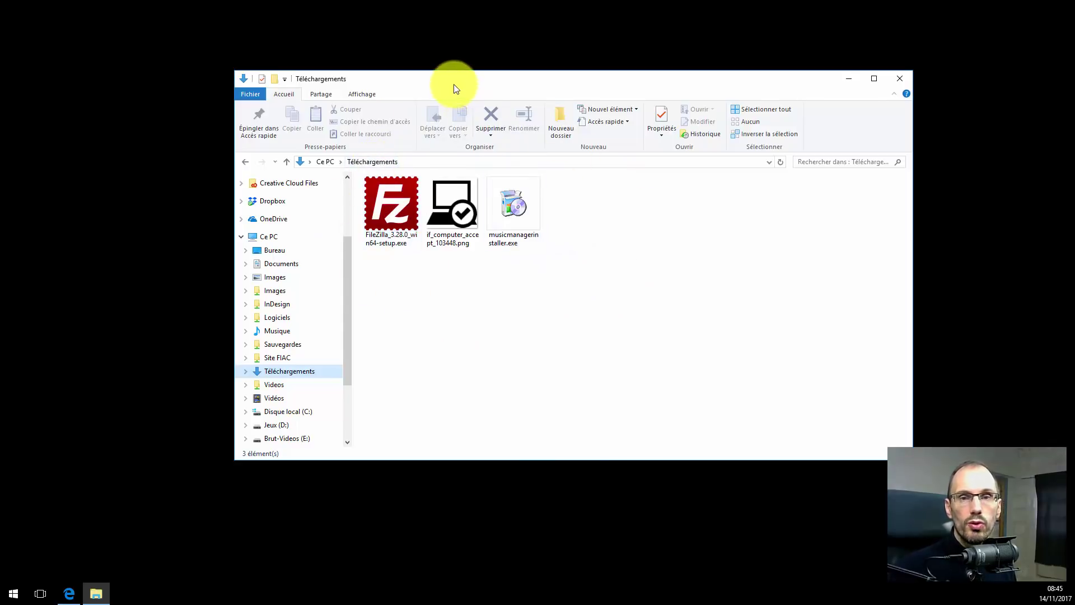
left_click_drag(452, 80, 220, 92)
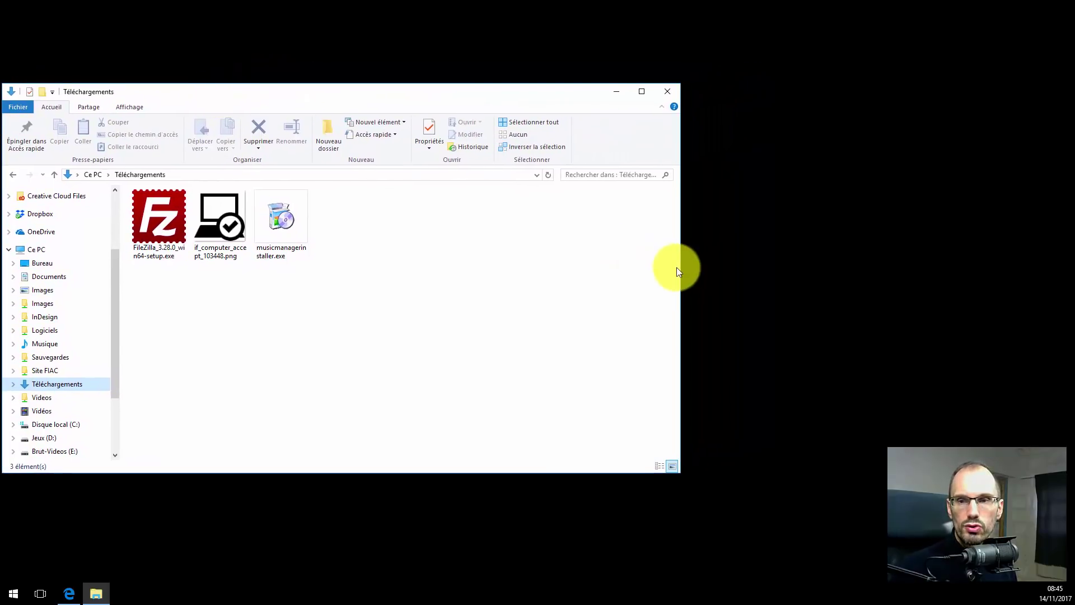
left_click_drag(680, 273, 583, 275)
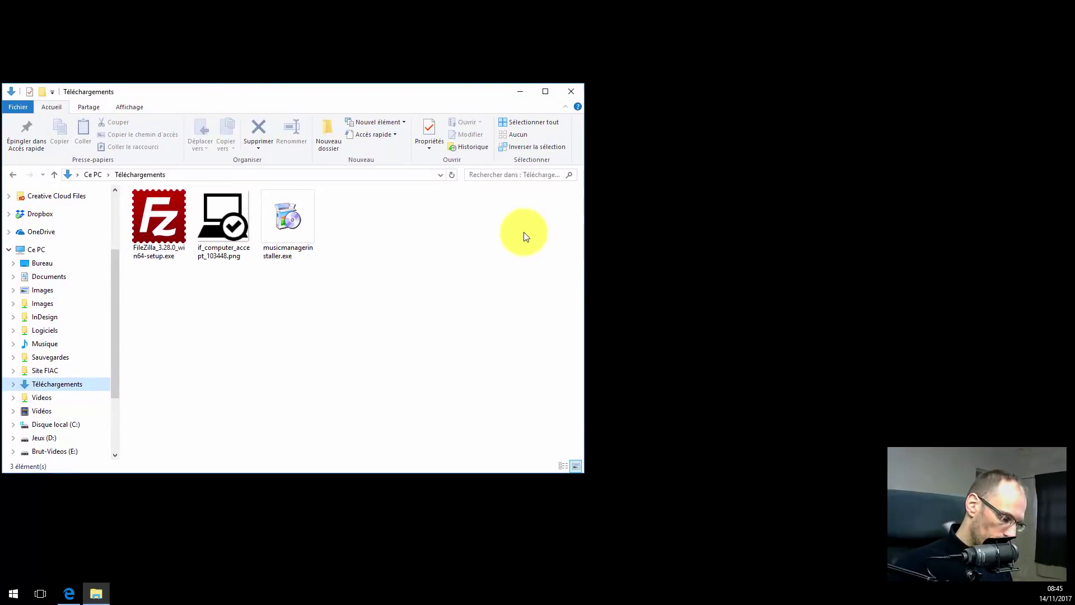
Place a second Explorer window on the right half showing the Documents folder.
key("super+e")
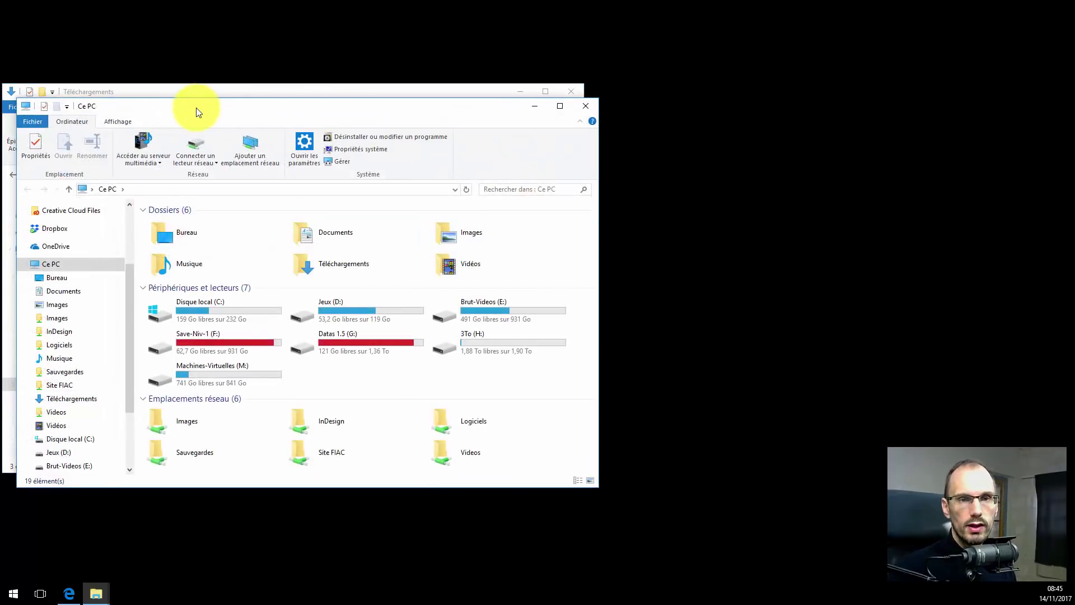
left_click_drag(204, 107, 676, 96)
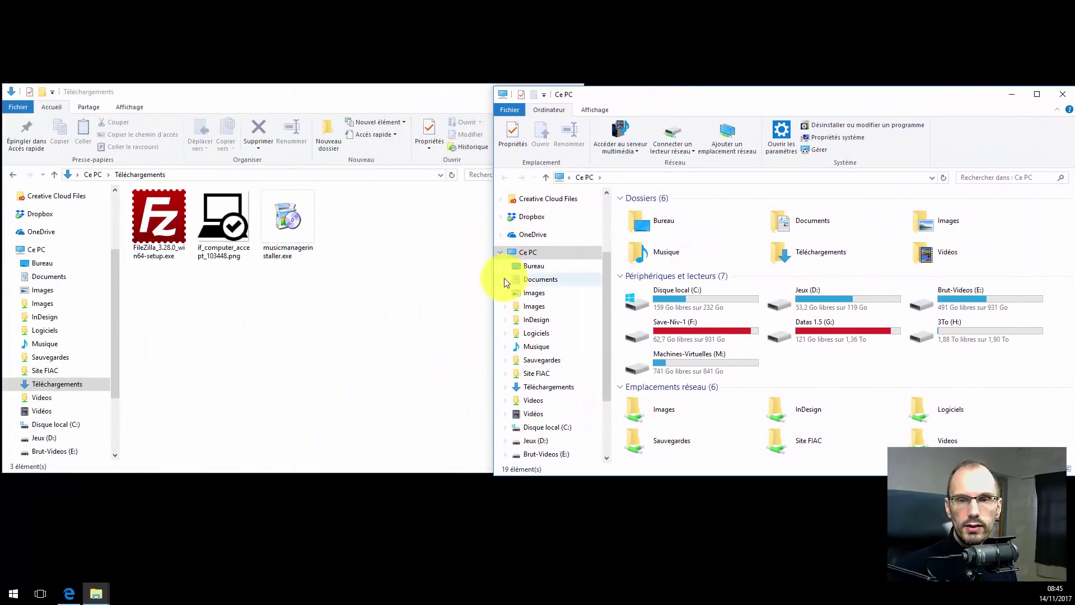
left_click_drag(492, 281, 585, 275)
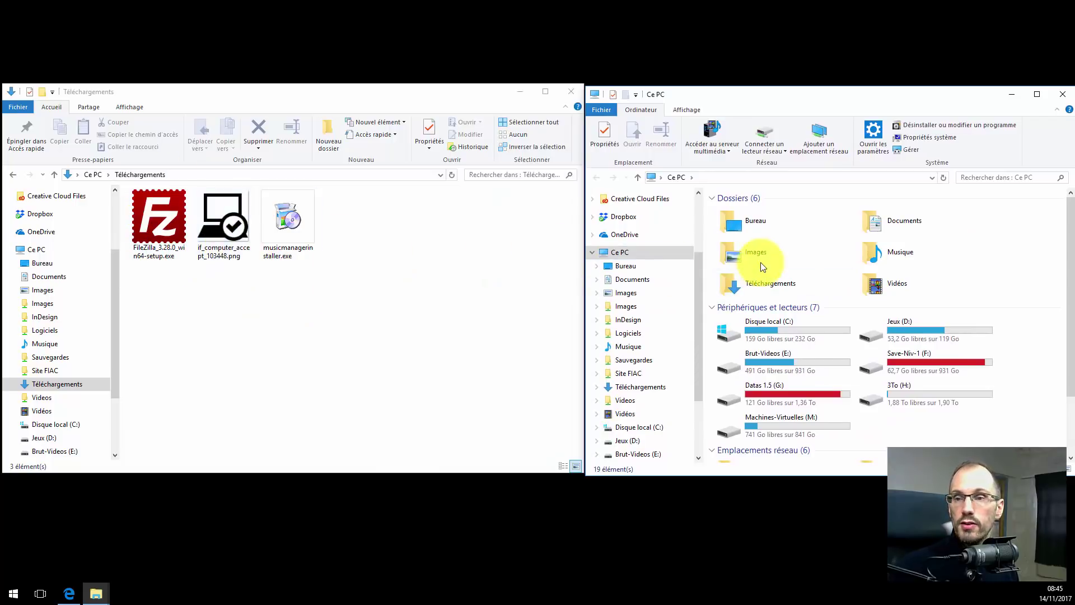
double_click(869, 227)
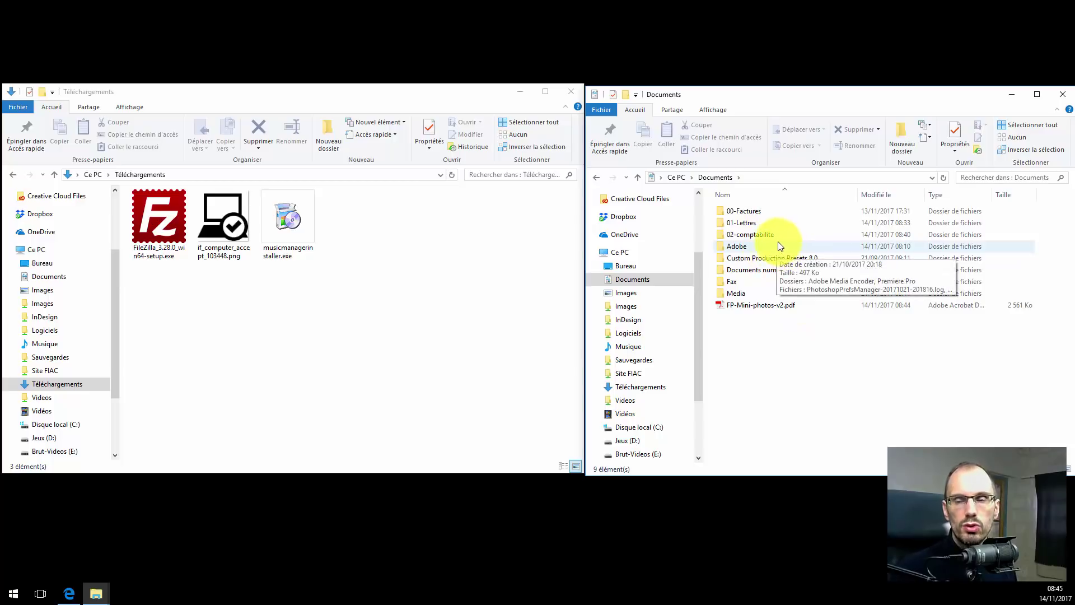
Move if_computer_accept_103448.png from Téléchargements into the Images folder shown on the right.
mouse_move(764, 234)
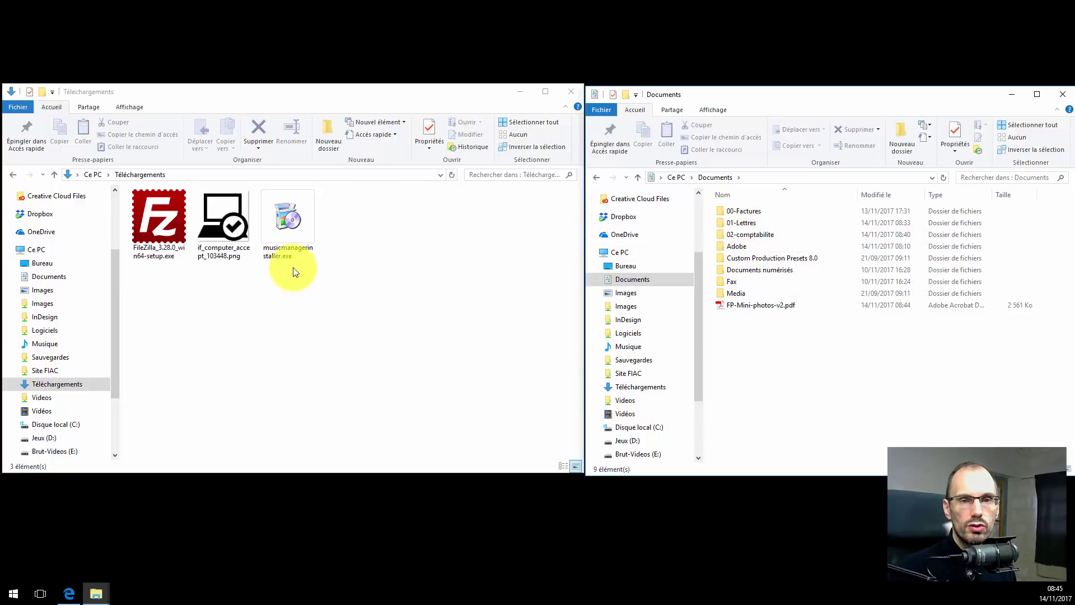
left_click(230, 209)
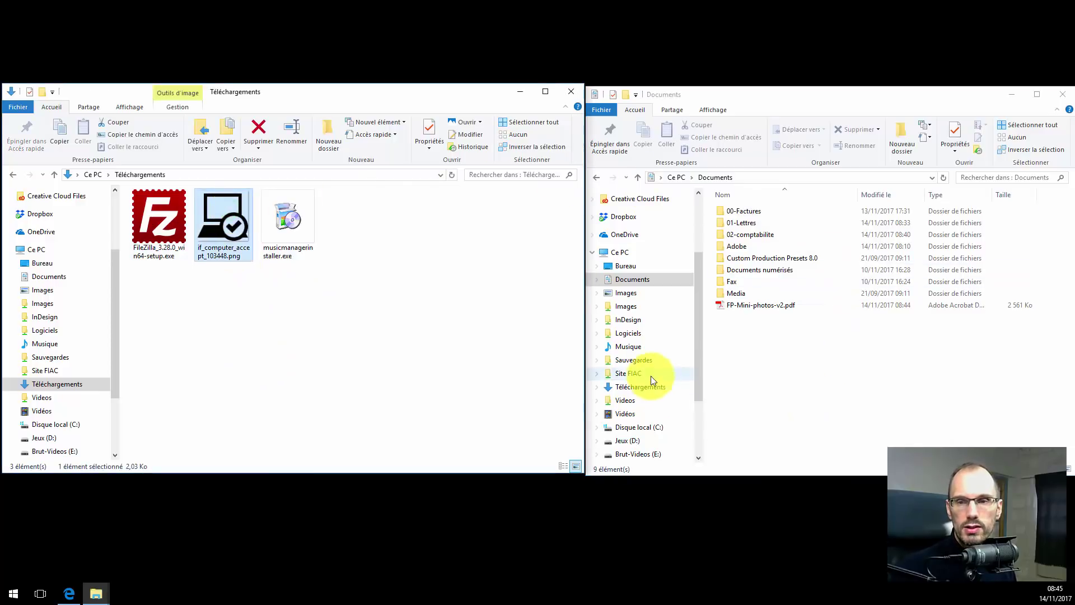
left_click(625, 295)
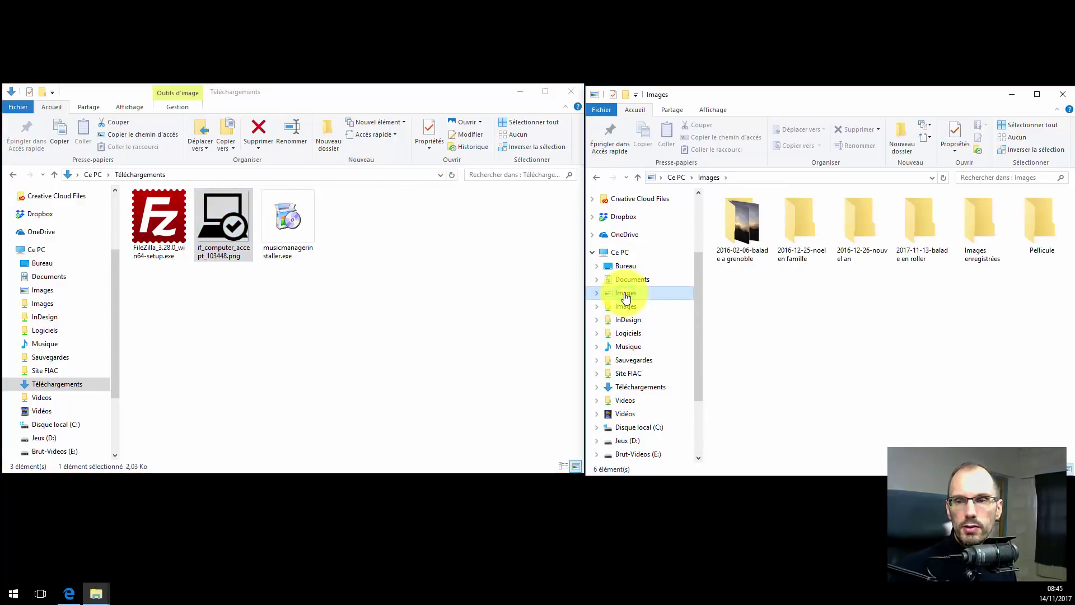
left_click(216, 212)
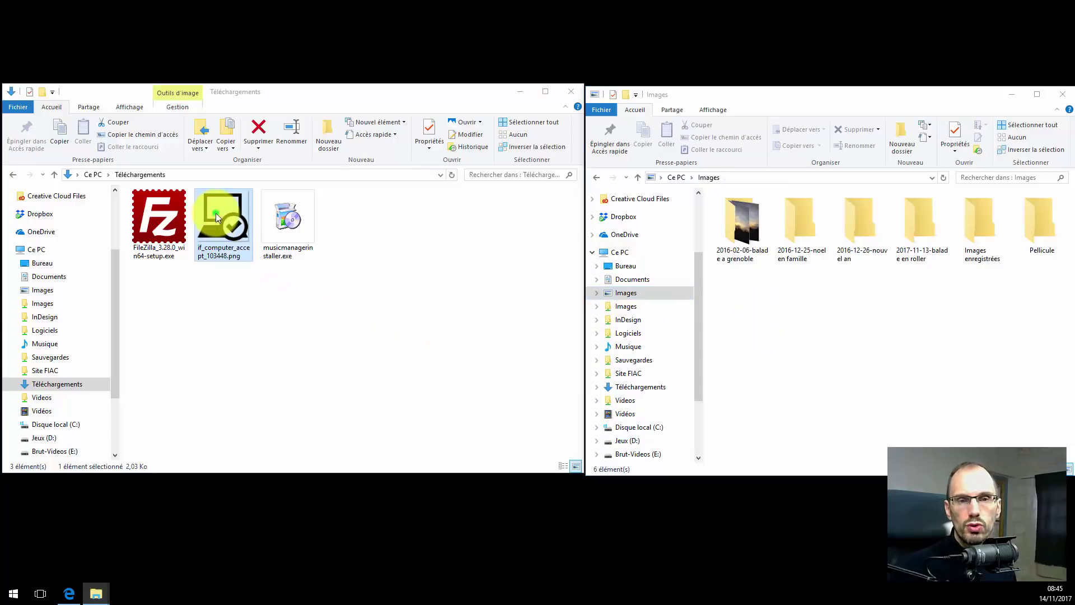
left_click_drag(216, 213, 782, 317)
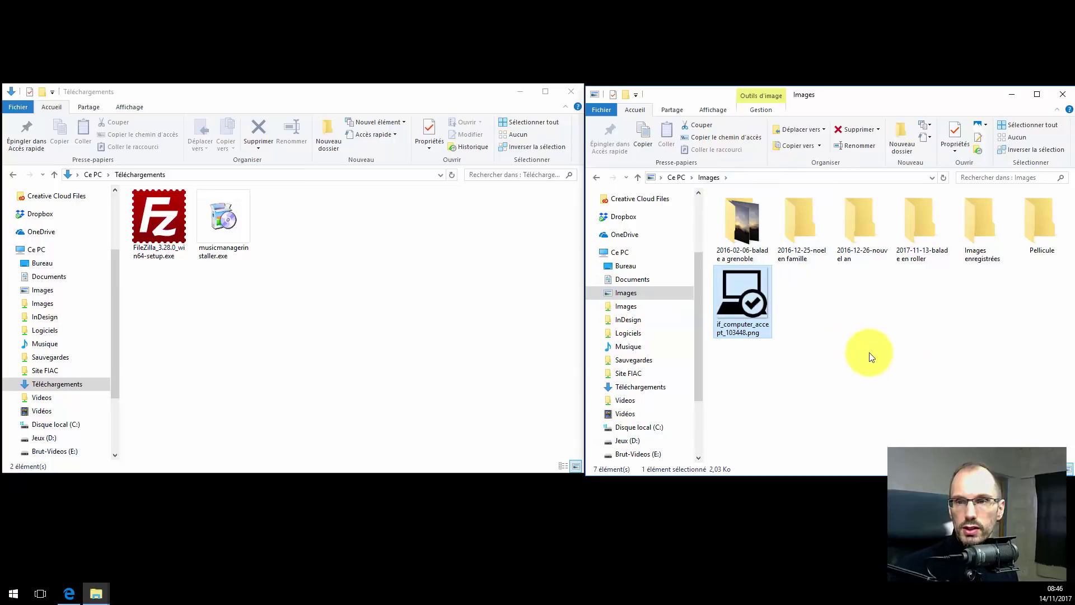
Create a new folder named 'Pictogrammes' inside Images.
left_click(899, 137)
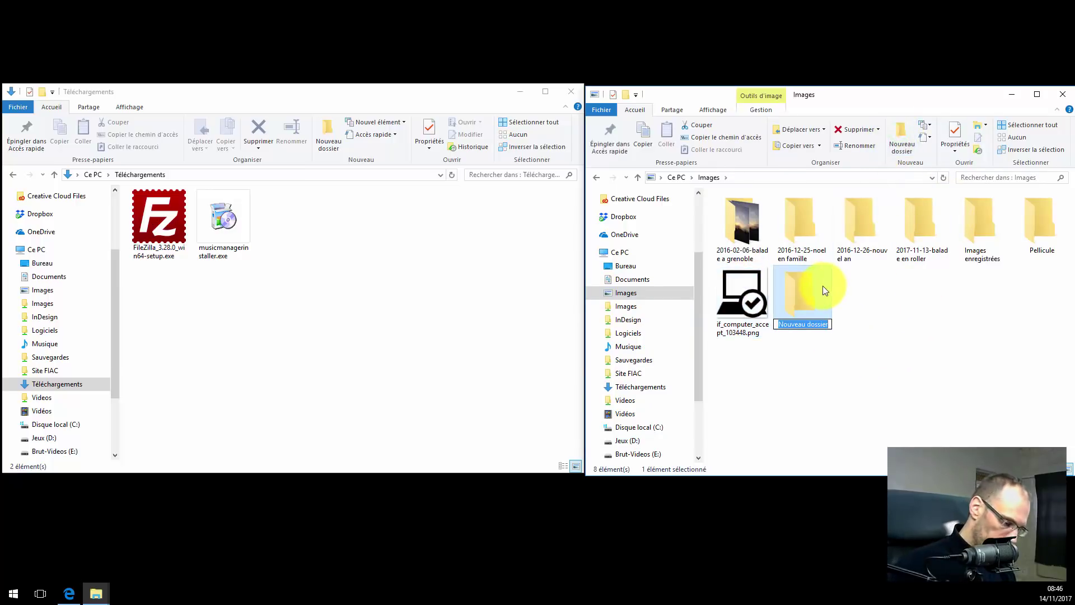
type("Picto")
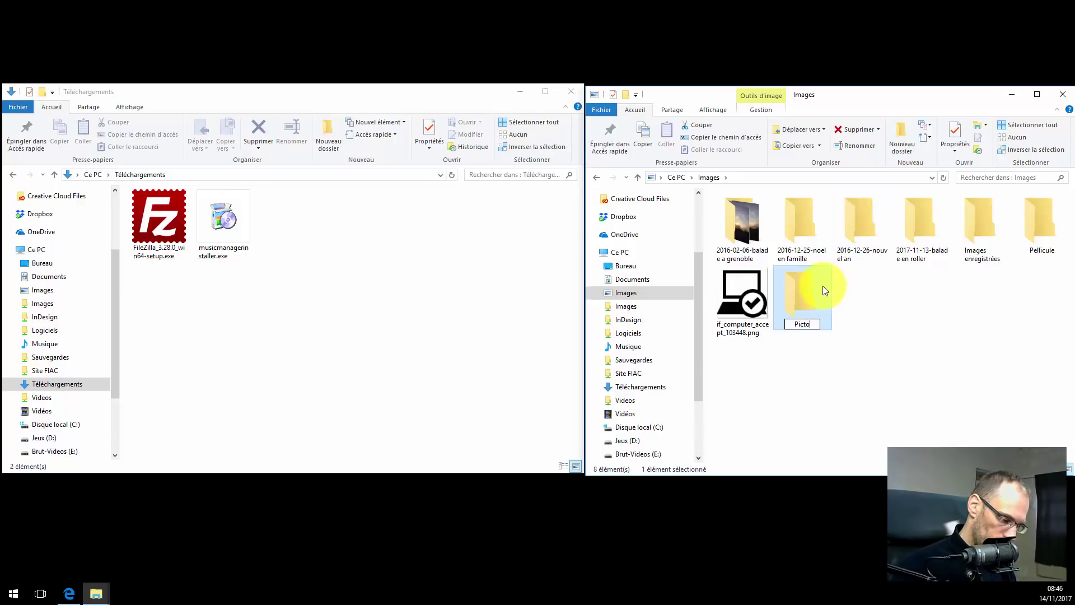
type("grame")
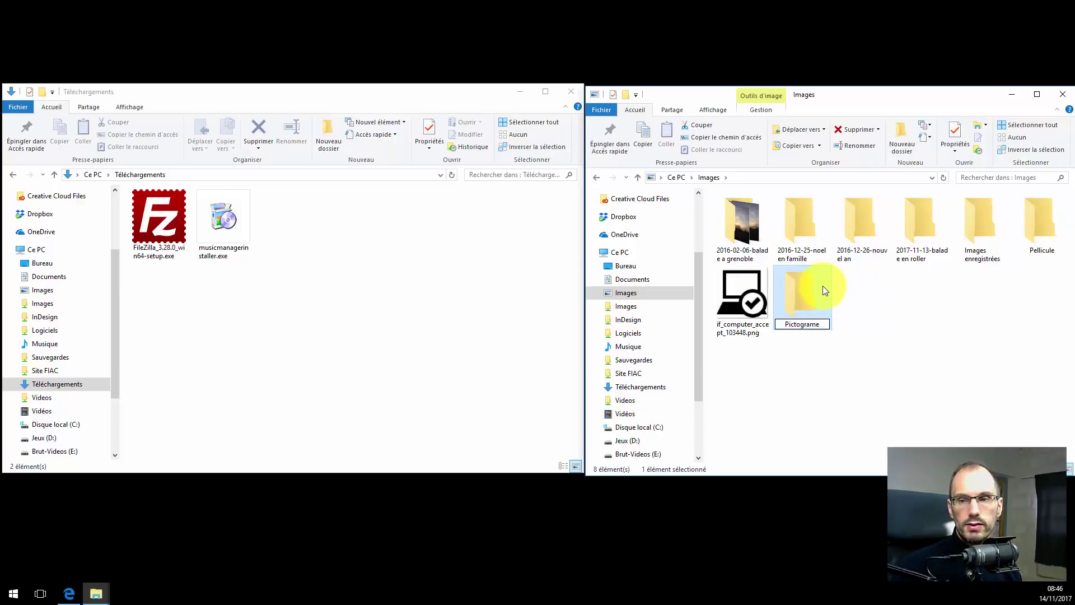
key("BackSpace")
type("mes")
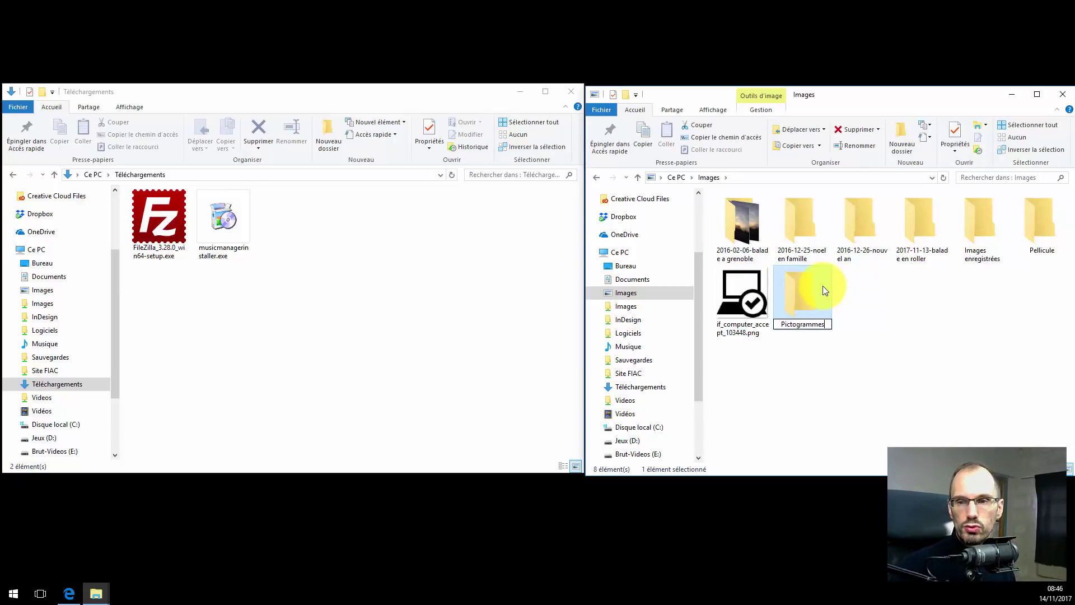
key("Return")
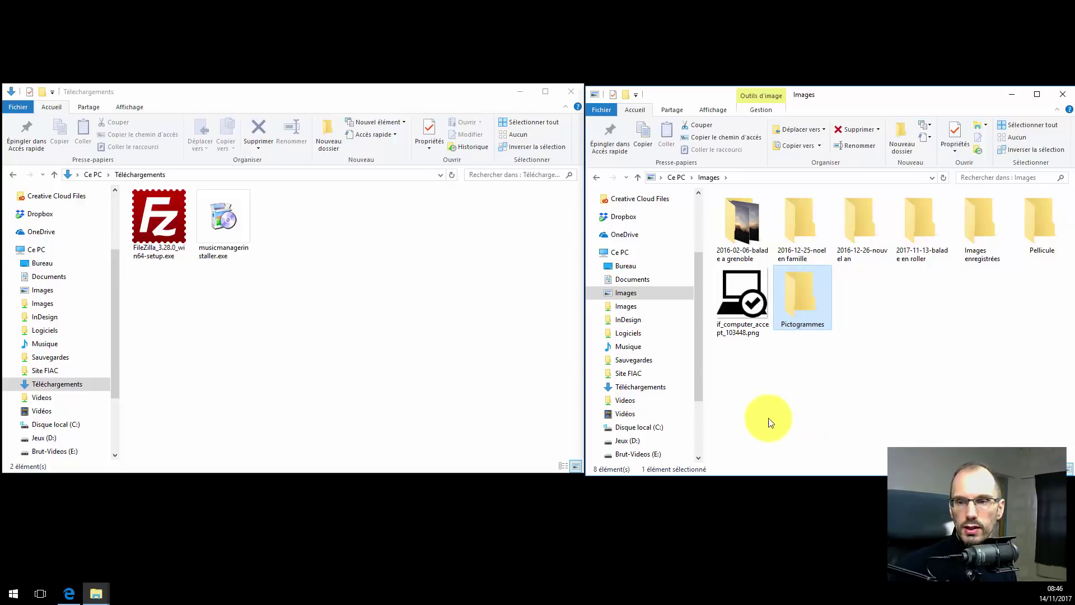
Move the png into Pictogrammes, confirm it is there, then close both Explorer windows.
left_click_drag(735, 315, 805, 306)
double_click(742, 294)
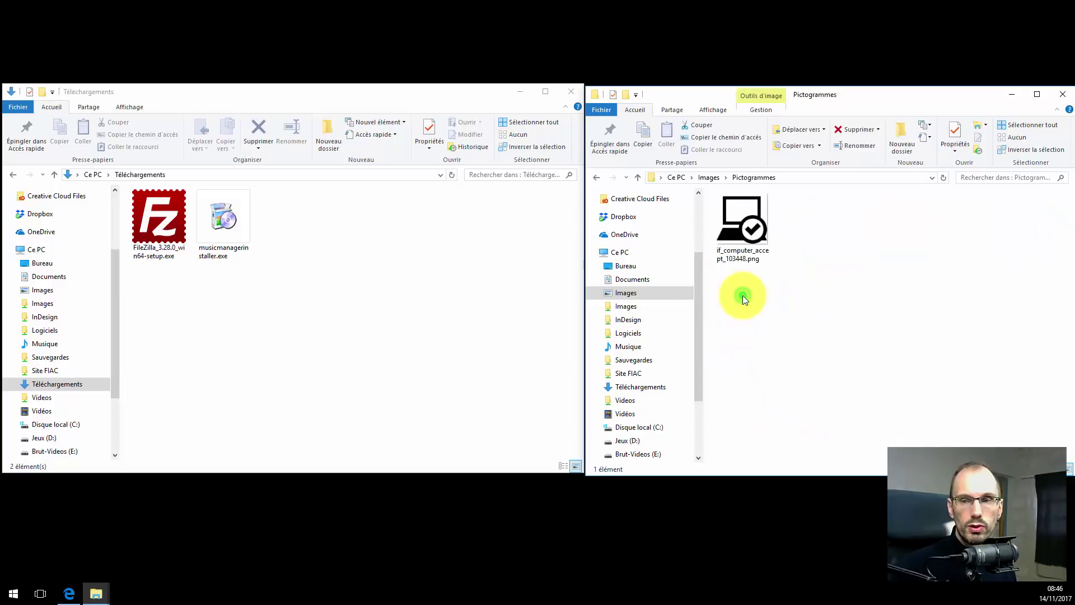
left_click(706, 178)
left_click(1063, 94)
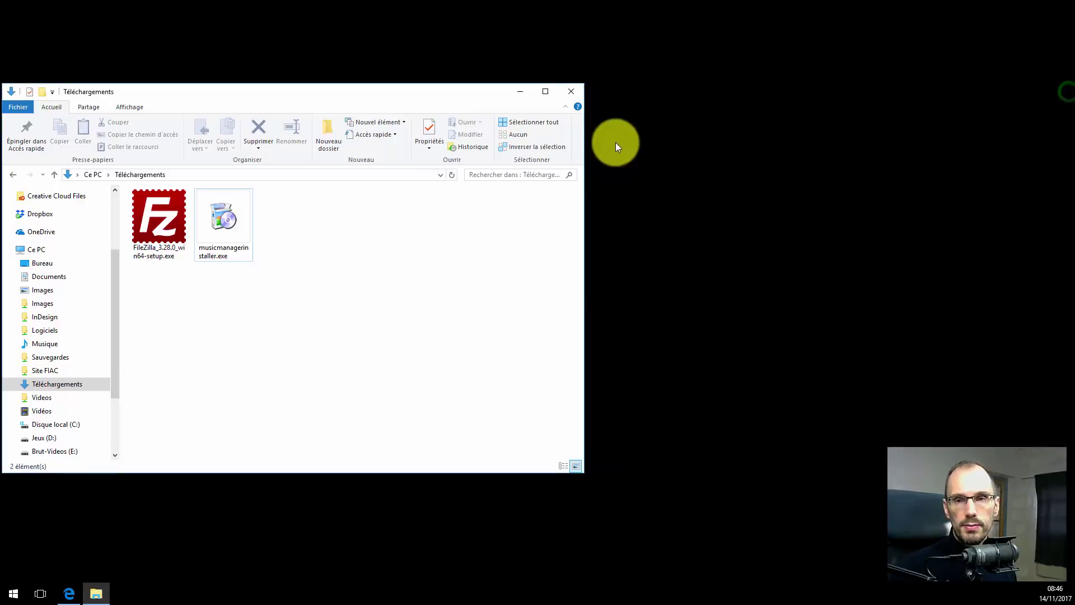
left_click(571, 92)
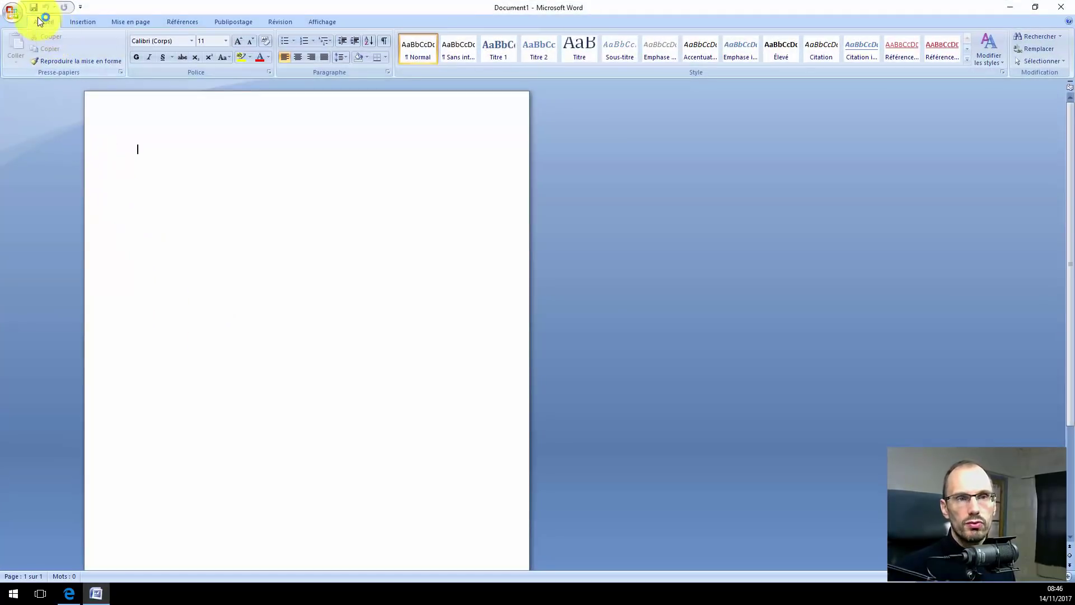
Cancel saving the blank Document1 and close Word without saving.
left_click(35, 9)
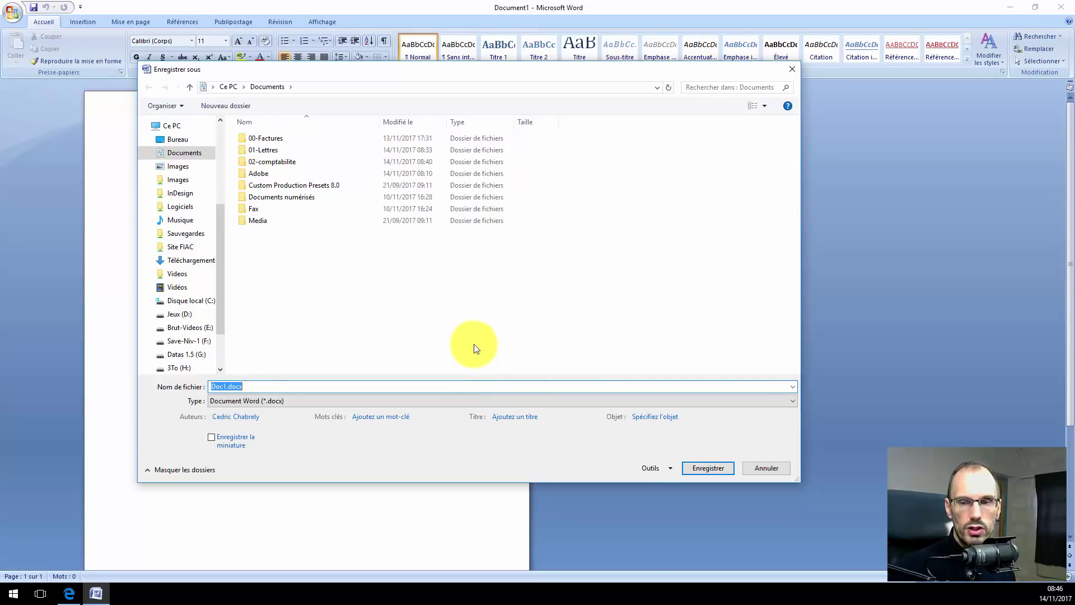
left_click(774, 468)
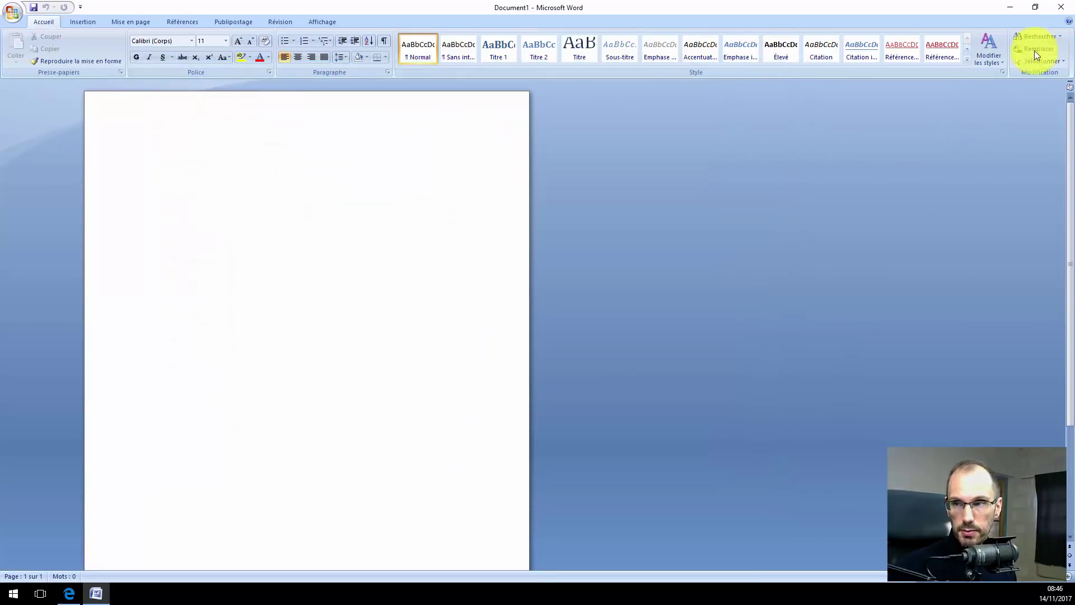
left_click(1061, 7)
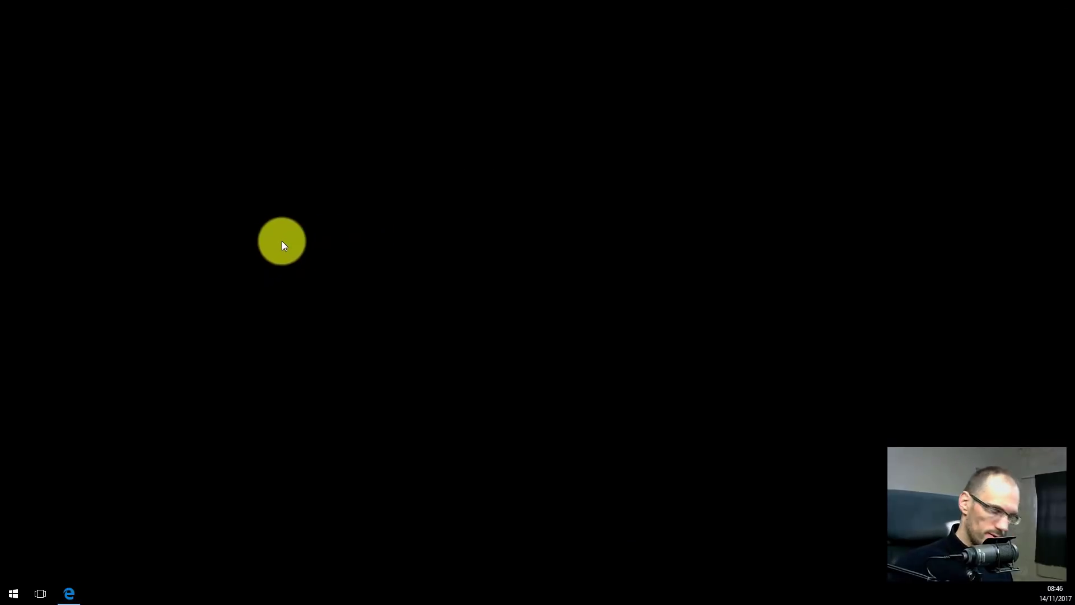
Open a widened Explorer window, go to Documents > 01-Lettres > EDF and open lettre-relance.docx.
key("super+e")
left_click_drag(717, 94, 252, 93)
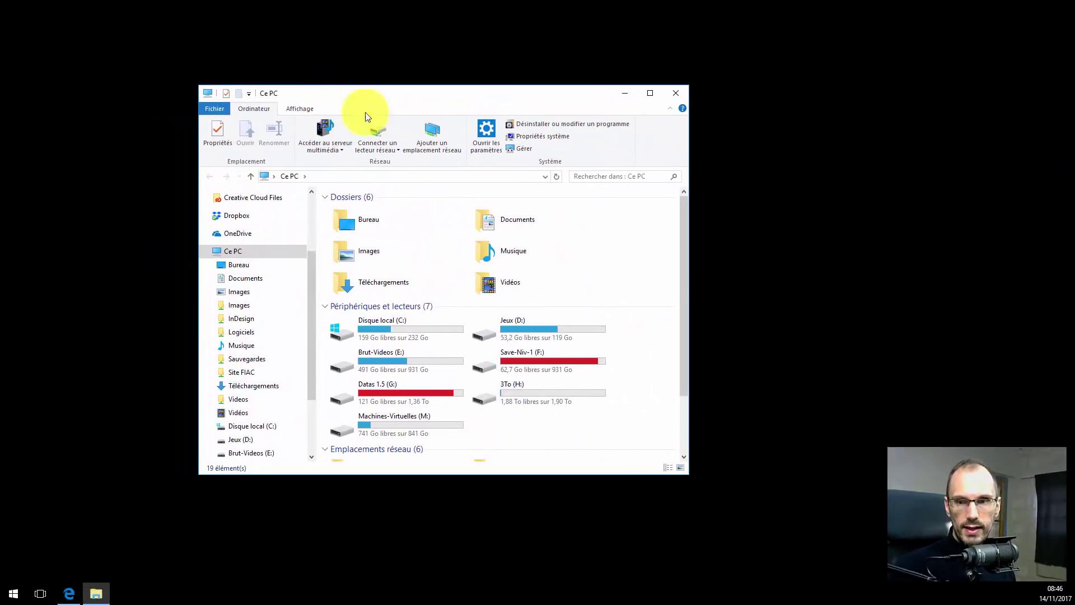
left_click_drag(690, 272, 880, 272)
left_click(508, 226)
double_click(508, 227)
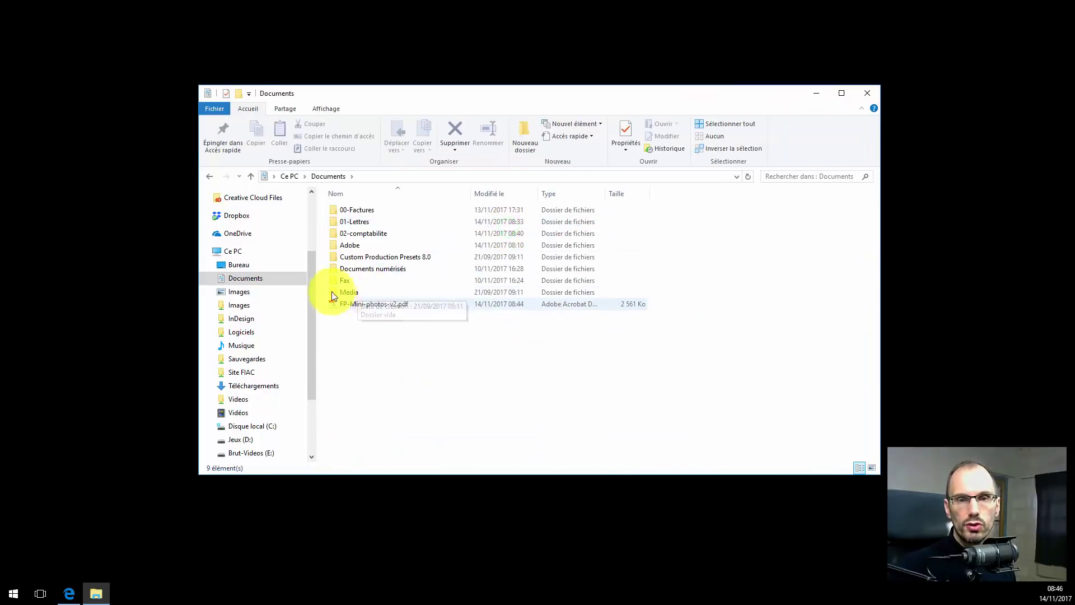
double_click(357, 226)
double_click(350, 209)
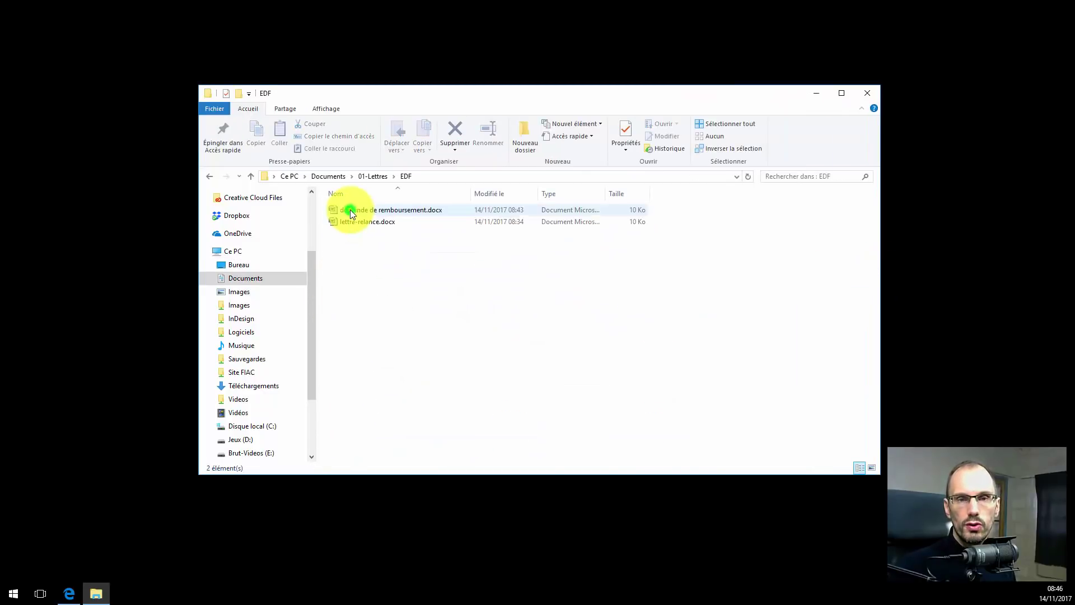
left_click(354, 222)
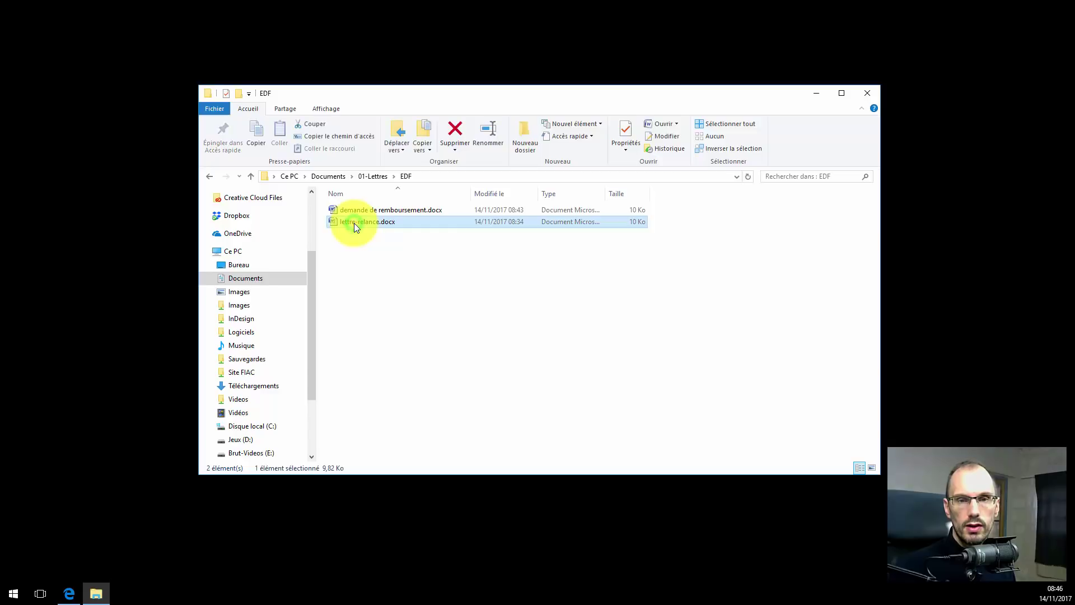
double_click(353, 223)
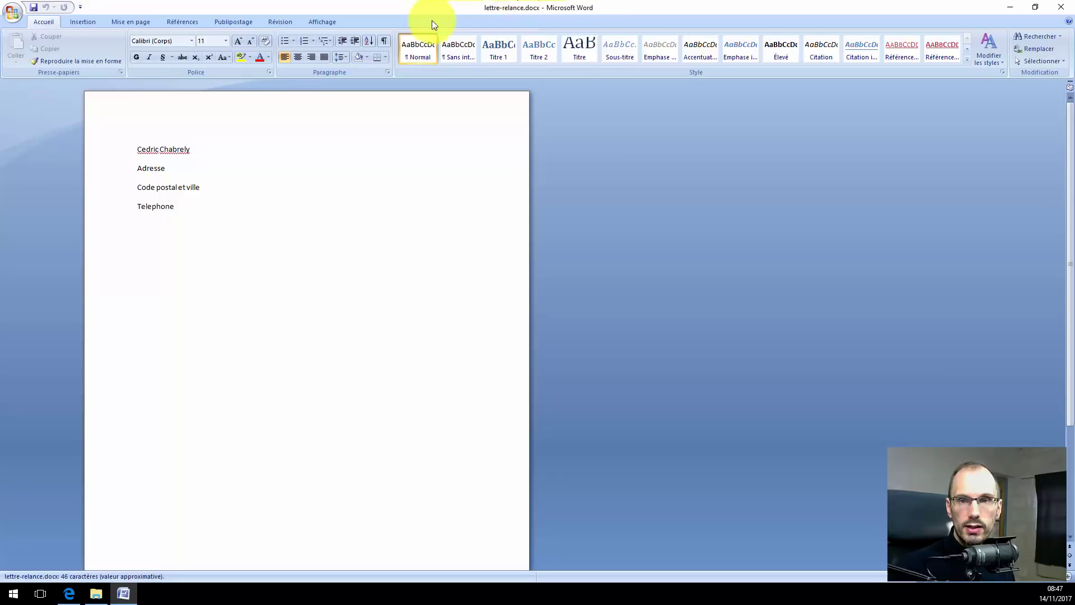
Add the word 'modifications' on the empty line below Telephone, then close Word saving the letter.
left_click(236, 223)
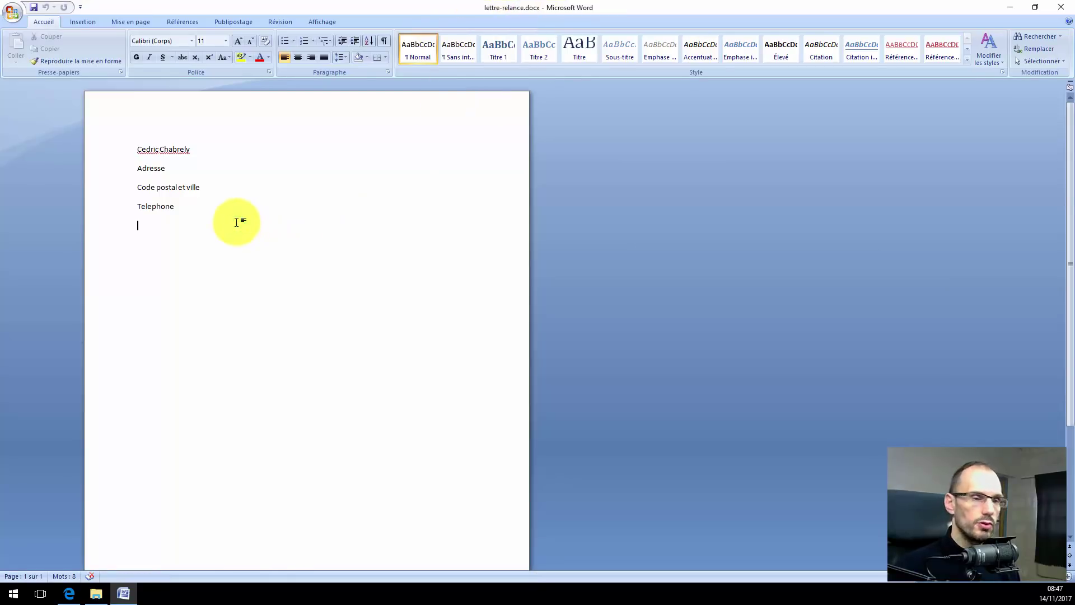
type("modifica")
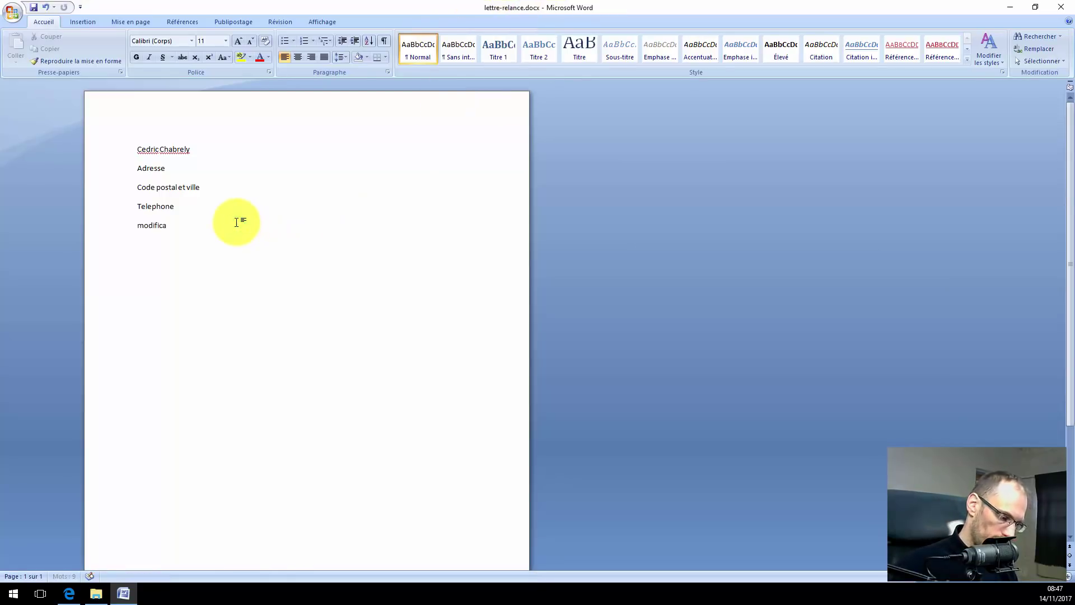
type("tions")
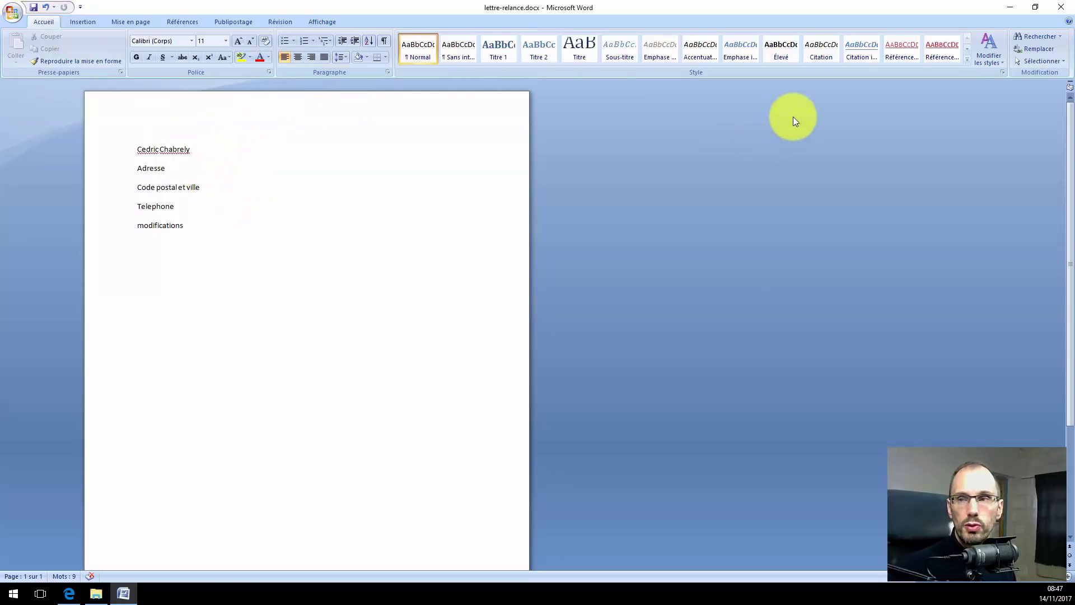
left_click(1061, 7)
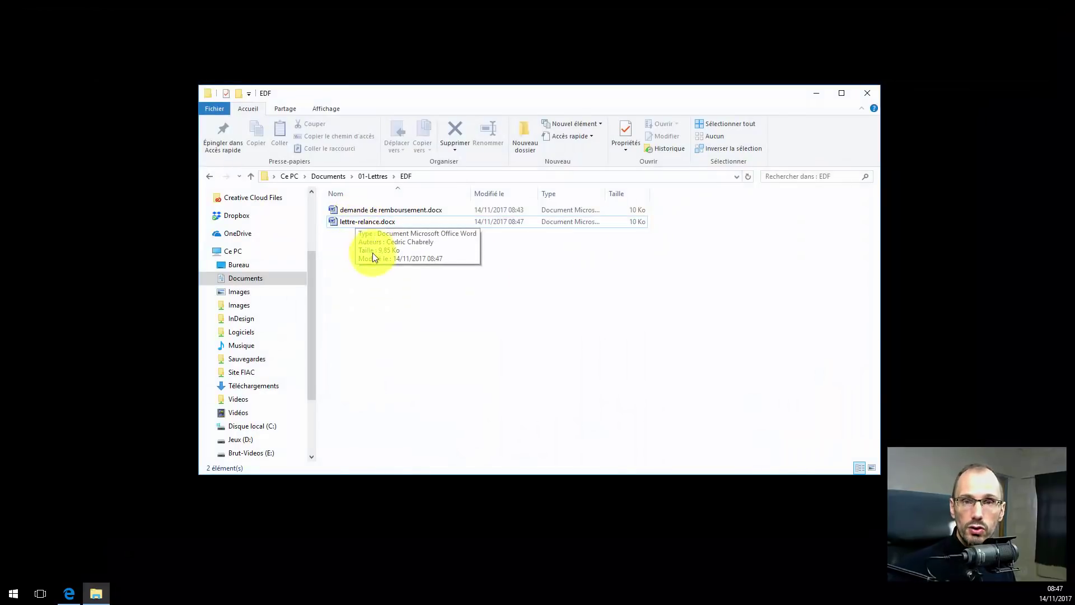
double_click(377, 224)
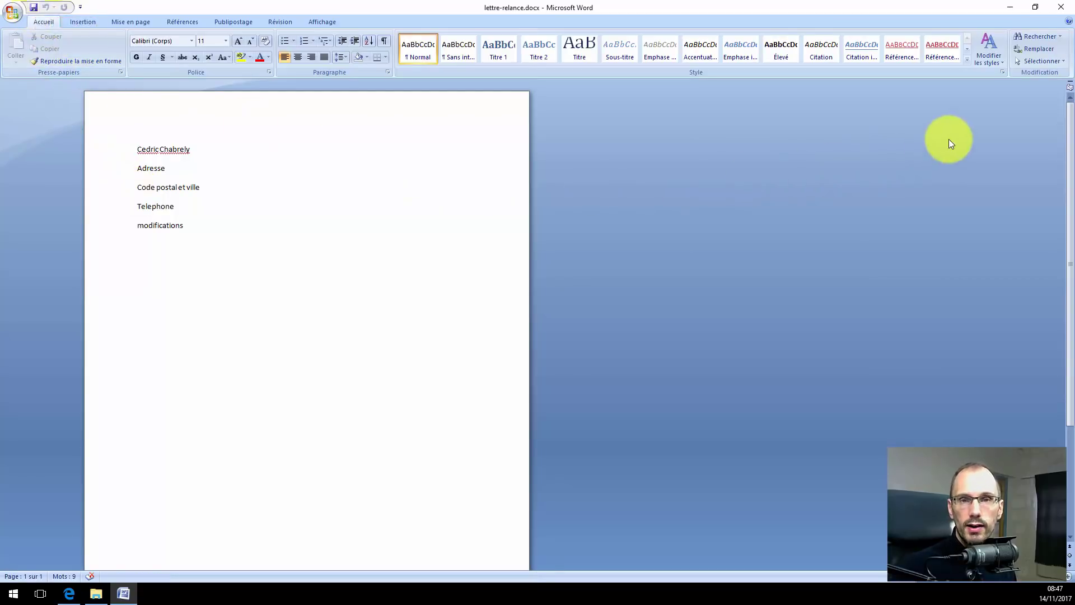
left_click(1061, 7)
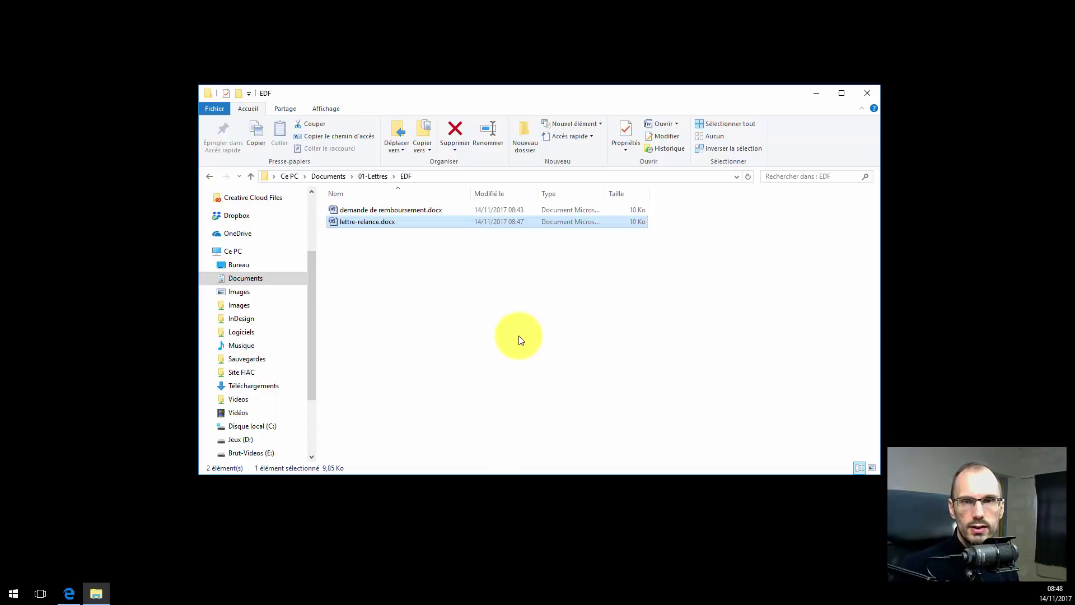
left_click(470, 324)
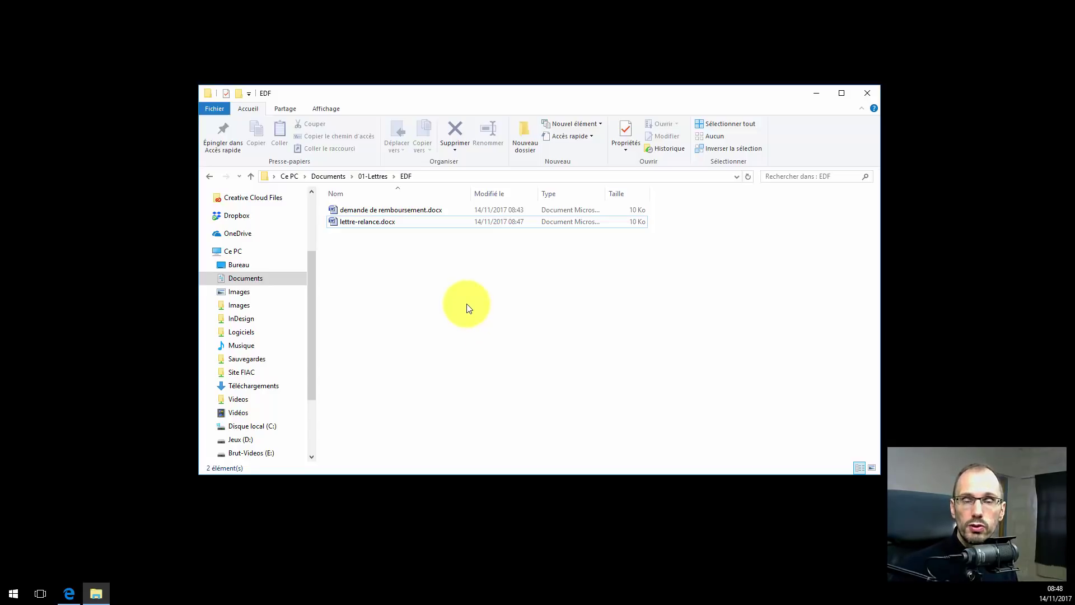
Close the EDF window, type 'jmlkmkj', save as 'nom du fichier.docx' in 02-comptabilite, and close Word.
left_click(872, 92)
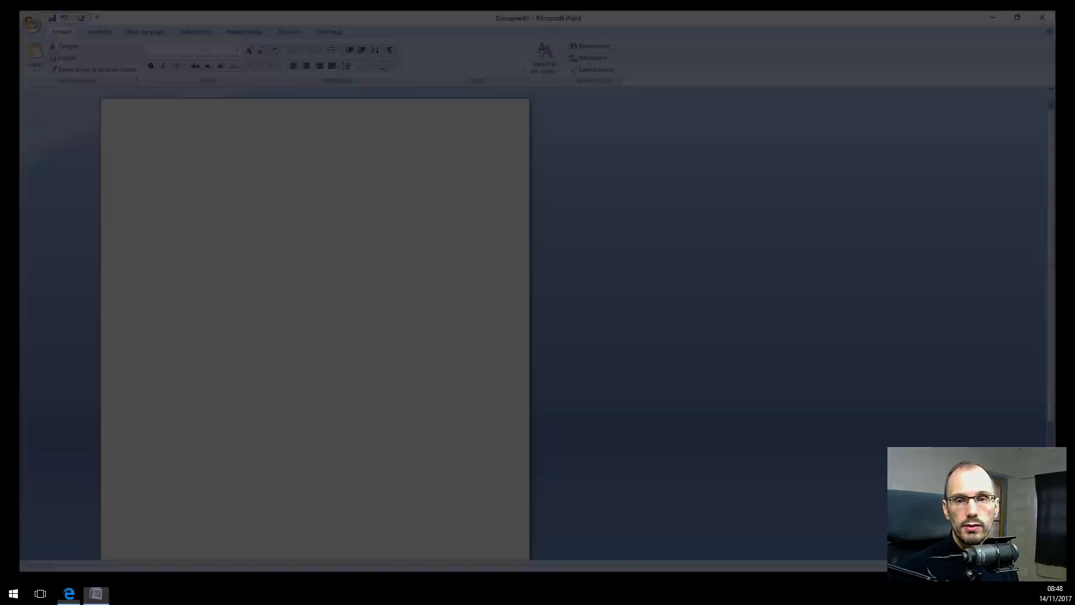
type("jmlkmkj")
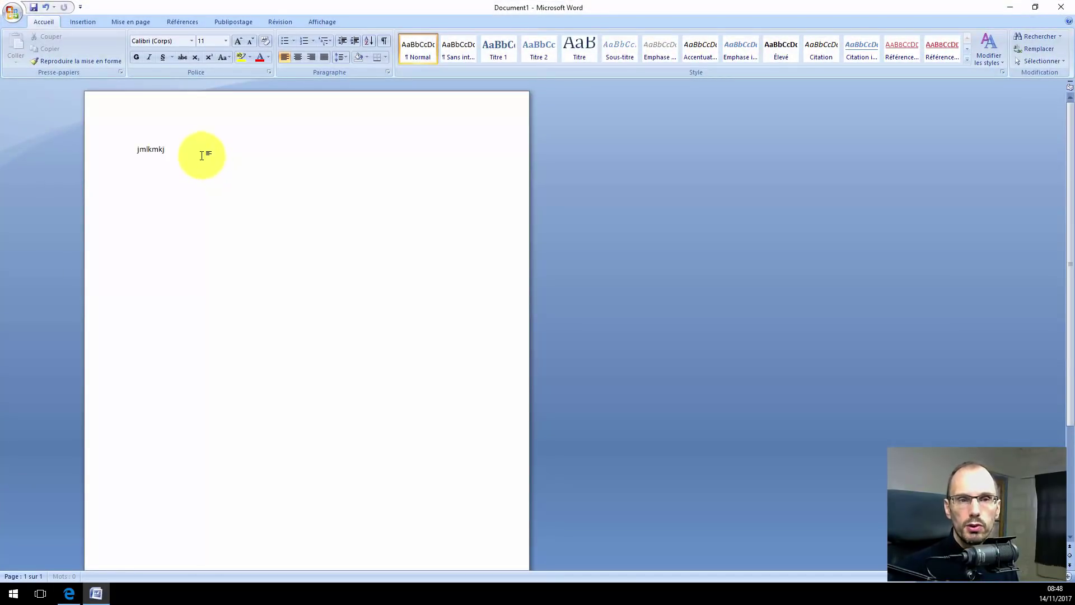
left_click(32, 7)
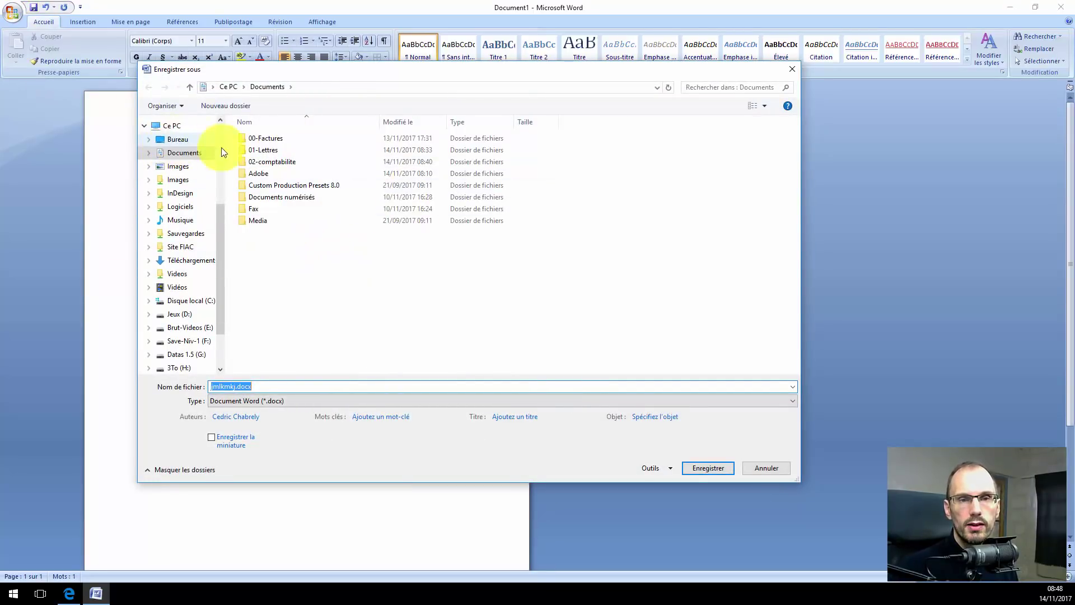
double_click(272, 162)
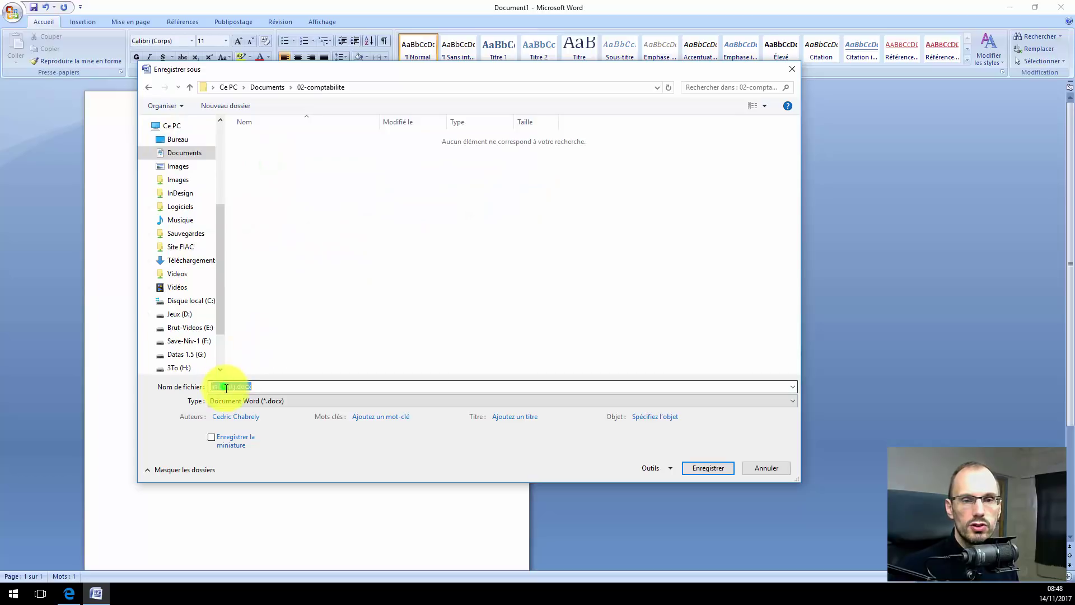
left_click_drag(235, 386, 174, 393)
key("BackSpace")
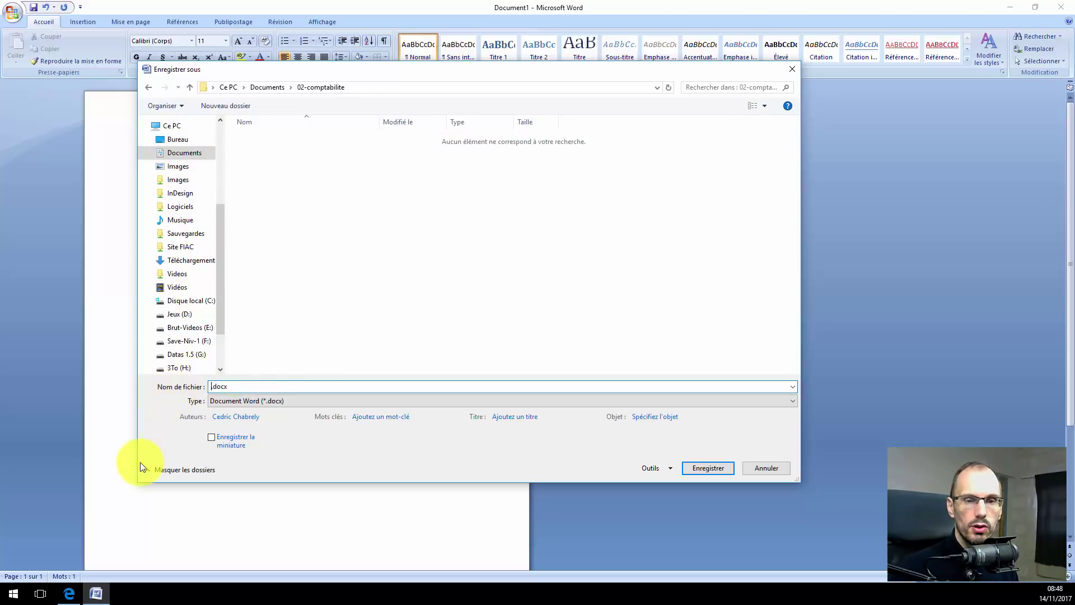
type("nom du ")
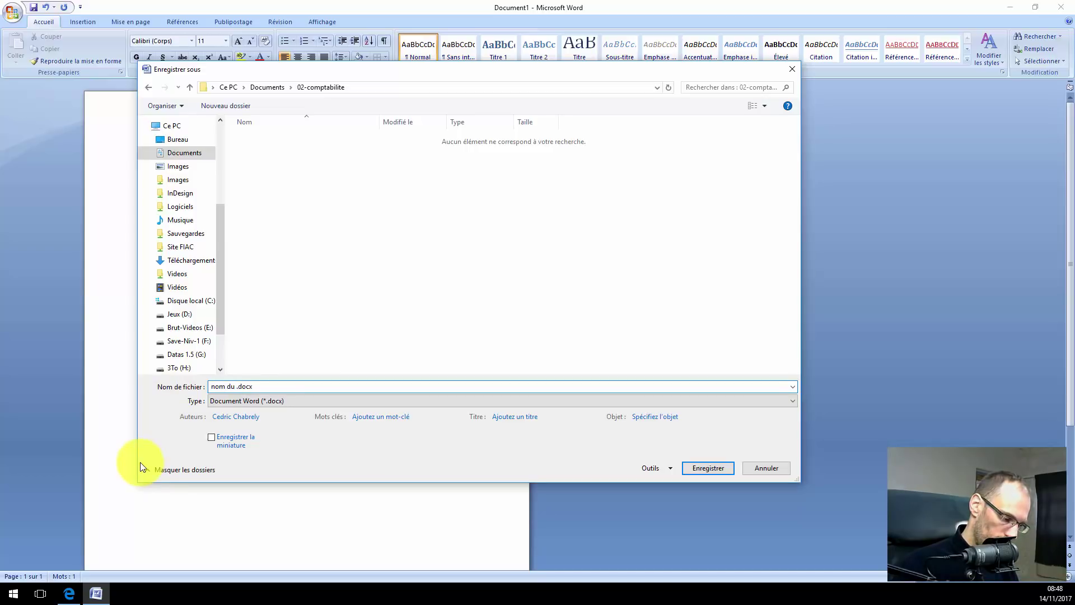
type("fichier")
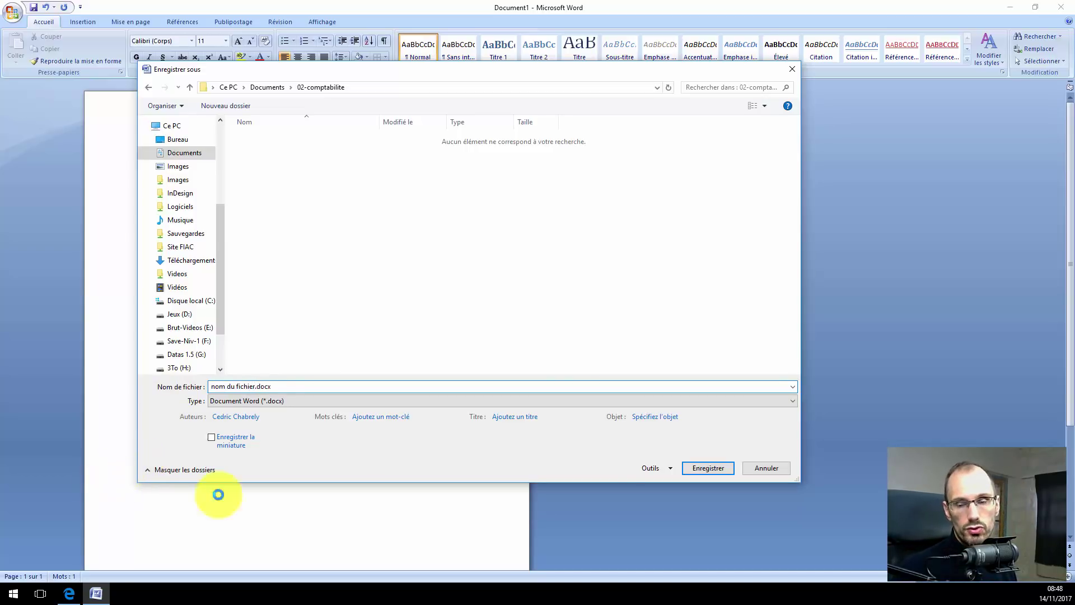
left_click(690, 470)
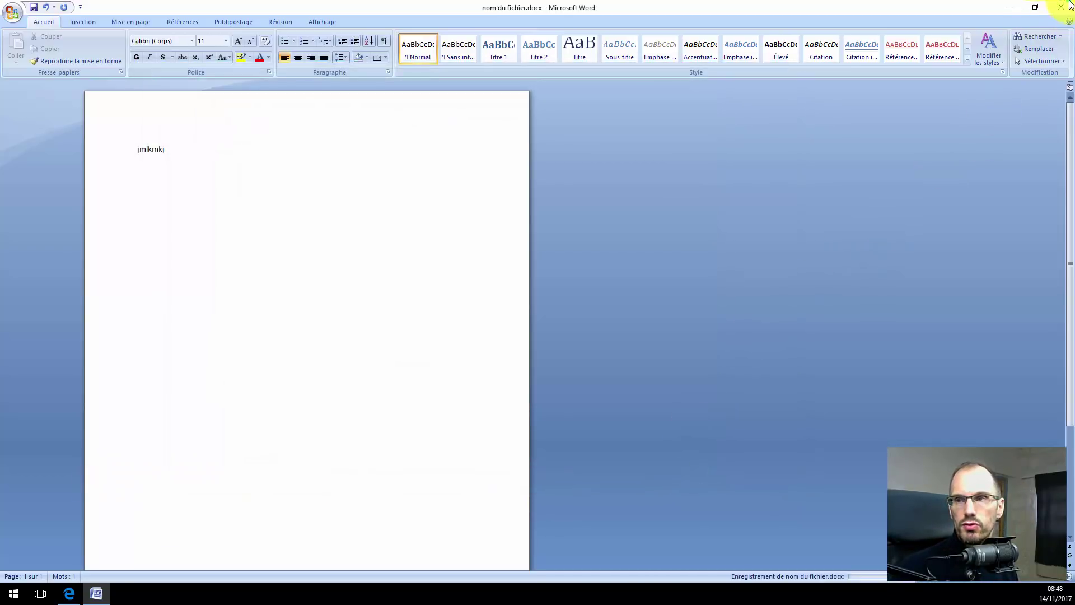
left_click(1060, 7)
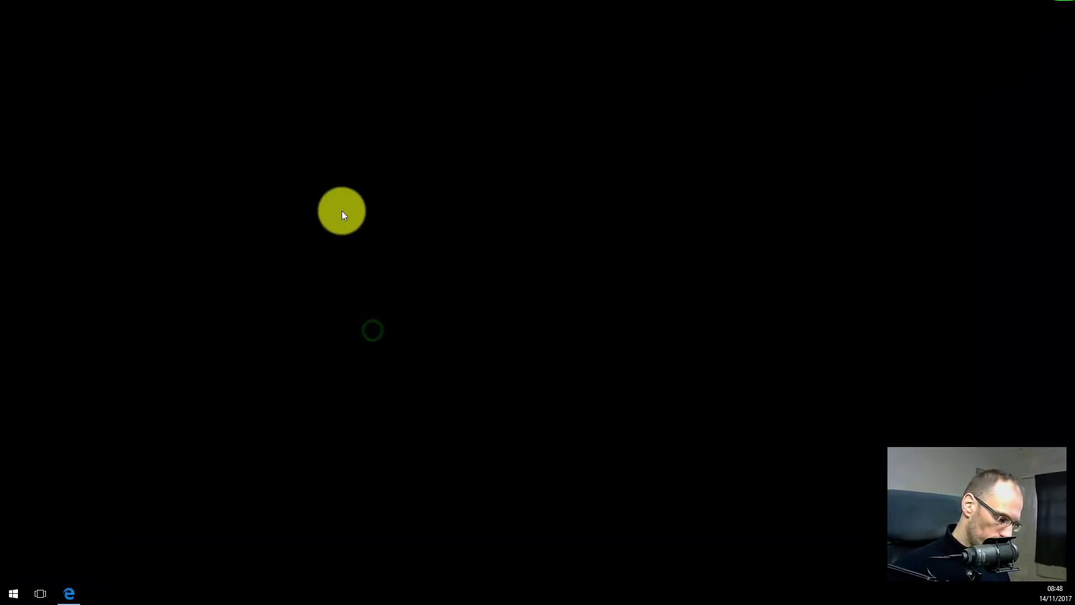
Open nom du fichier.docx from Documents > 02-comptabilite in a new File Explorer window.
key("super+e")
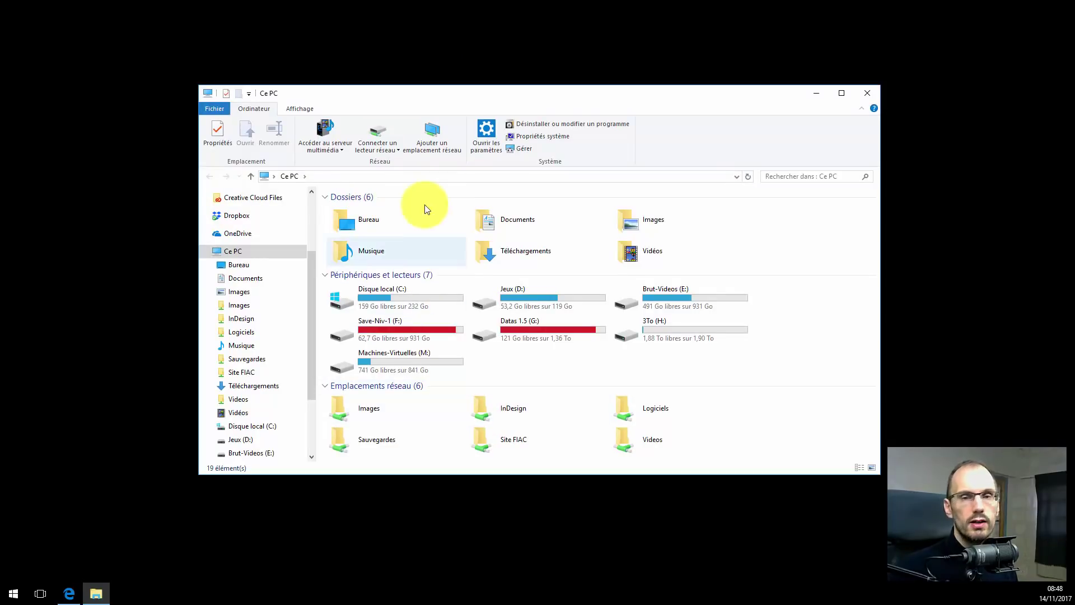
double_click(488, 218)
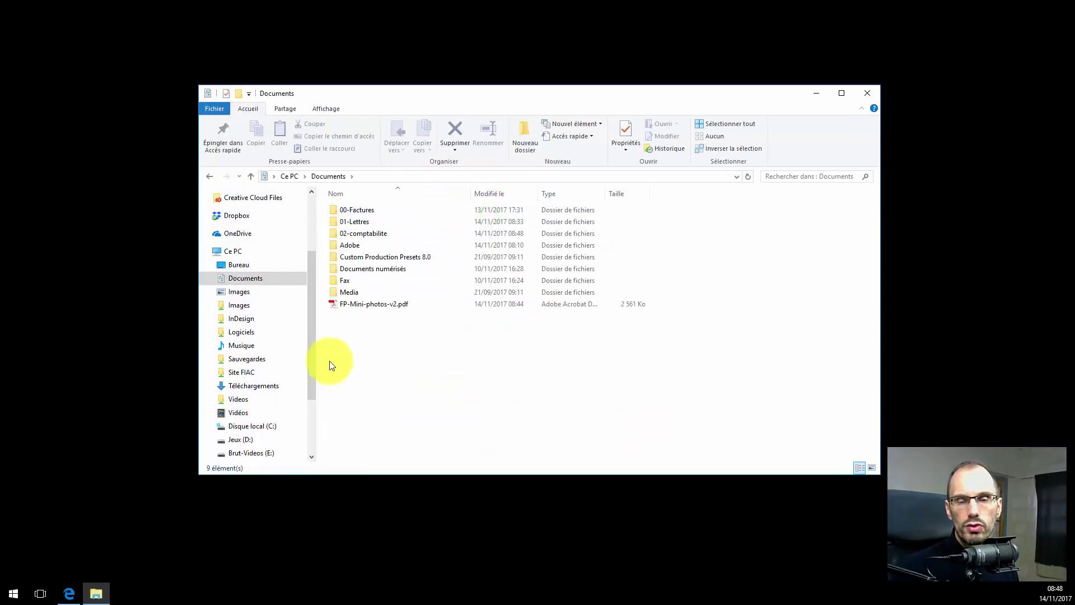
double_click(356, 233)
left_click(338, 234)
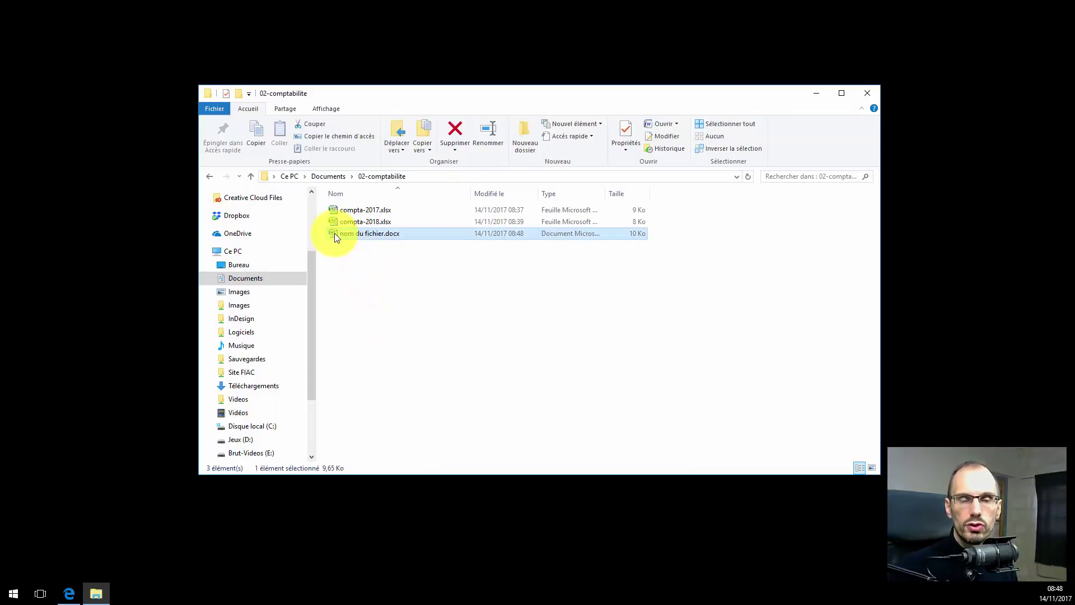
double_click(337, 234)
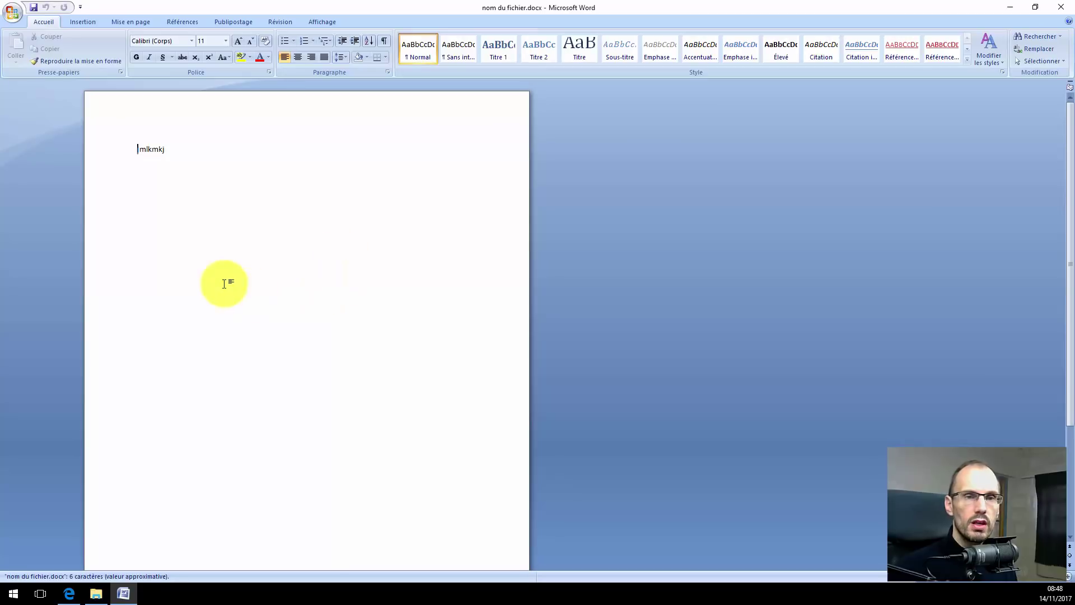
Add a second line 'sdkfmqsdkflmj' below the first, save the document, and close Word.
left_click(219, 266)
key("Return")
key("Return")
type("sdkfmqsdkflmj")
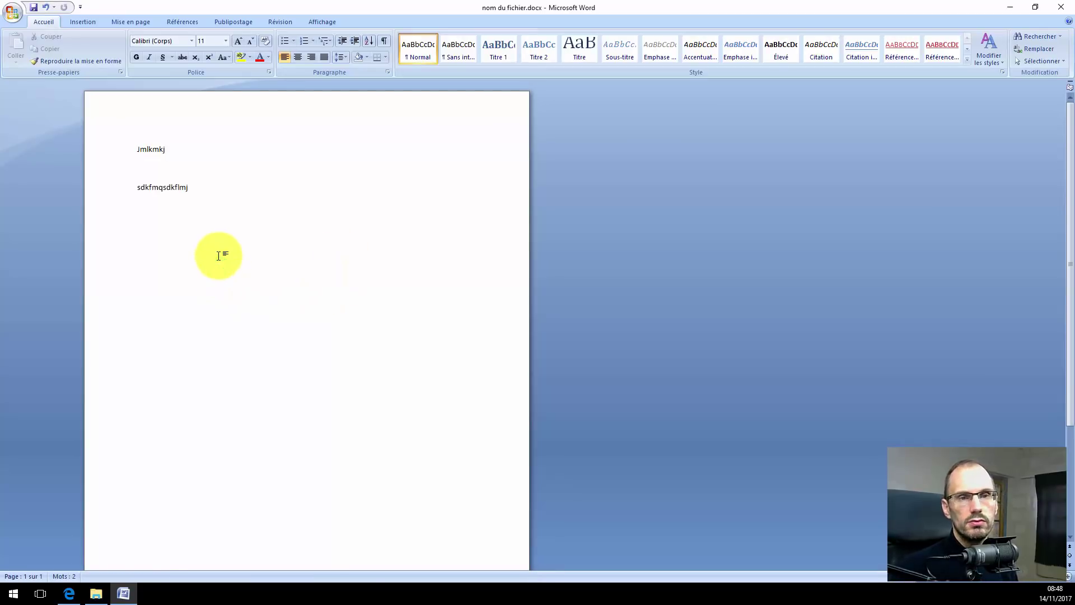
left_click(34, 10)
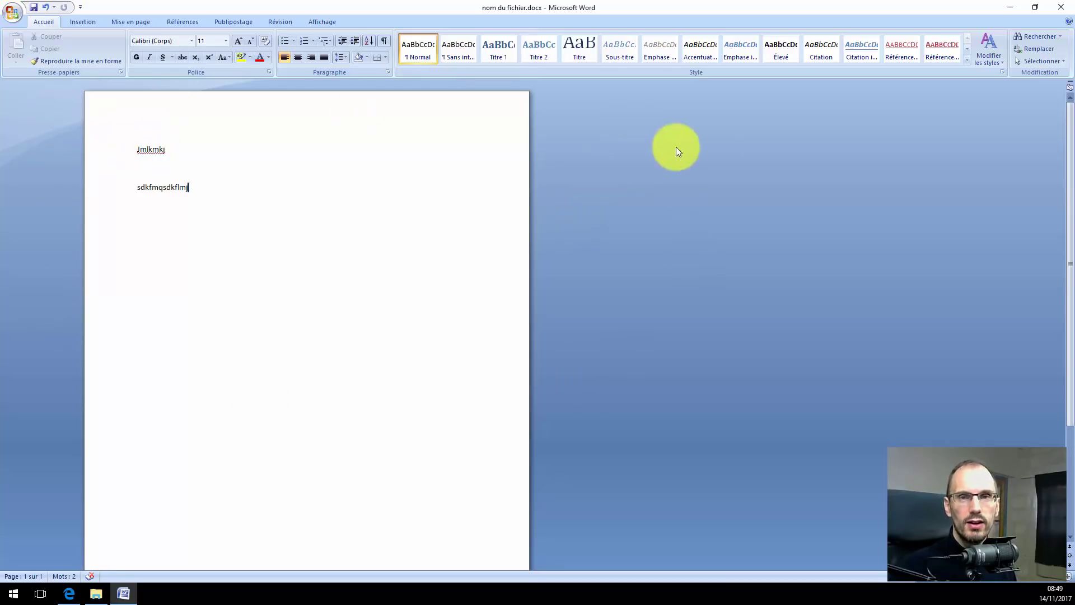
left_click(1061, 7)
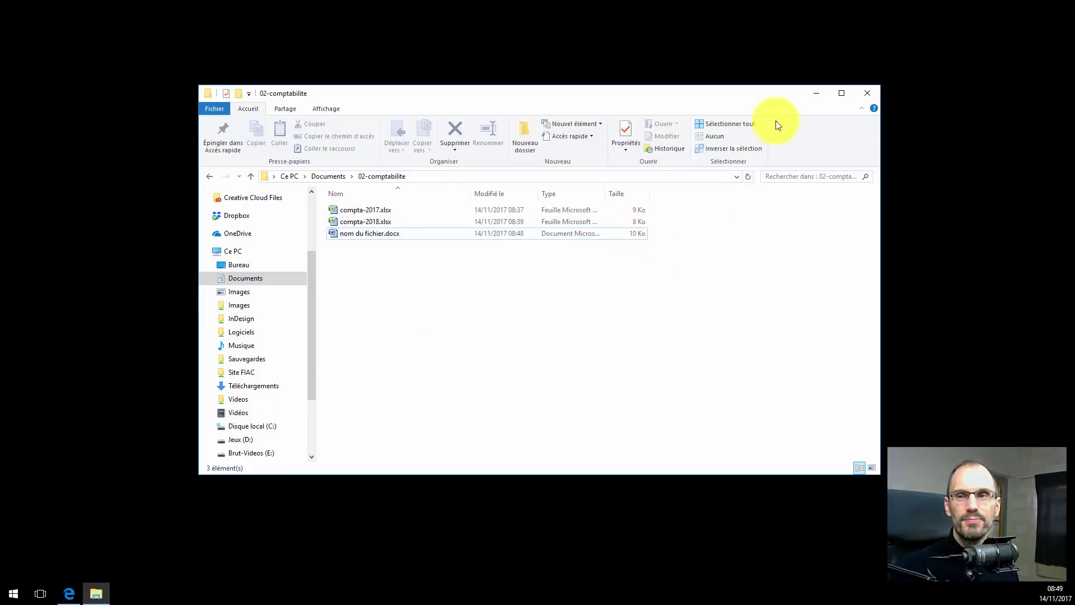
Close the 02-comptabilite File Explorer window to leave an empty desktop.
left_click(864, 93)
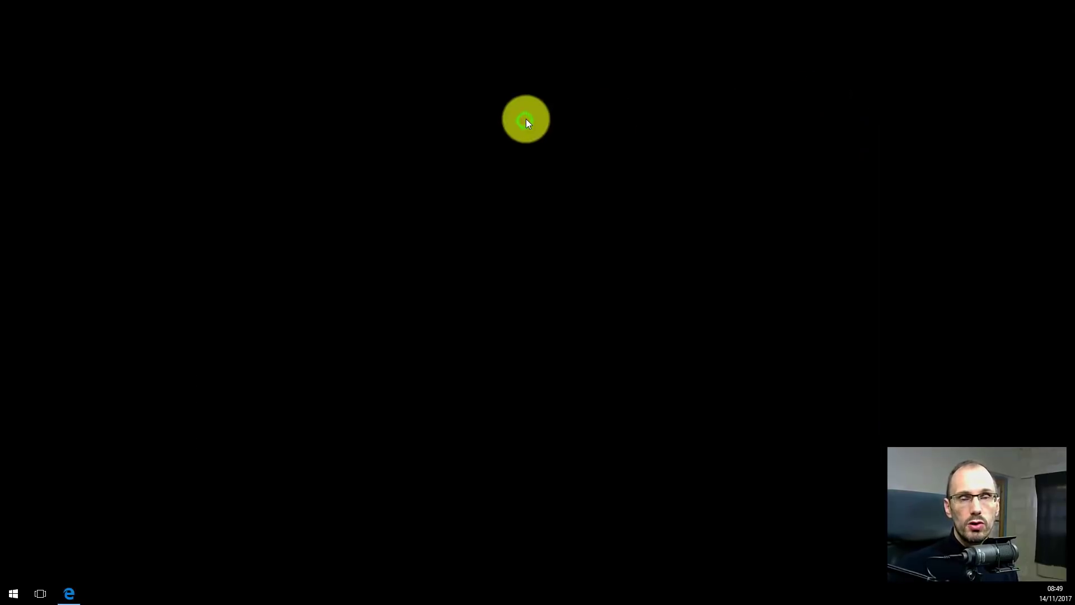